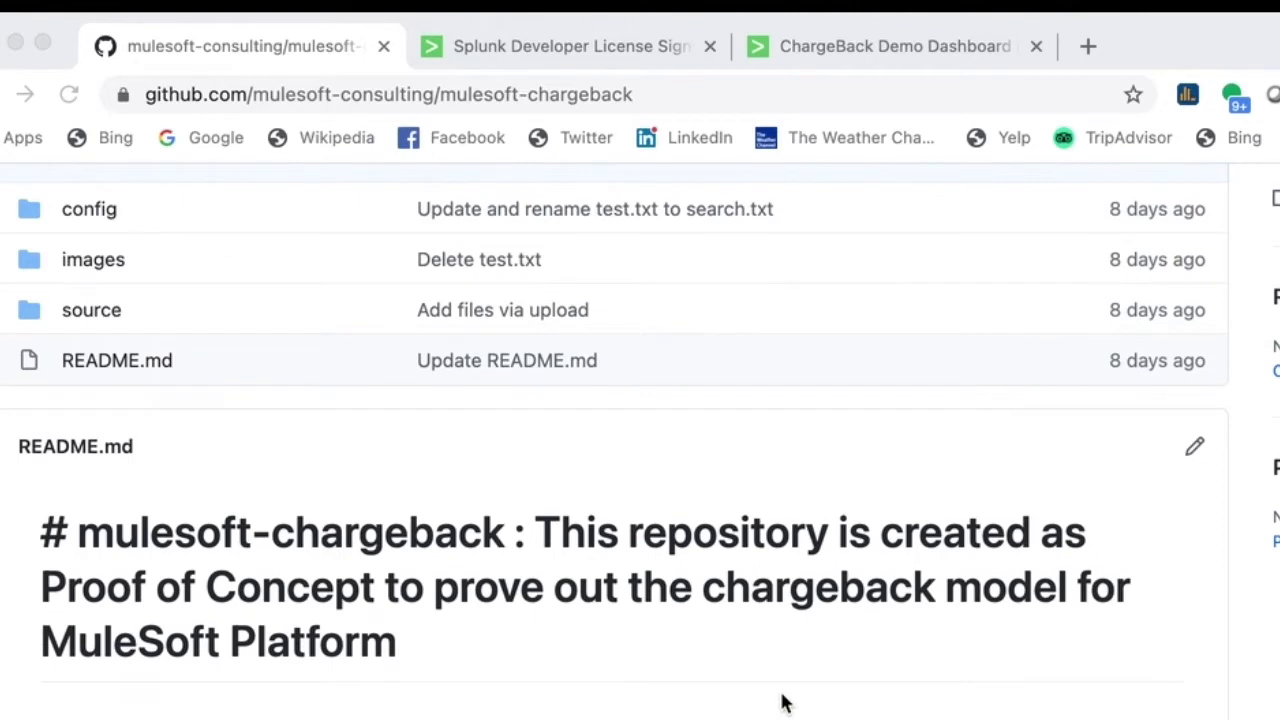
- Download the mulesoft-chargeback repository from GitHub as a ZIP archive
scroll(783, 703, up, 3)
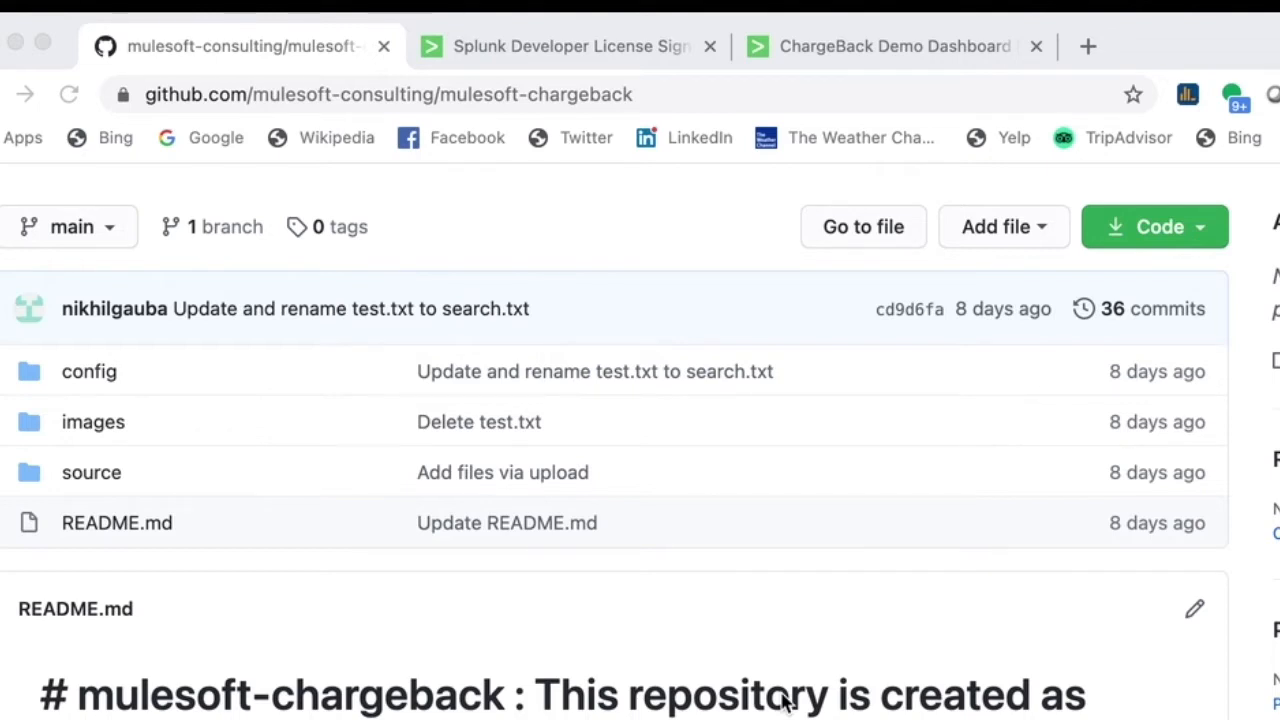
scroll(783, 703, up, 1)
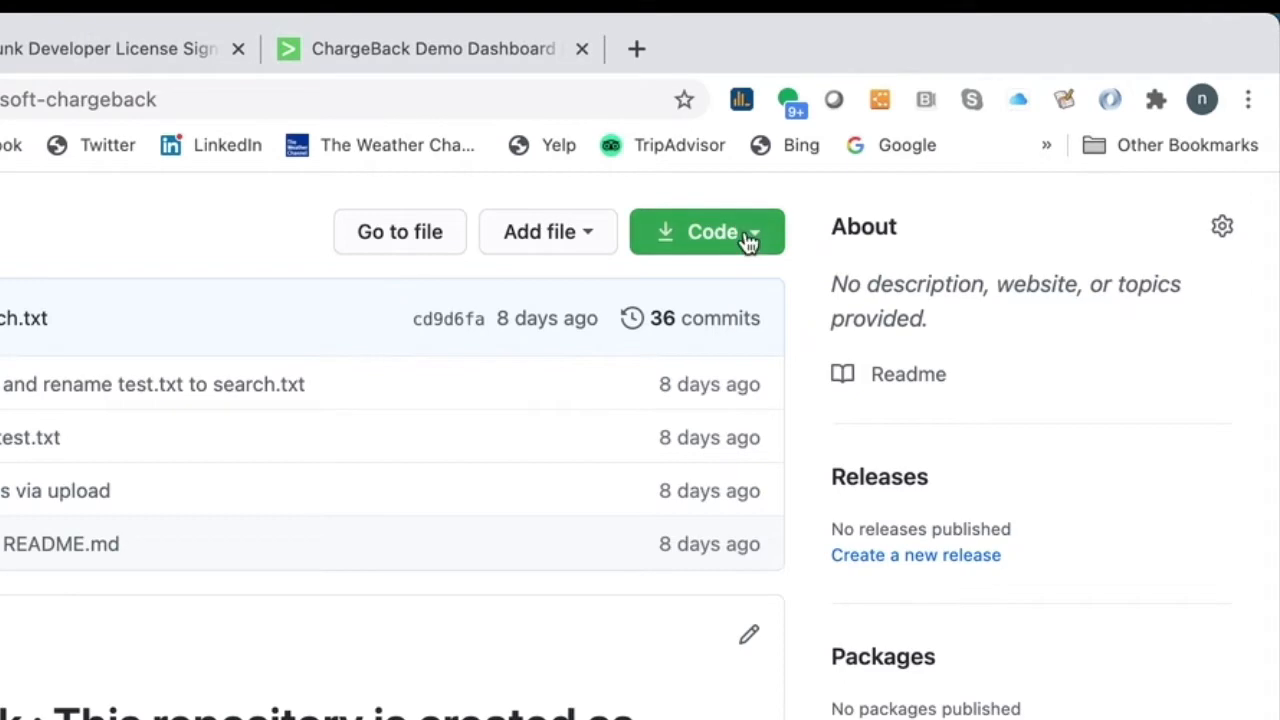
click(747, 236)
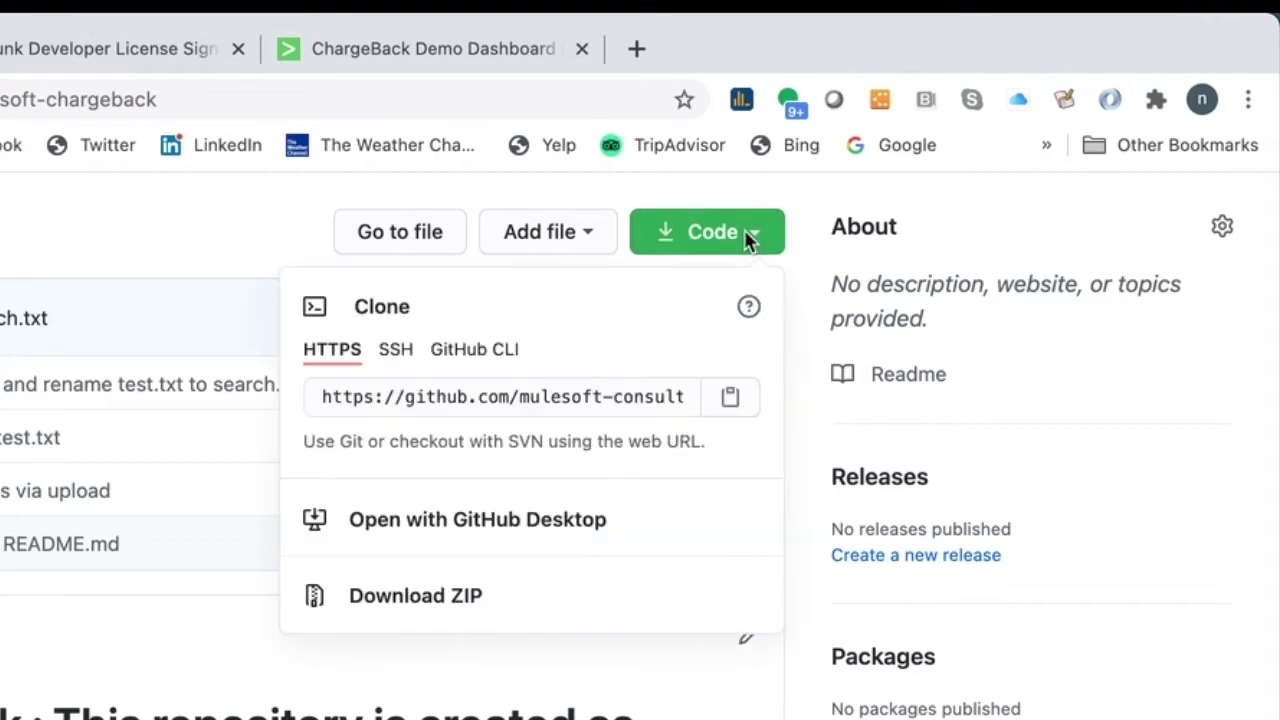
click(403, 596)
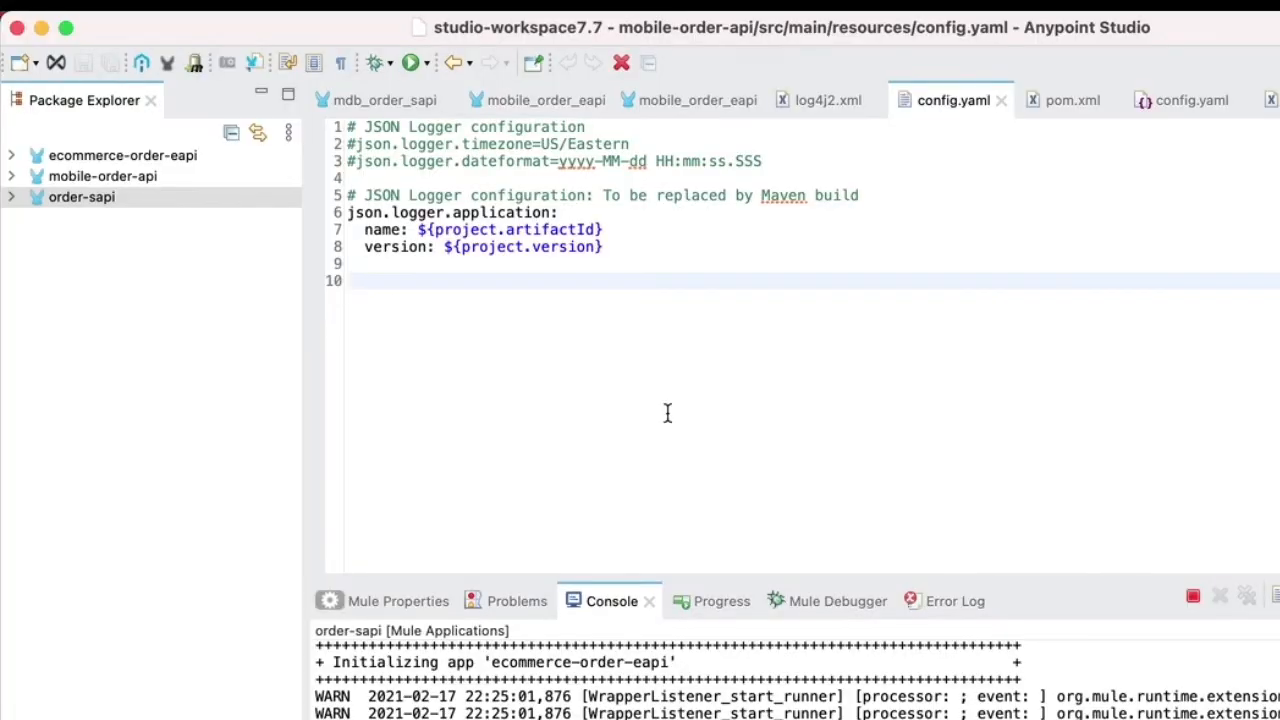
click(256, 10)
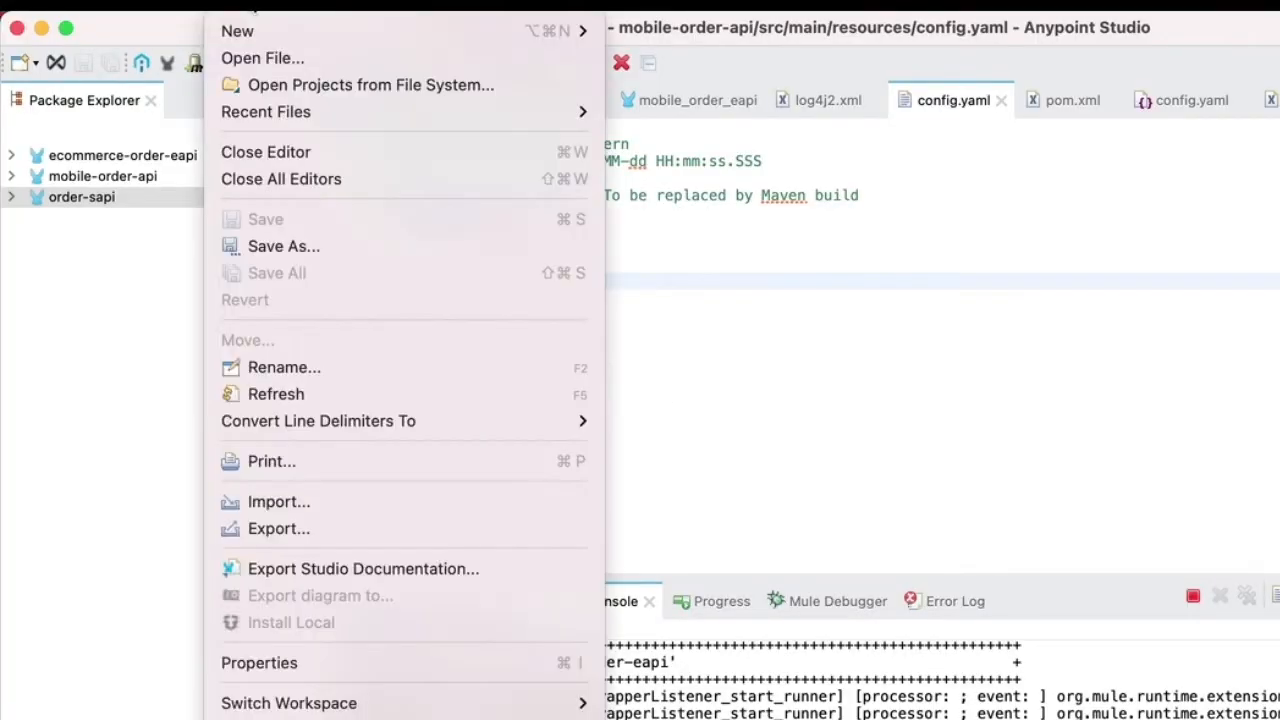
click(343, 510)
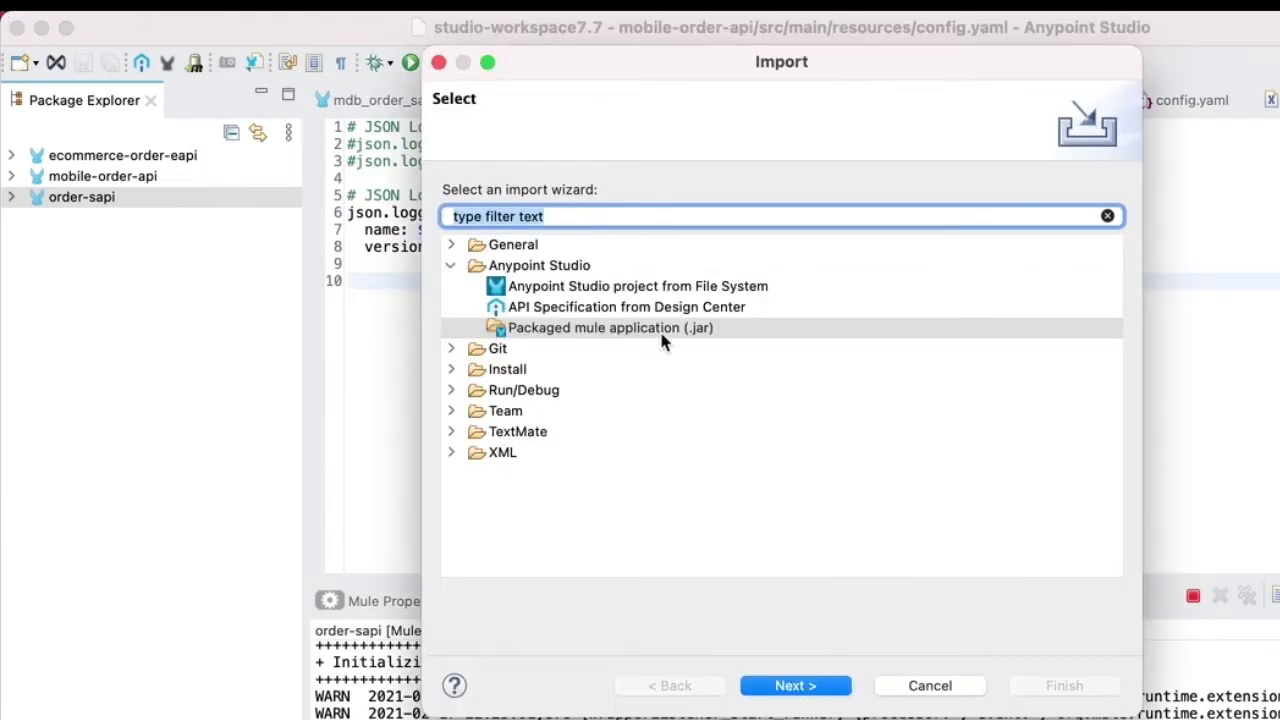
click(797, 685)
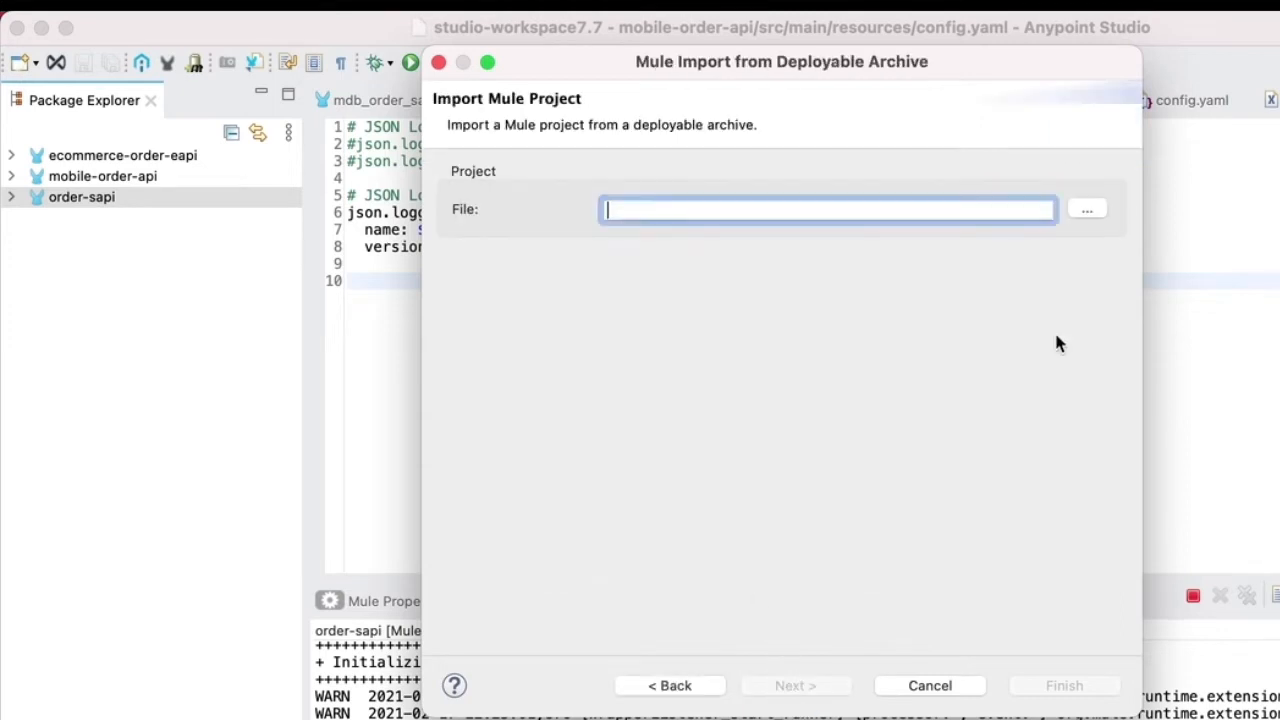
click(1087, 211)
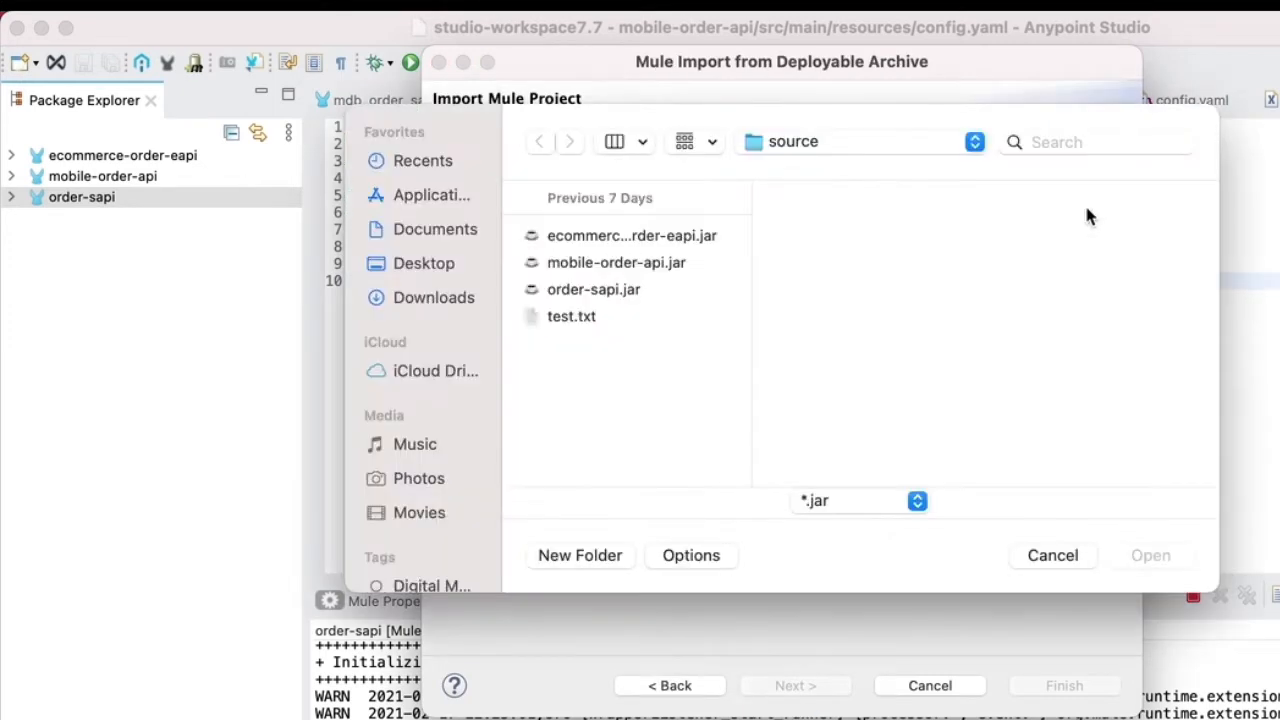
click(630, 240)
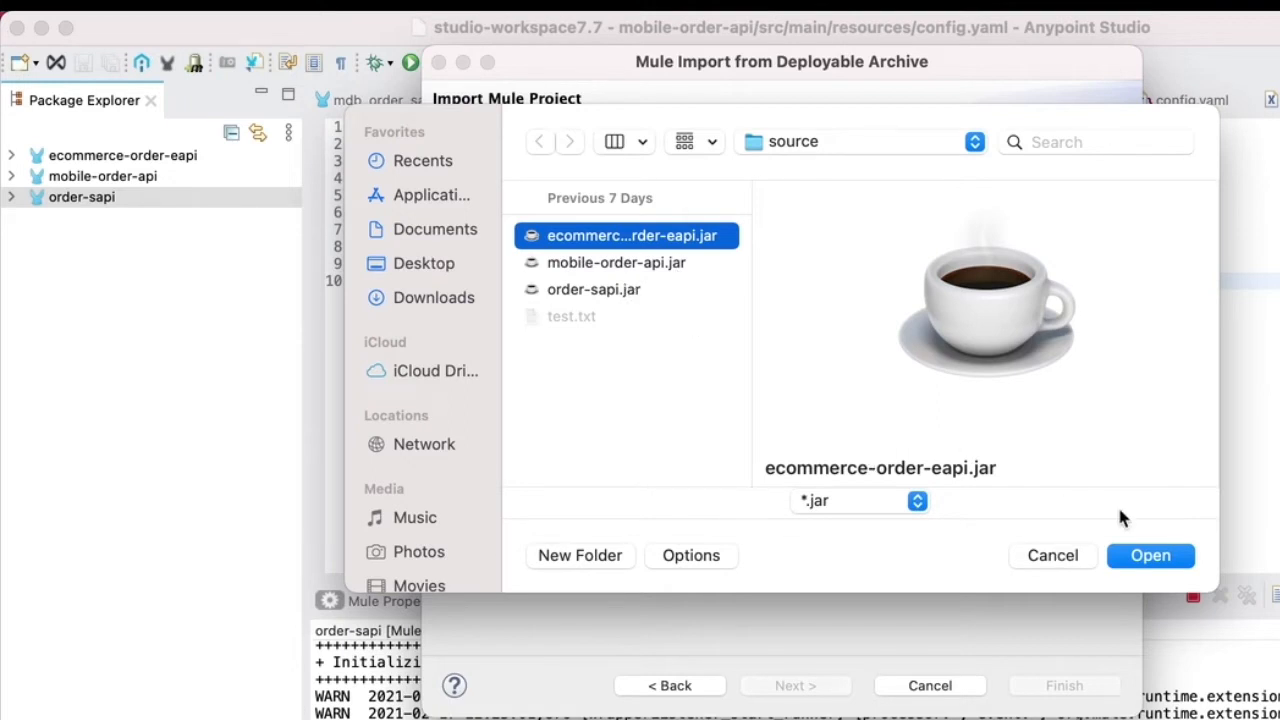
click(1053, 555)
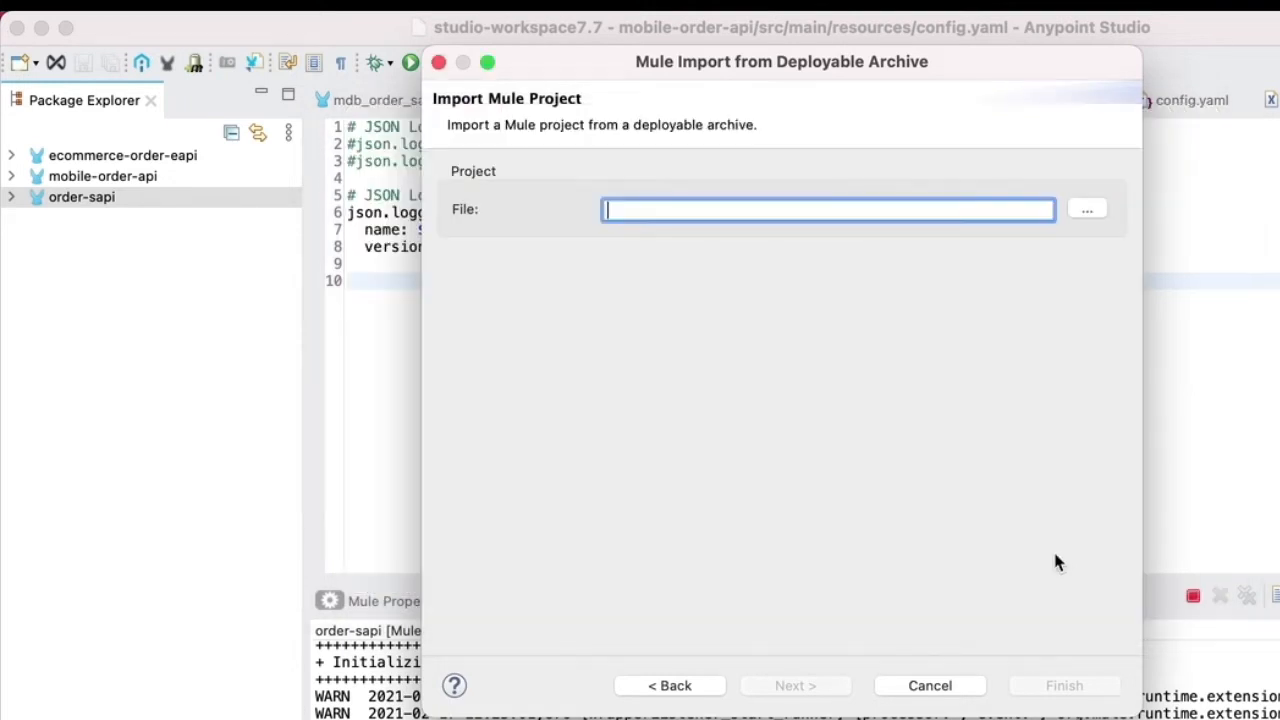
click(915, 684)
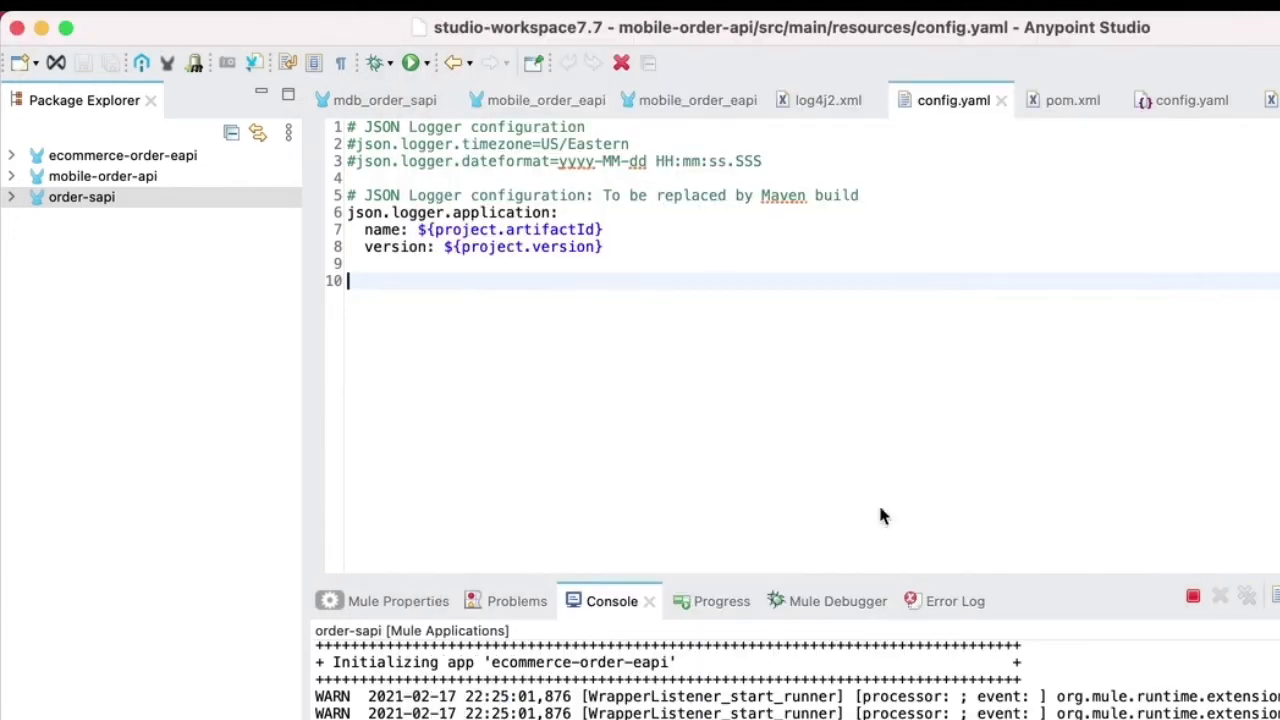
- Review which Mule projects the order-sapi run configuration launches, and close the configurations without running them
right_click(122, 200)
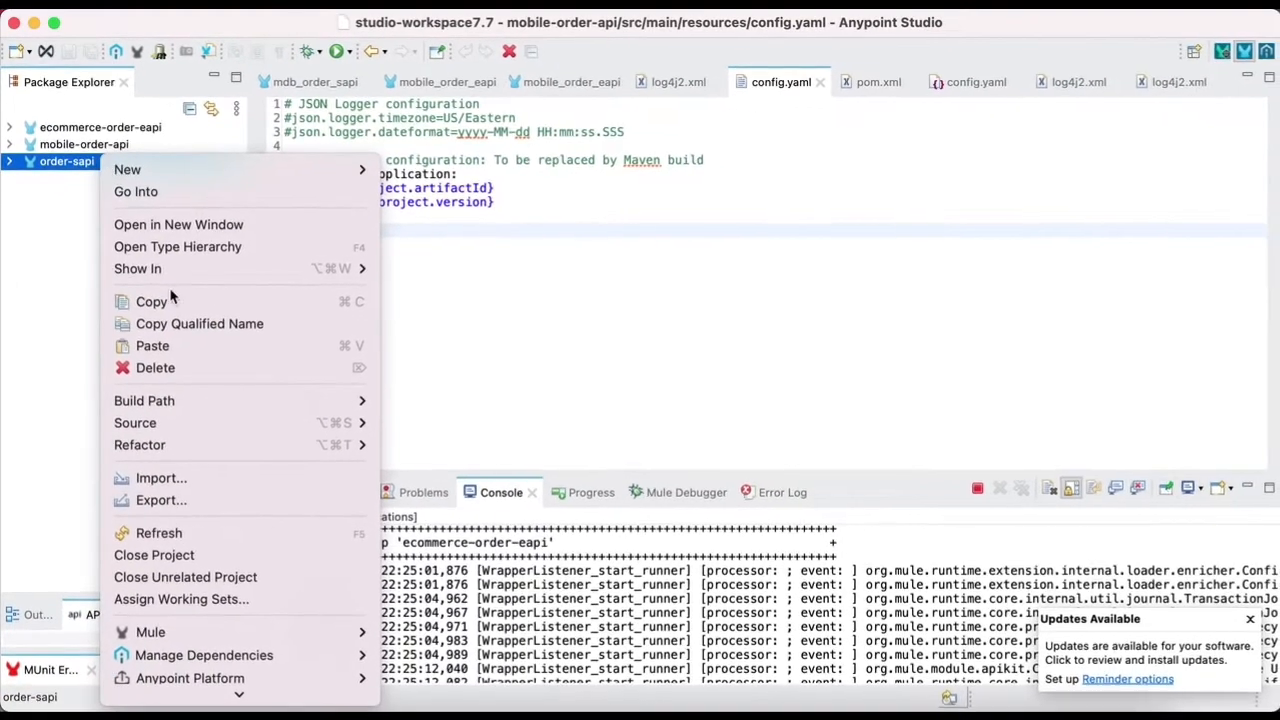
scroll(226, 689, down, 5)
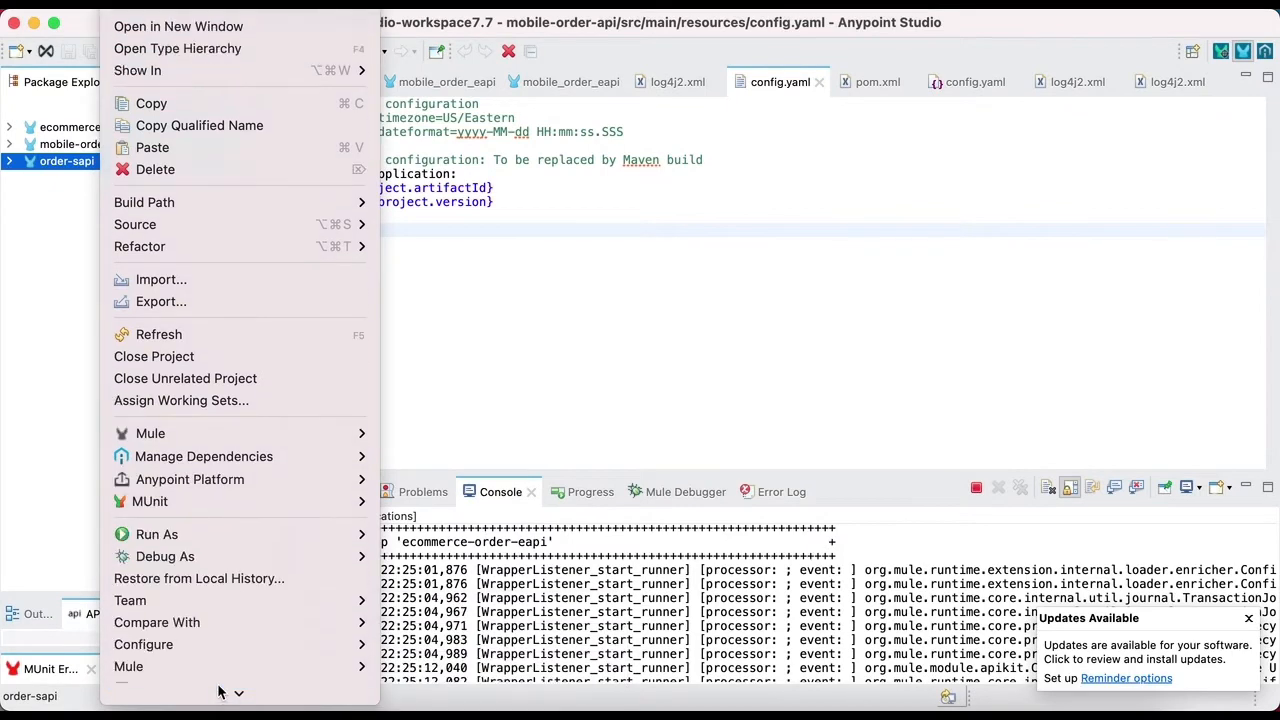
mouse_move(226, 500)
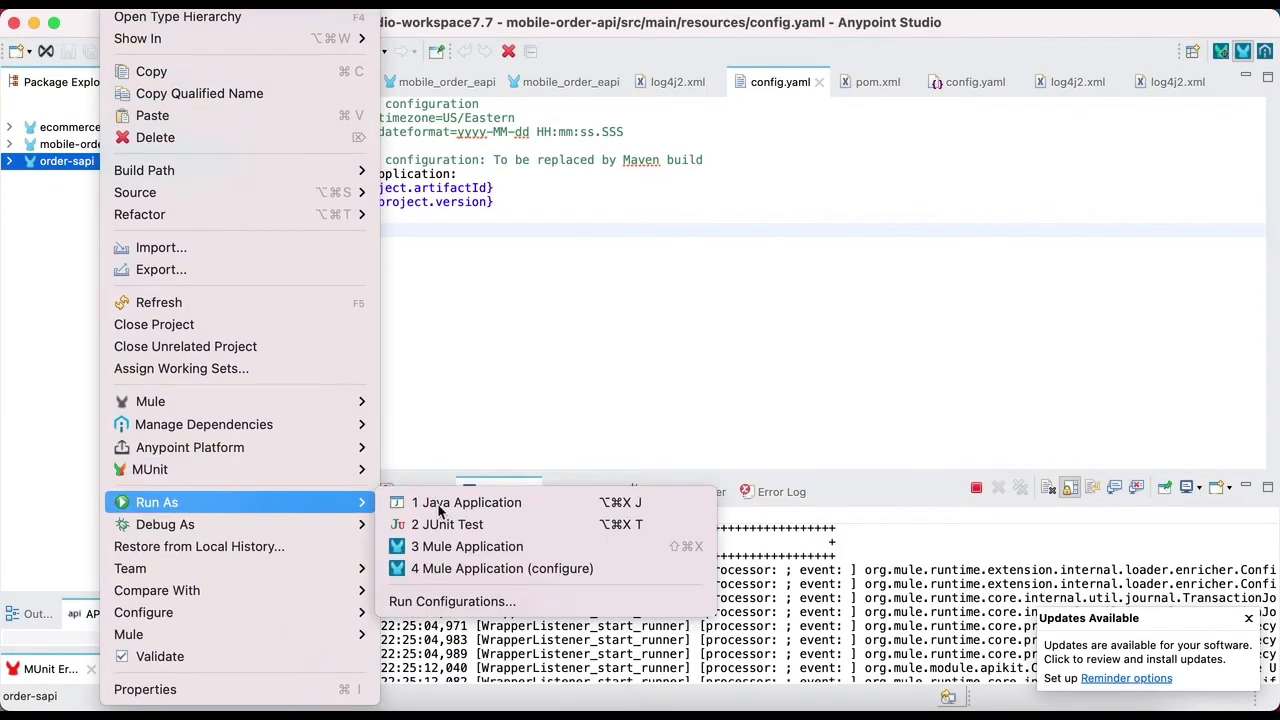
click(535, 605)
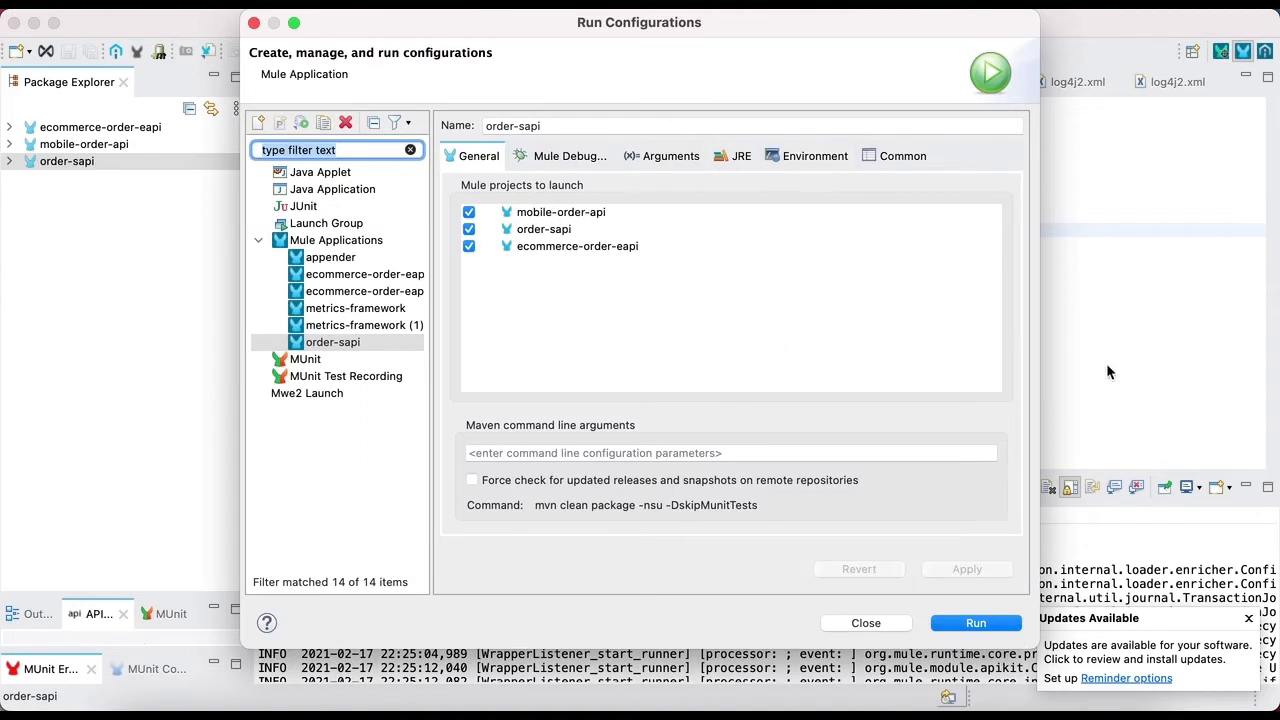
click(866, 623)
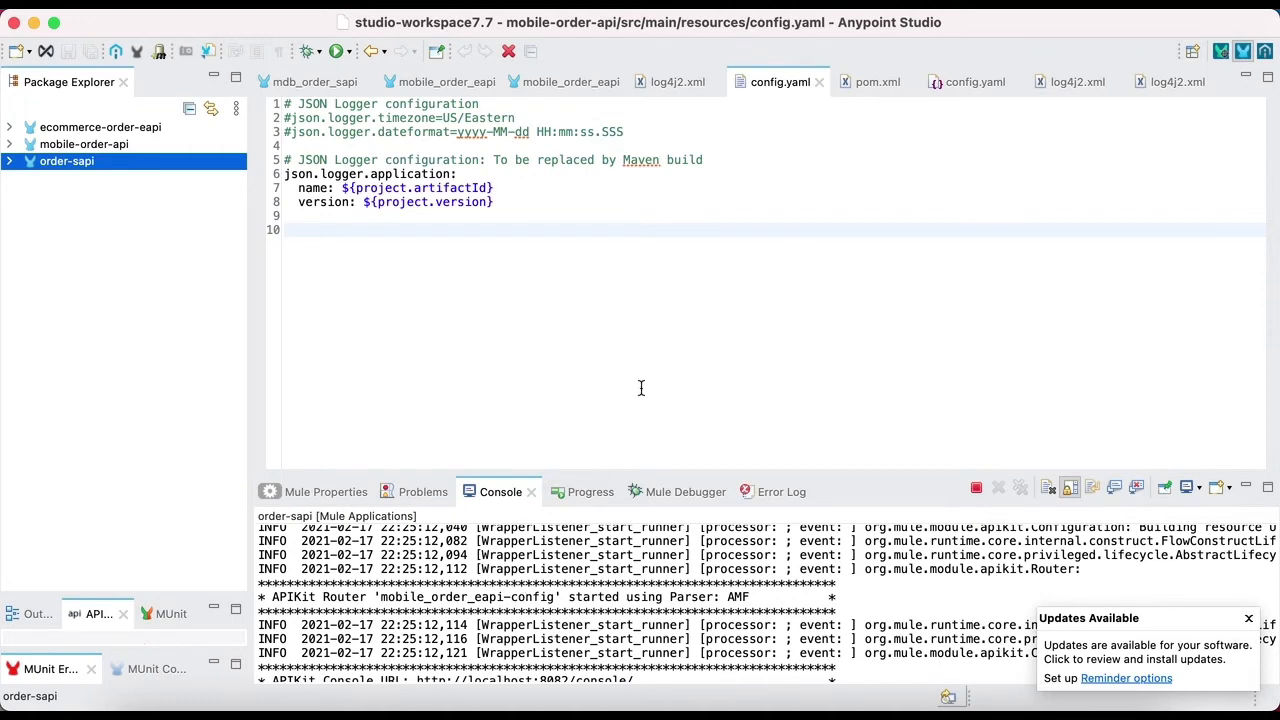
- Examine the Socket, JSON layout and Splunk appender settings in order-sapi's log4j2.xml and the JSON logger configuration in mobile-order-api's config.yaml
click(677, 84)
scroll(600, 372, up, 1)
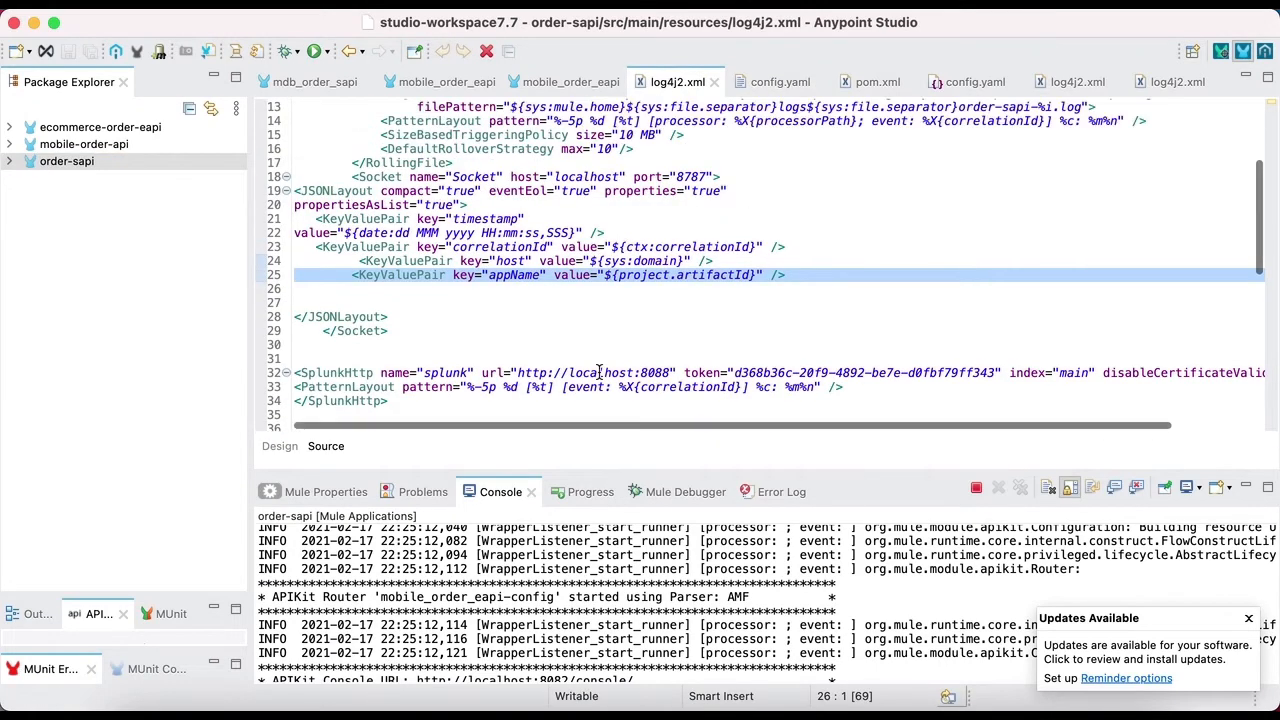
scroll(599, 372, up, 2)
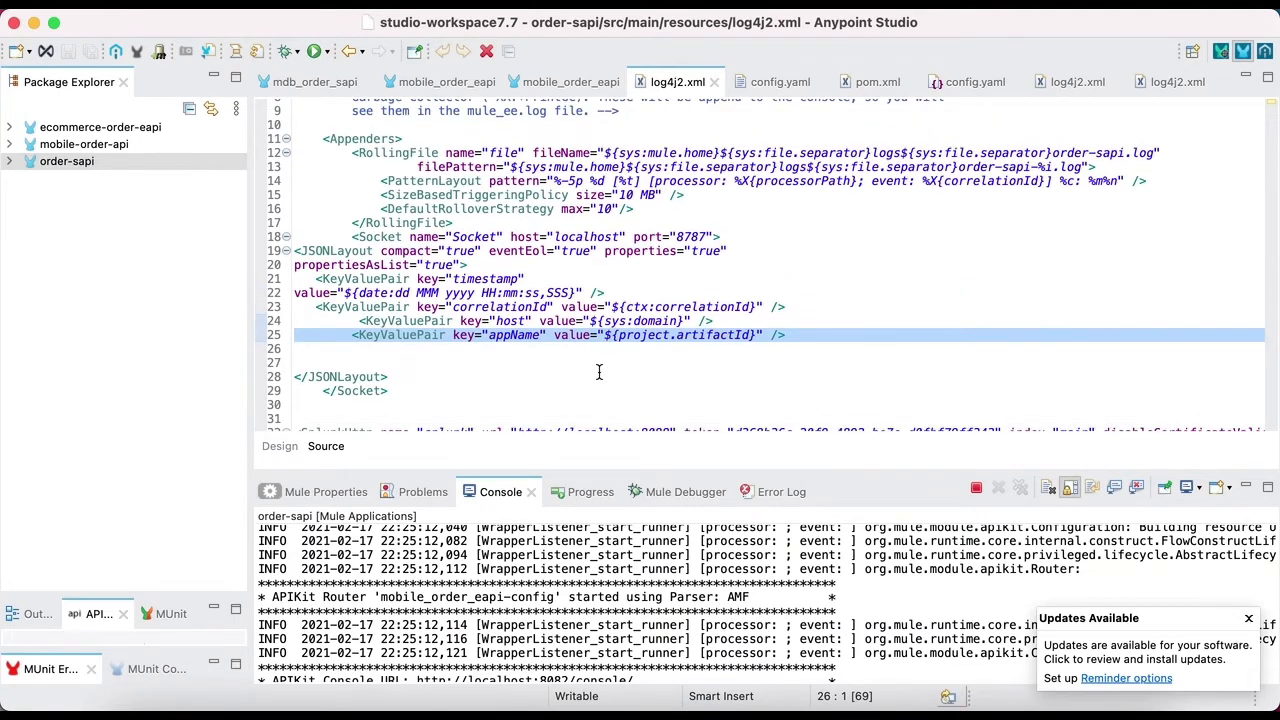
scroll(599, 372, up, 2)
scroll(599, 372, up, 3)
scroll(599, 372, down, 3)
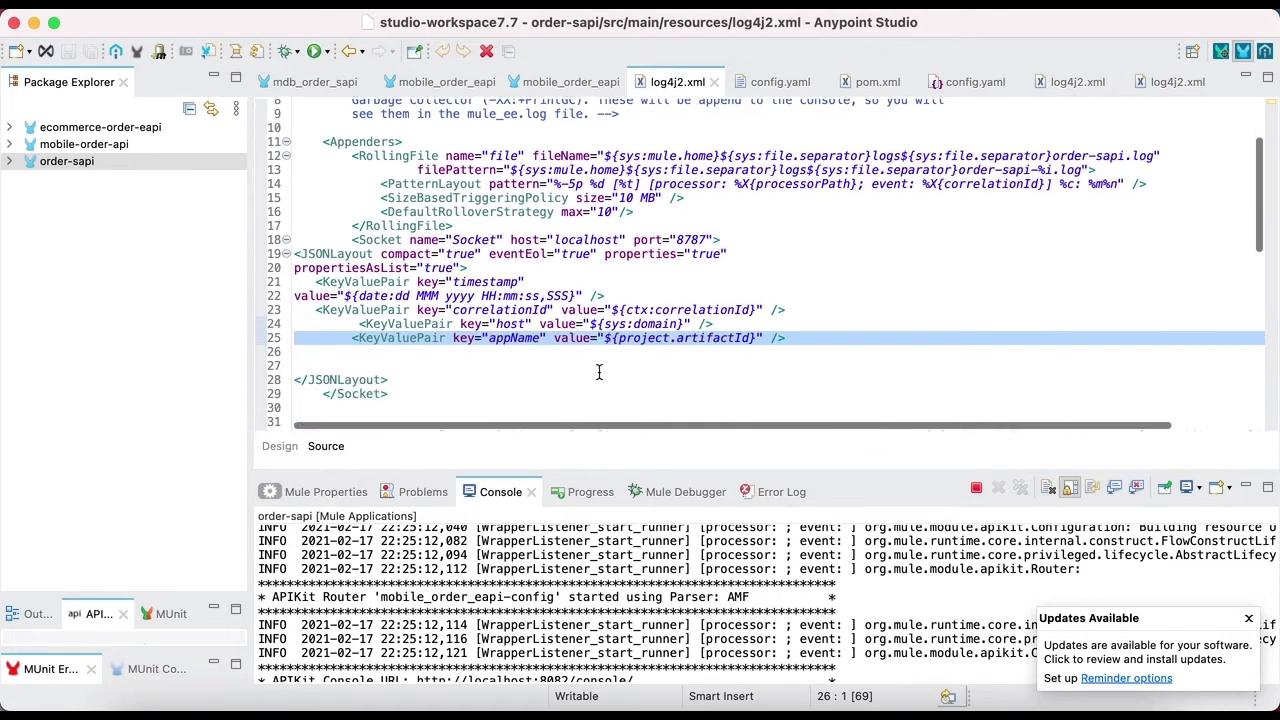
scroll(509, 250, down, 1)
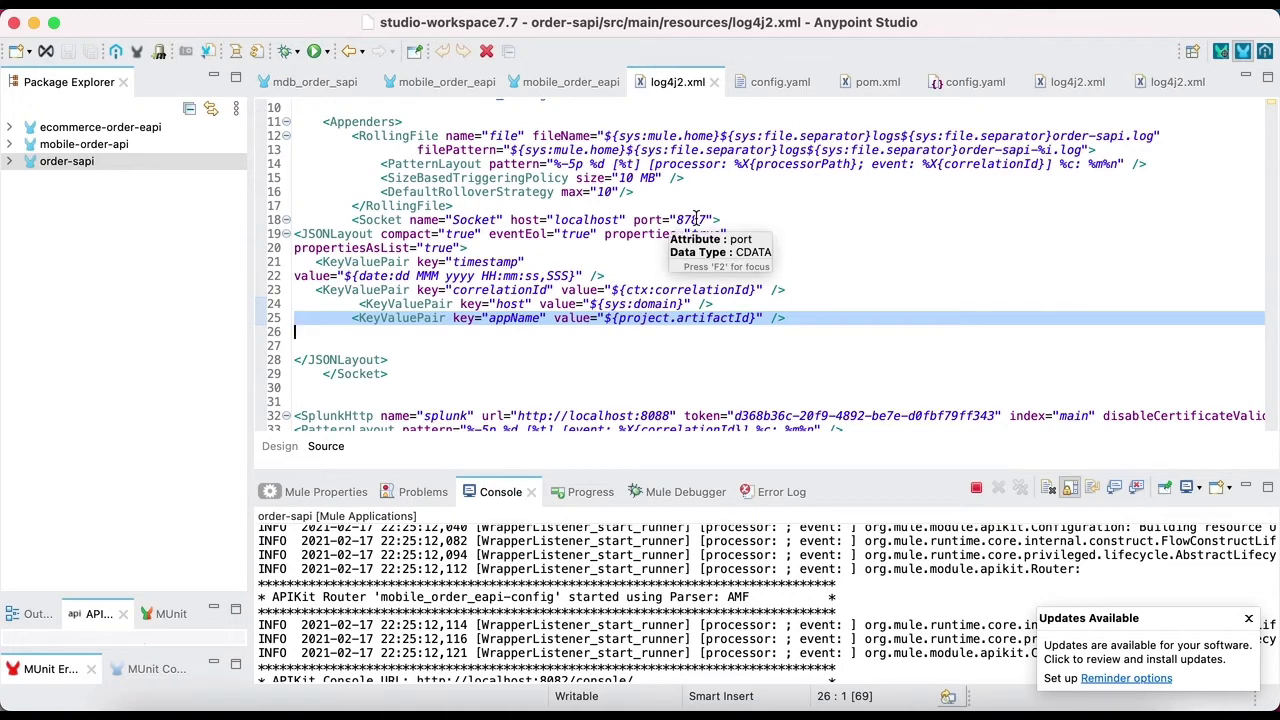
scroll(545, 306, down, 4)
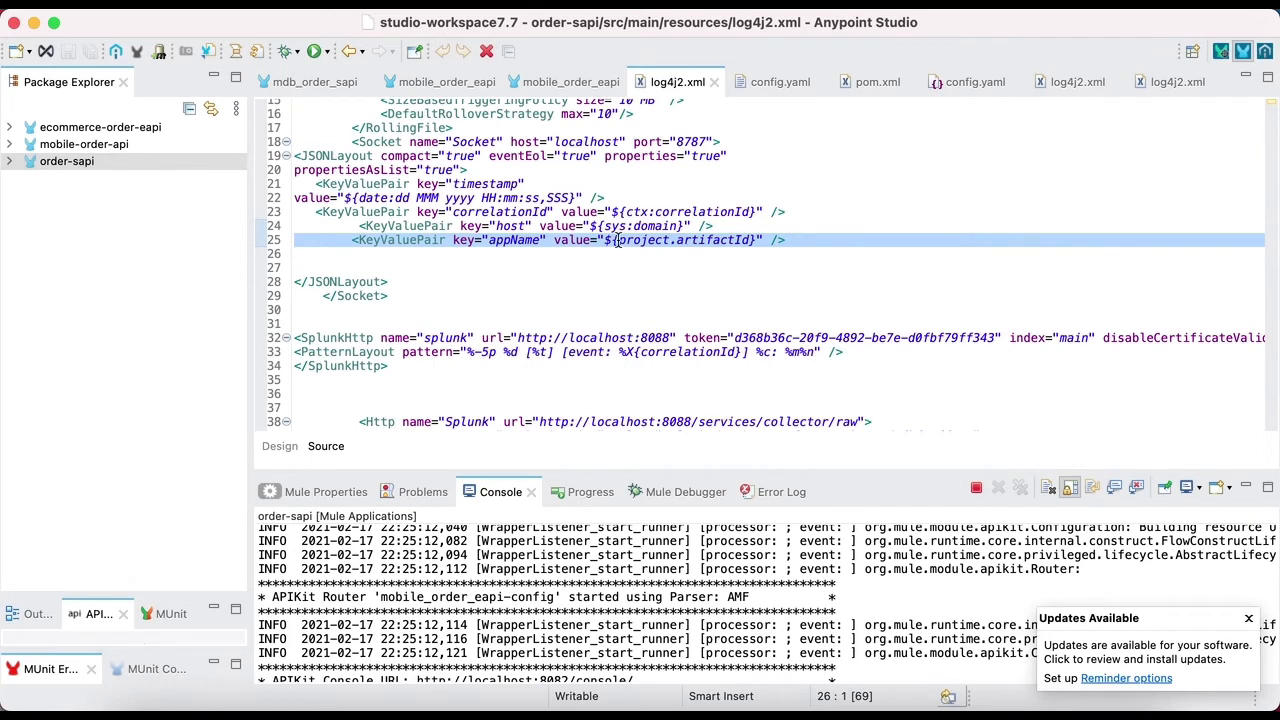
scroll(595, 250, down, 1)
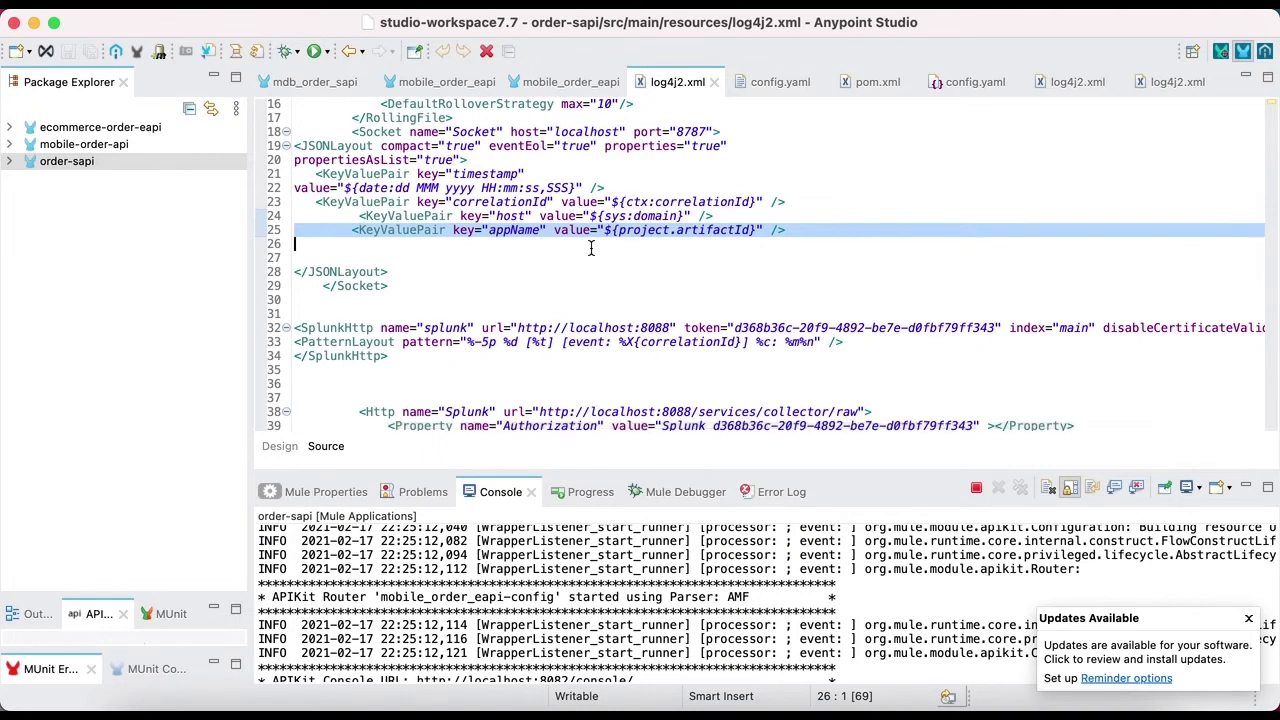
scroll(598, 265, down, 1)
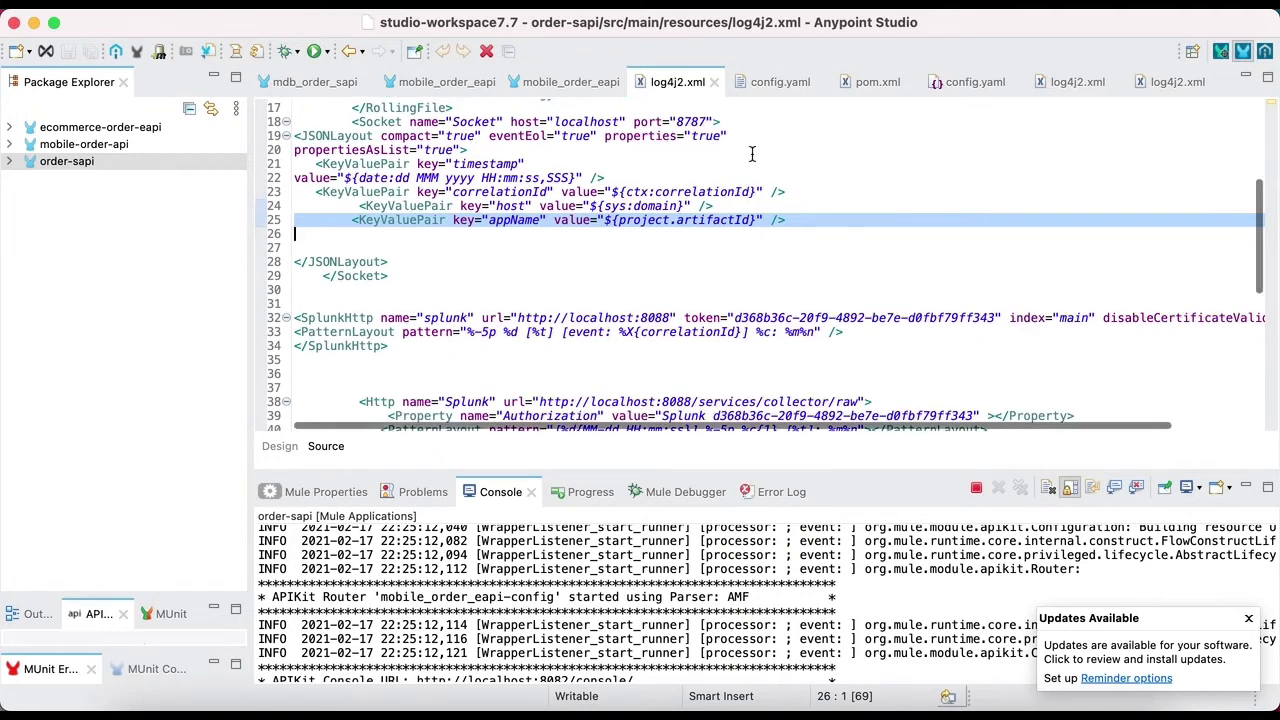
click(771, 83)
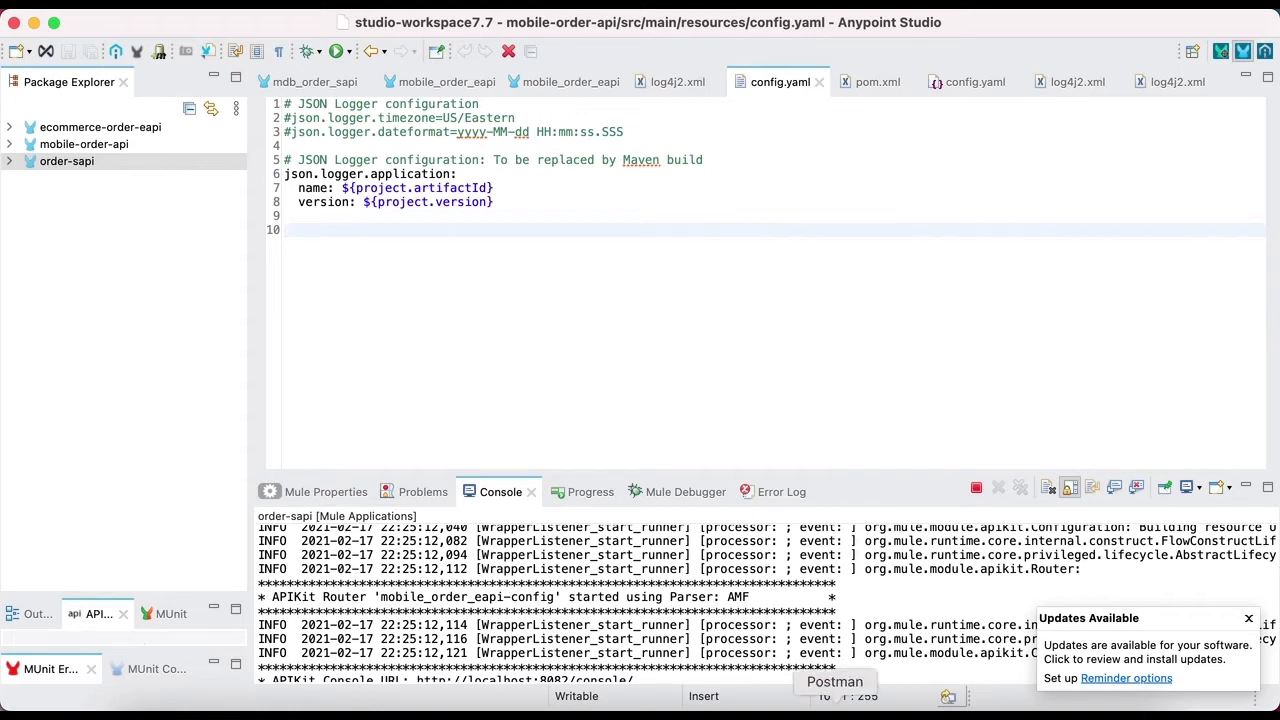
- Switch to Google Chrome and read through the steps on the Splunk Developer License Signup page
click(611, 704)
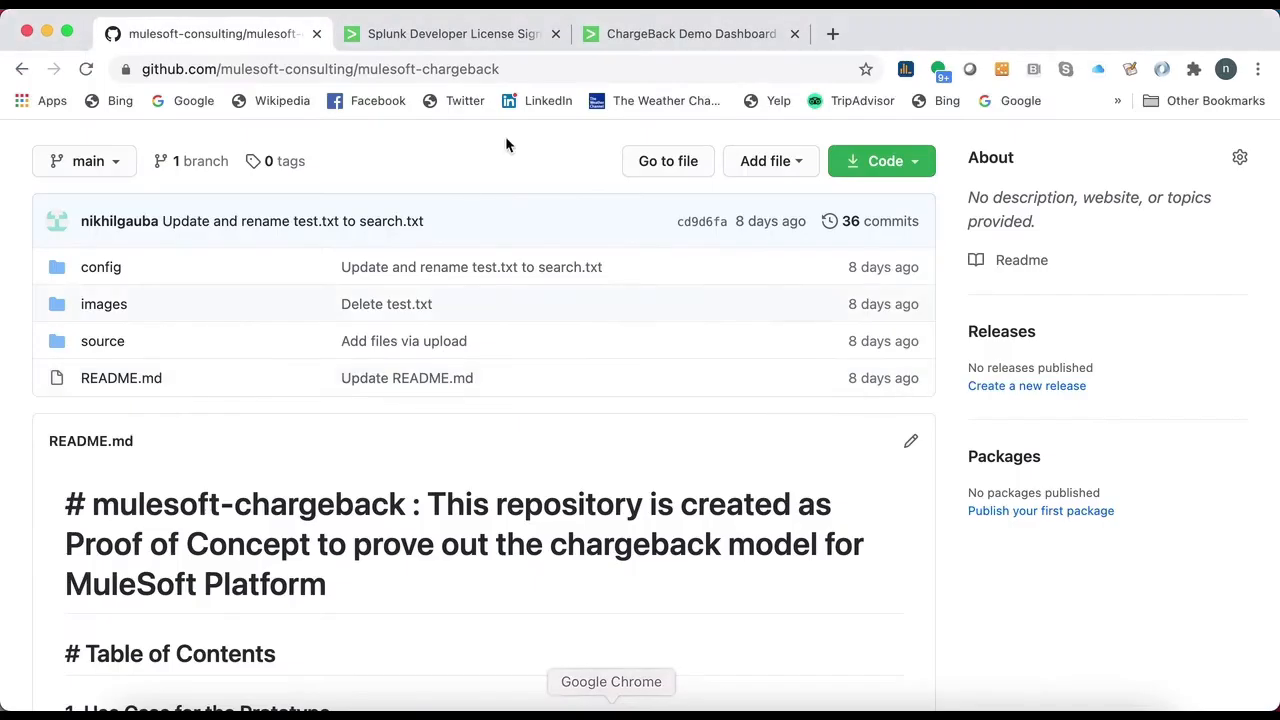
click(438, 30)
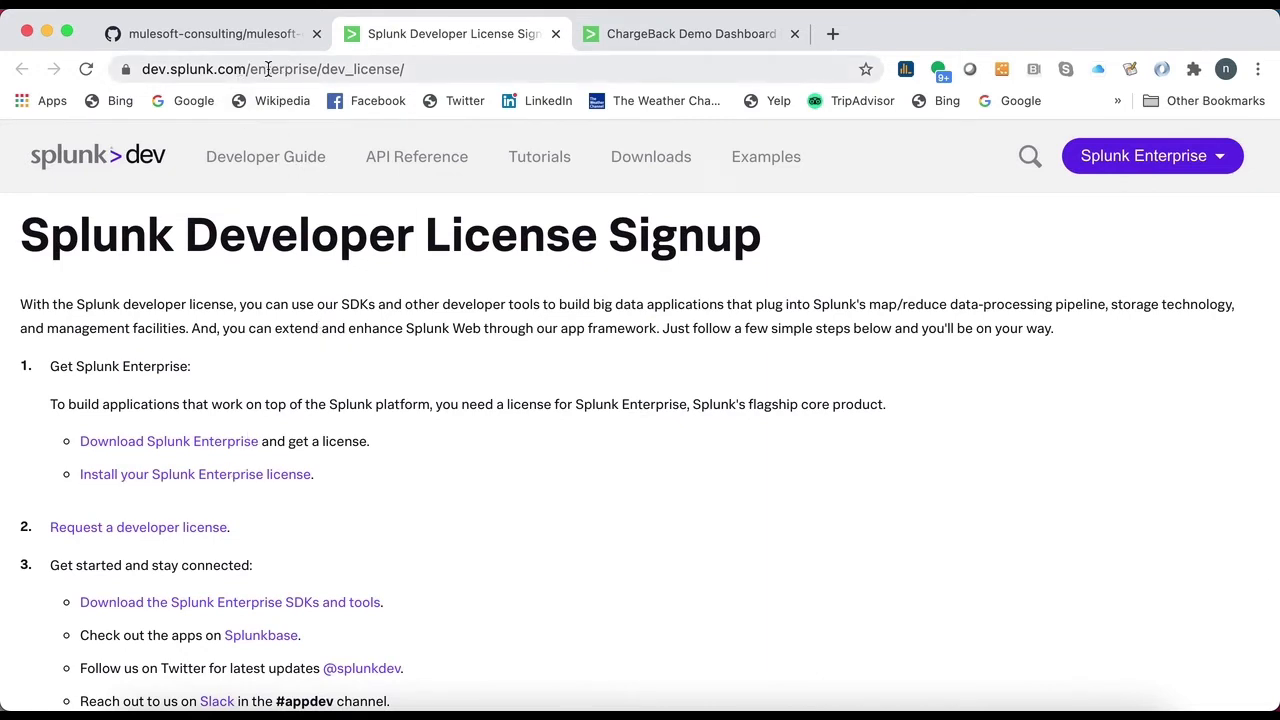
scroll(377, 524, down, 1)
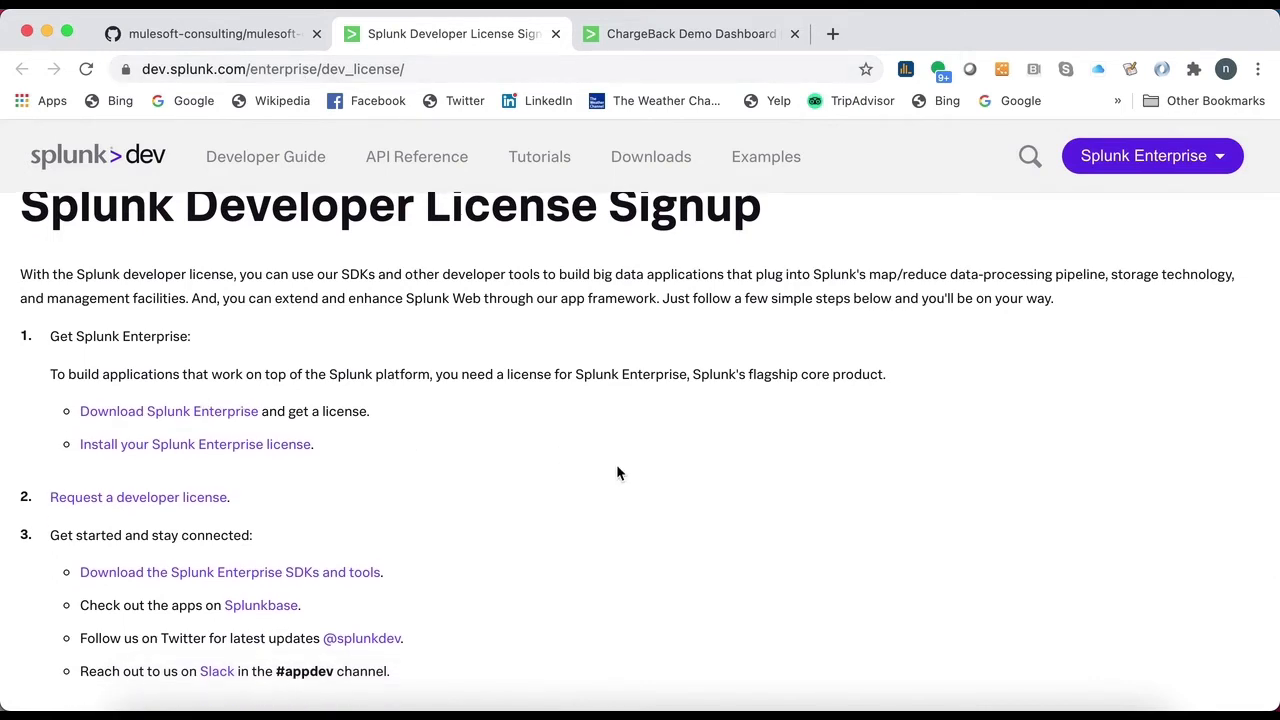
scroll(607, 468, down, 1)
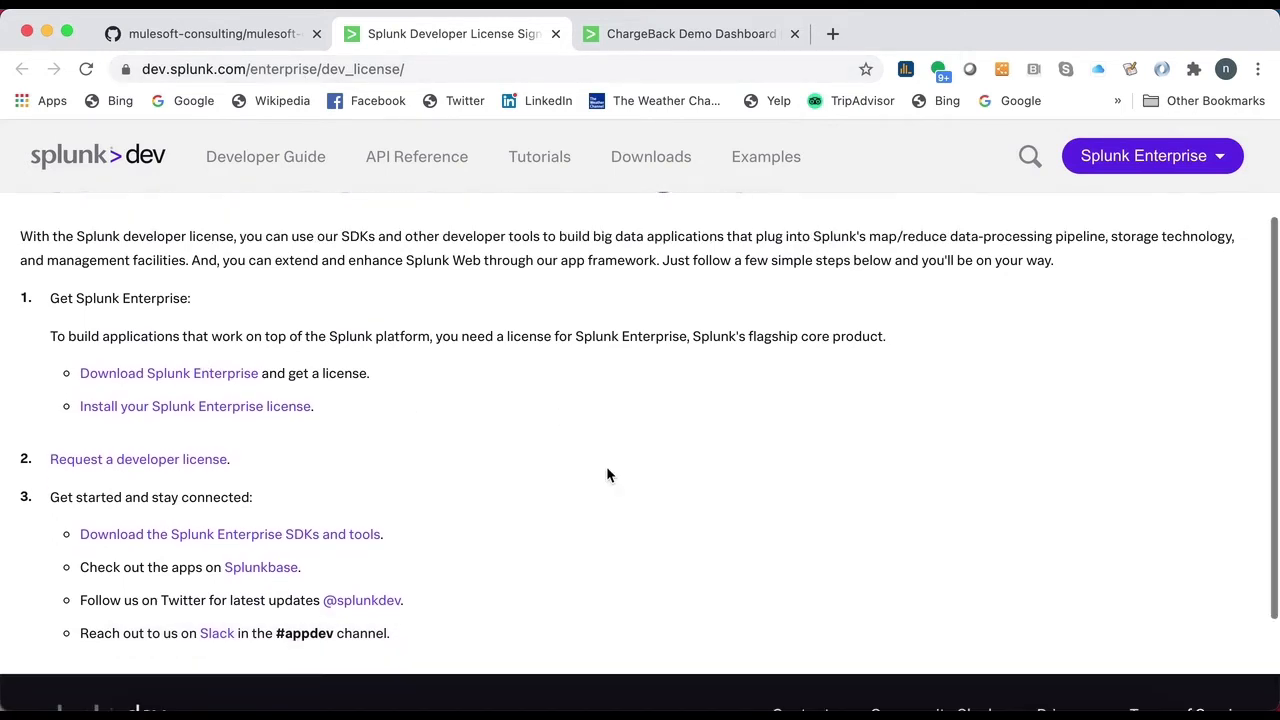
- Go from the ChargeBack Demo dashboard to the Search page of the local Splunk Enterprise instance
click(696, 35)
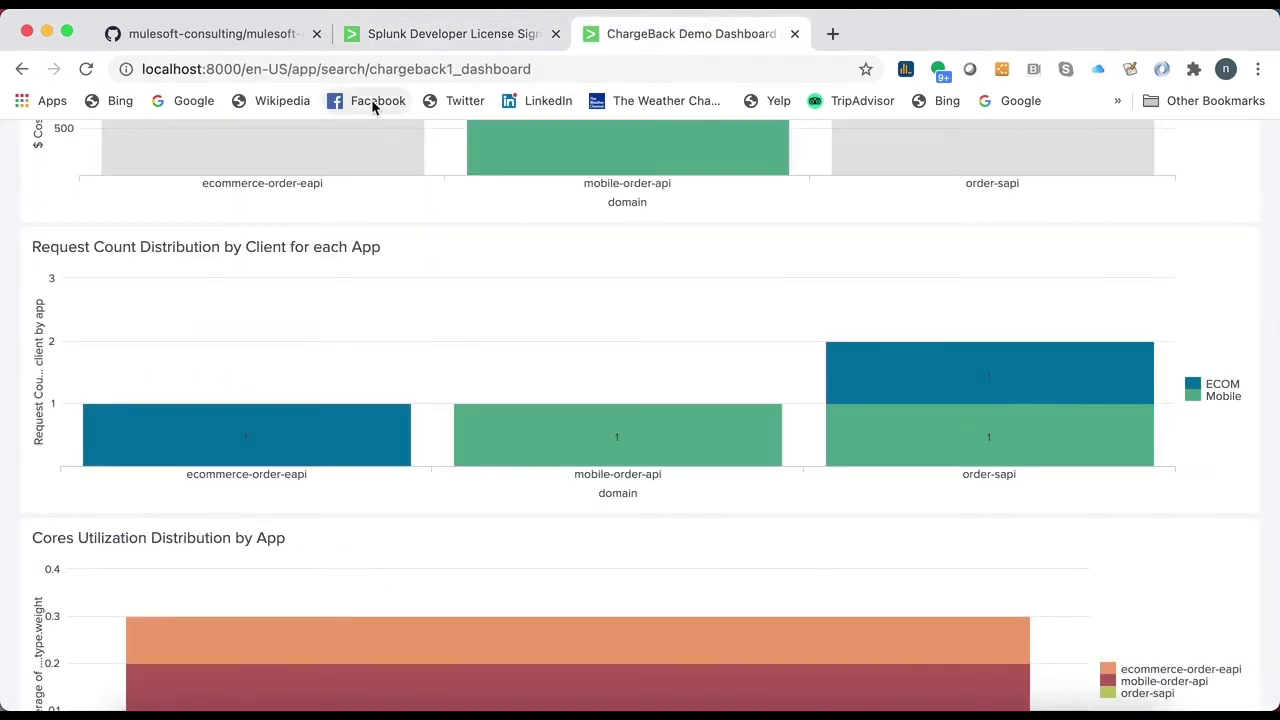
scroll(330, 258, up, 5)
click(44, 176)
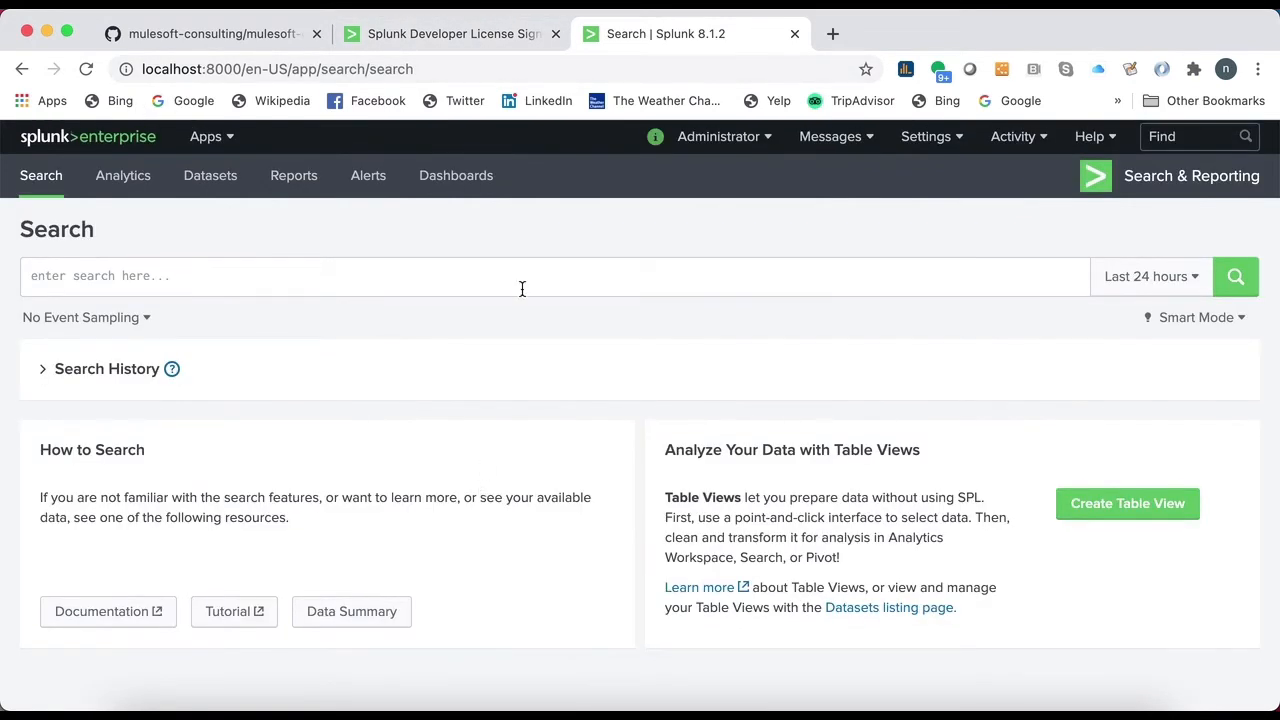
- Open the HTTP Event Collector from Splunk's local data inputs to check its token, source type and index
click(928, 136)
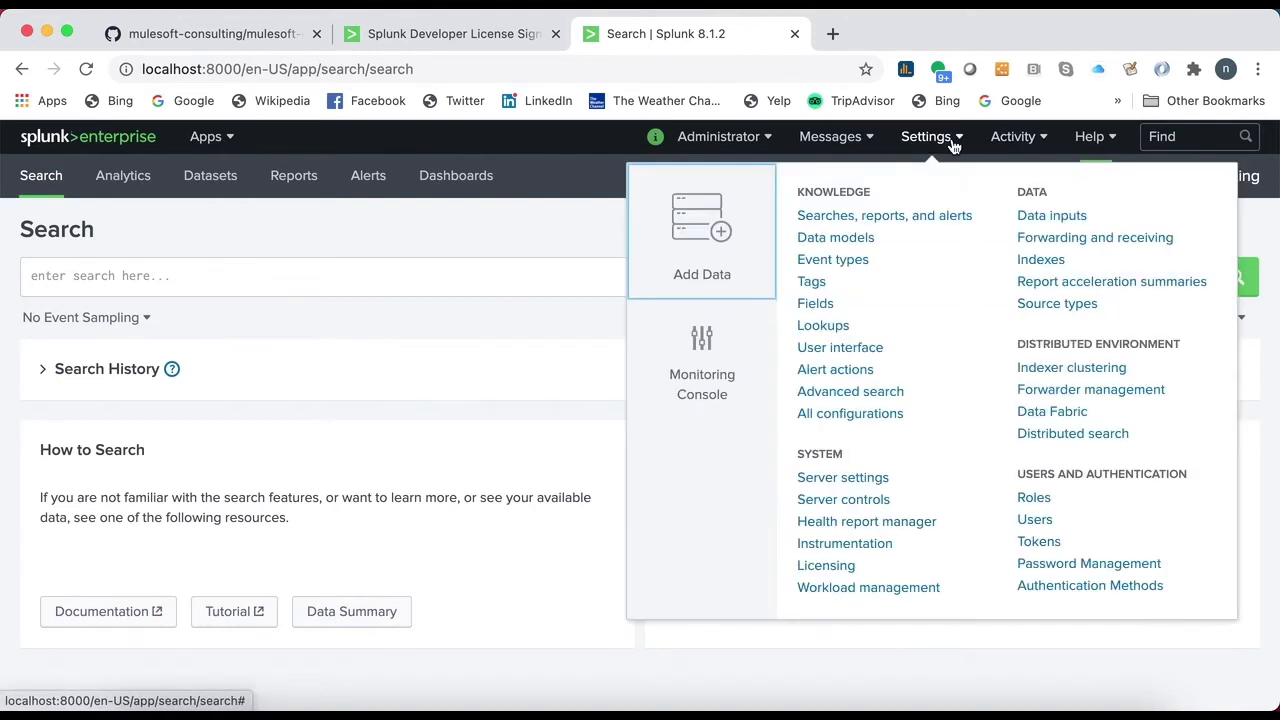
click(1044, 226)
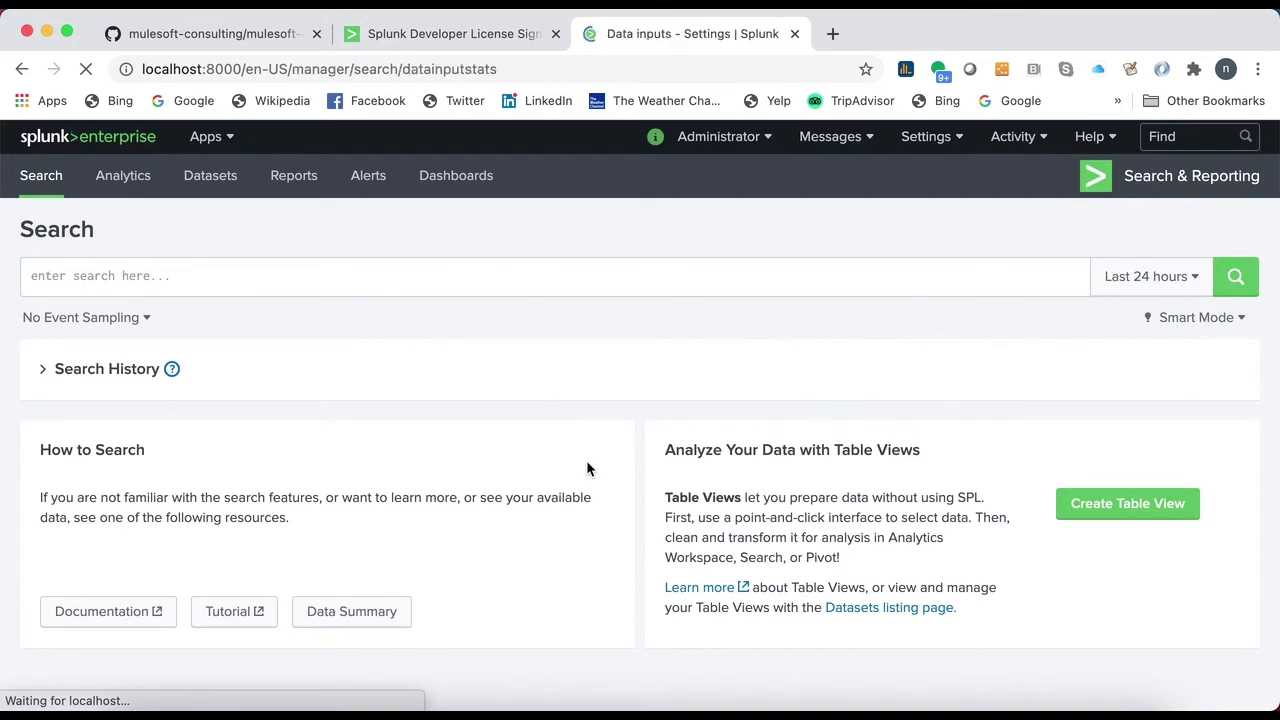
scroll(587, 467, down, 2)
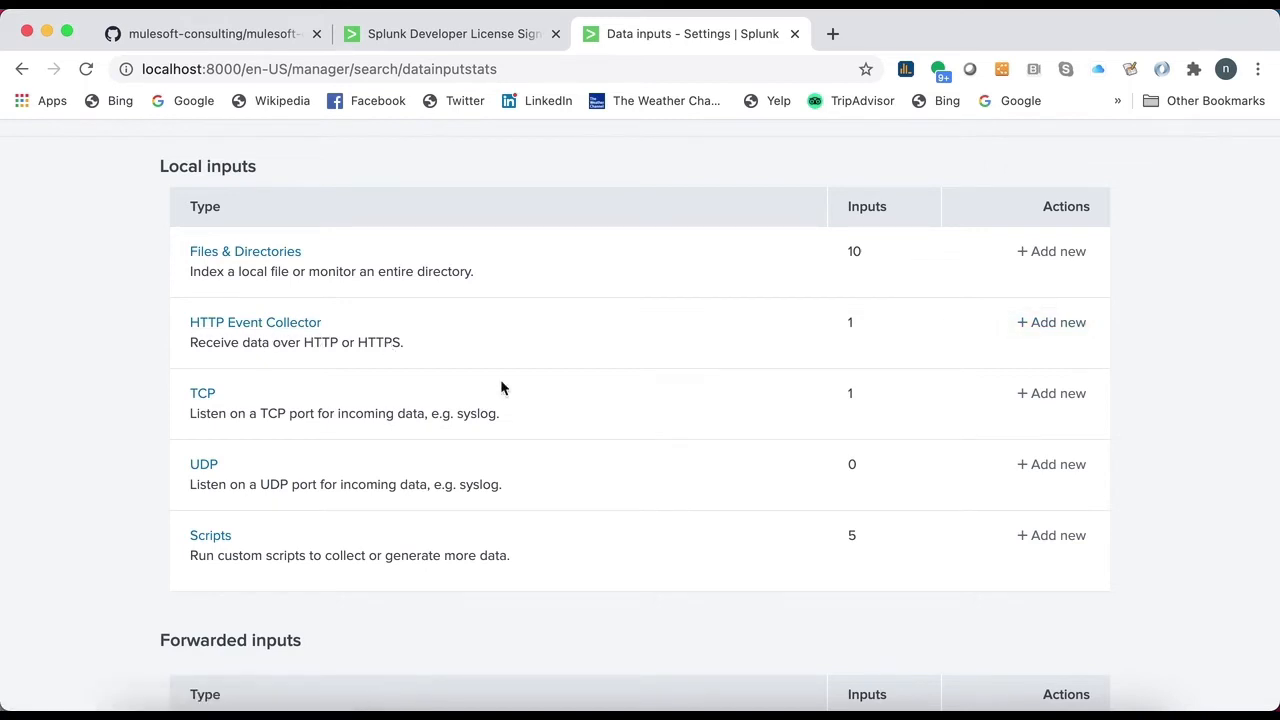
click(240, 330)
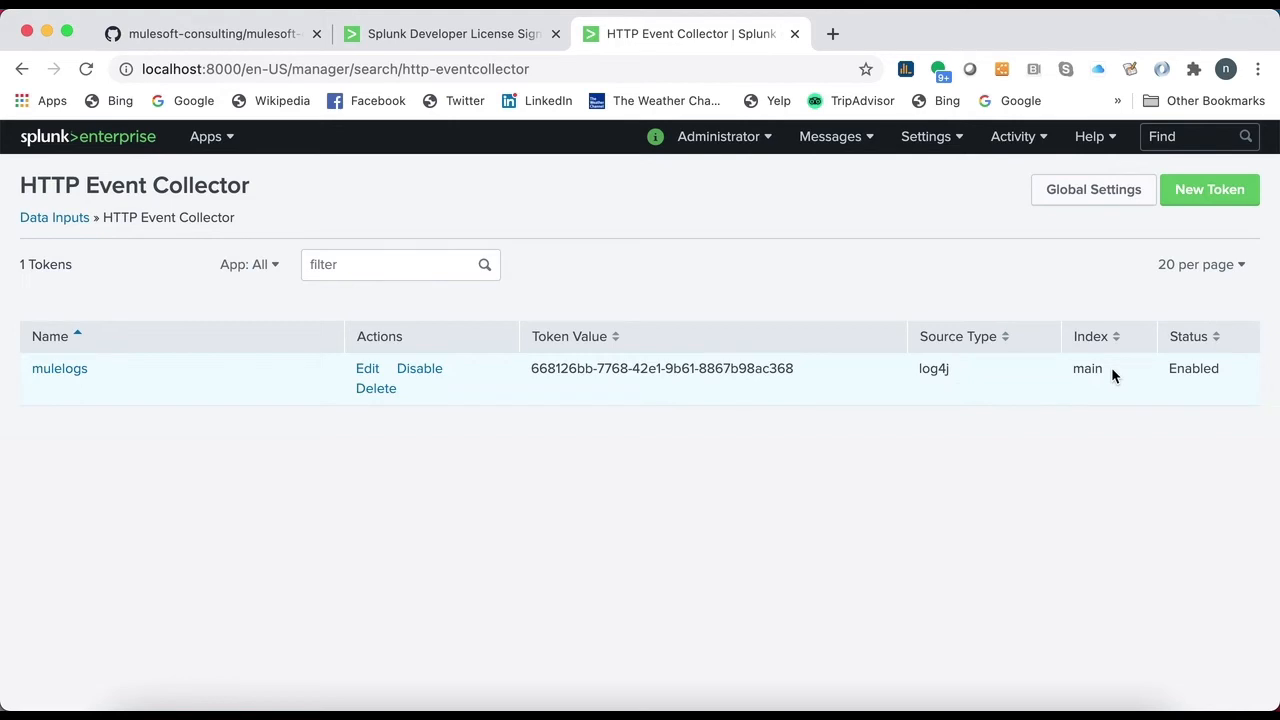
- Open the TCP entry in Splunk's local data inputs to check its port, source type and status
click(965, 141)
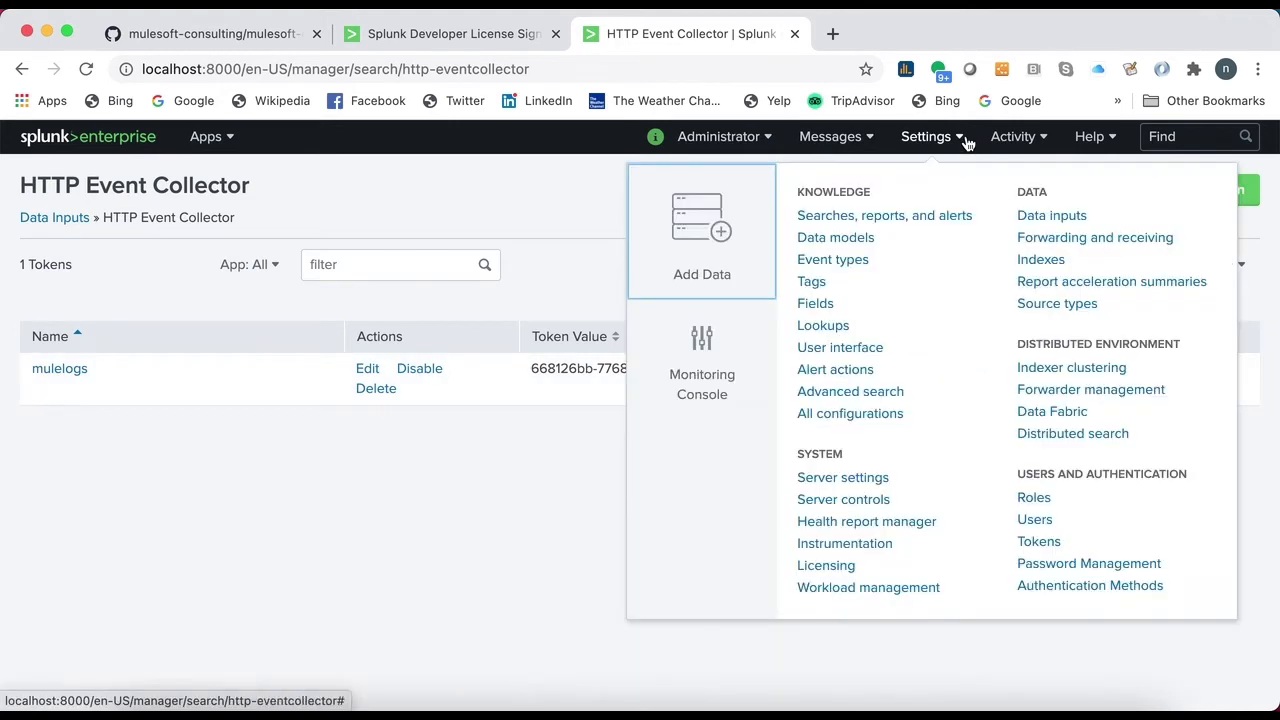
click(1050, 218)
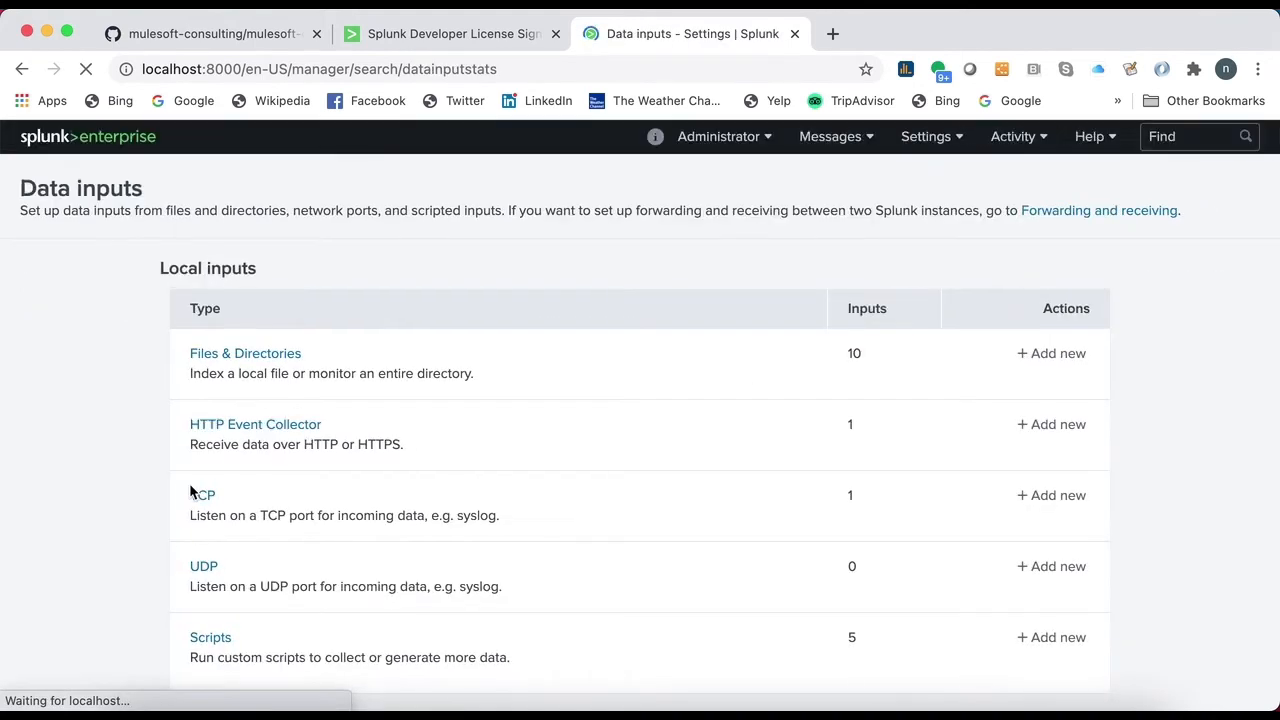
scroll(195, 515, down, 1)
click(203, 467)
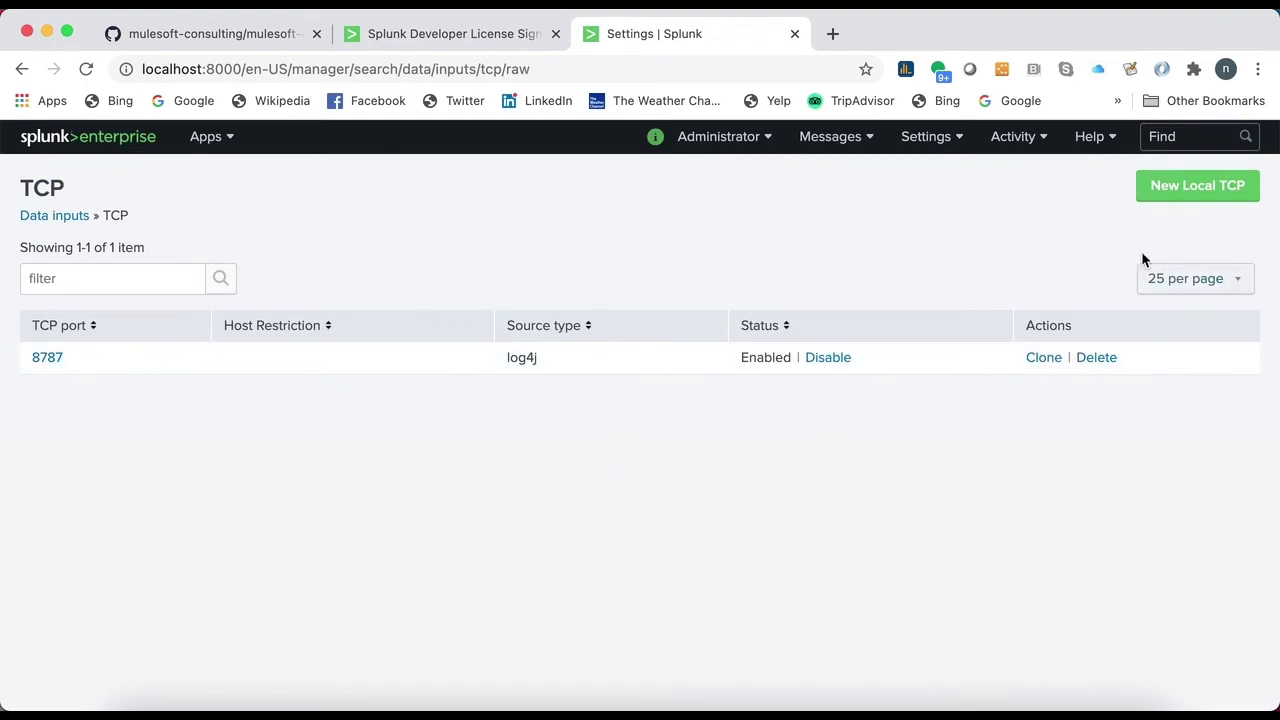
- Start adding data by file upload and select app_vcore.json from the config folder as the source
click(943, 143)
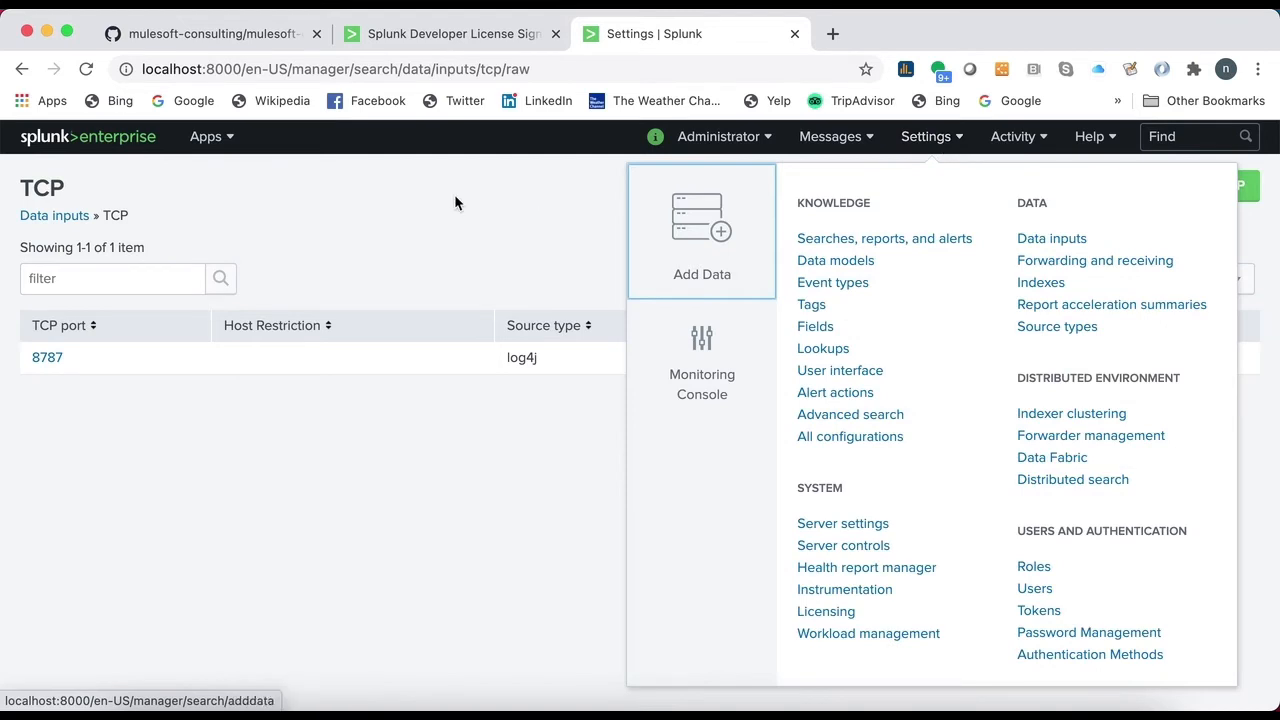
click(695, 228)
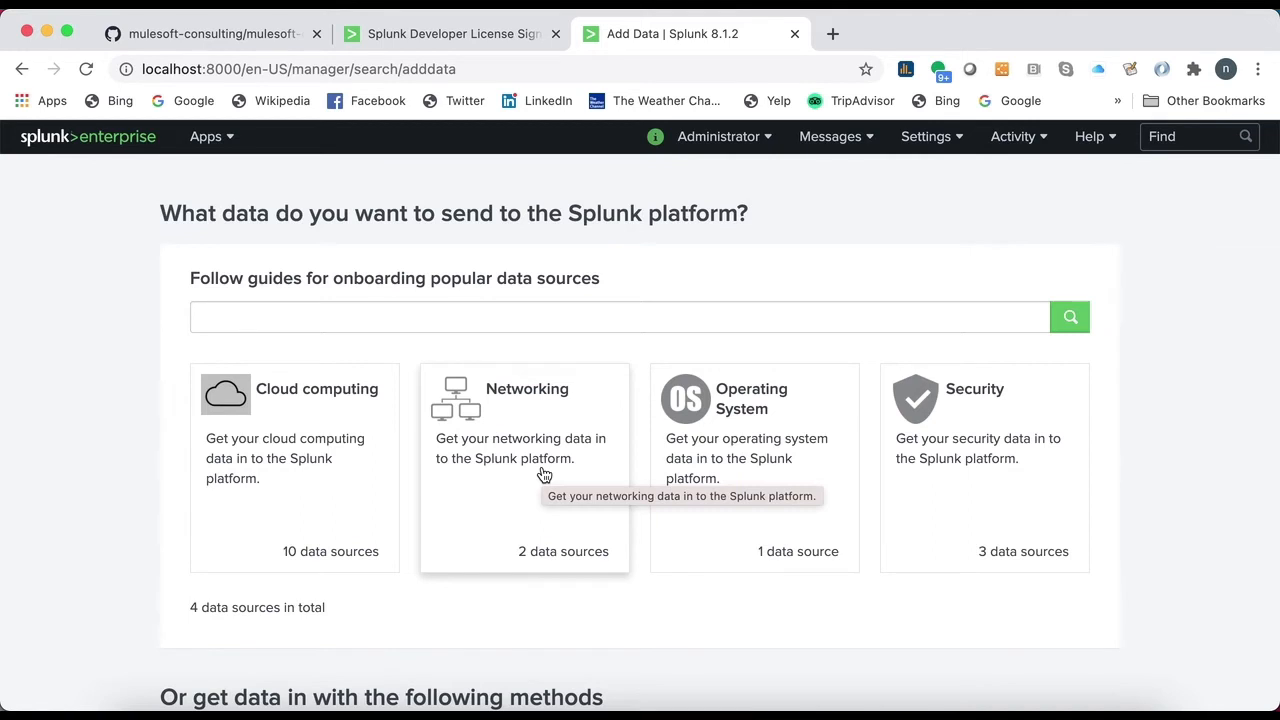
scroll(544, 474, down, 5)
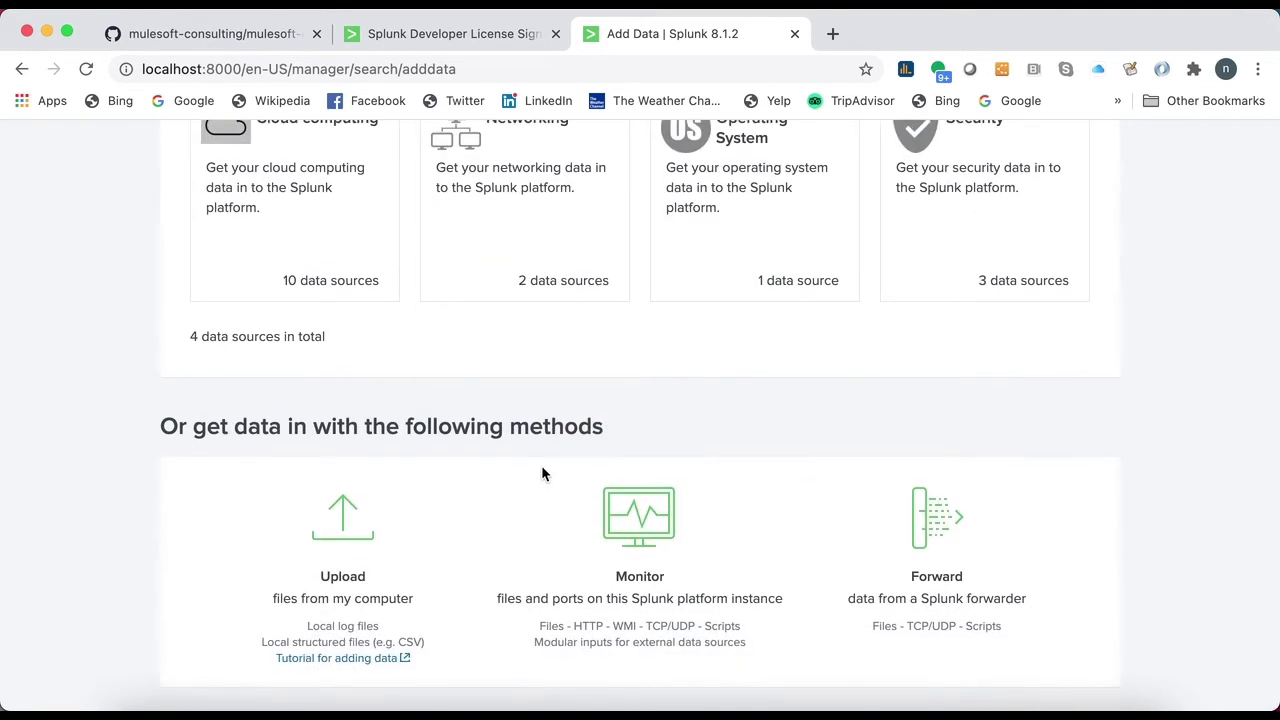
click(342, 530)
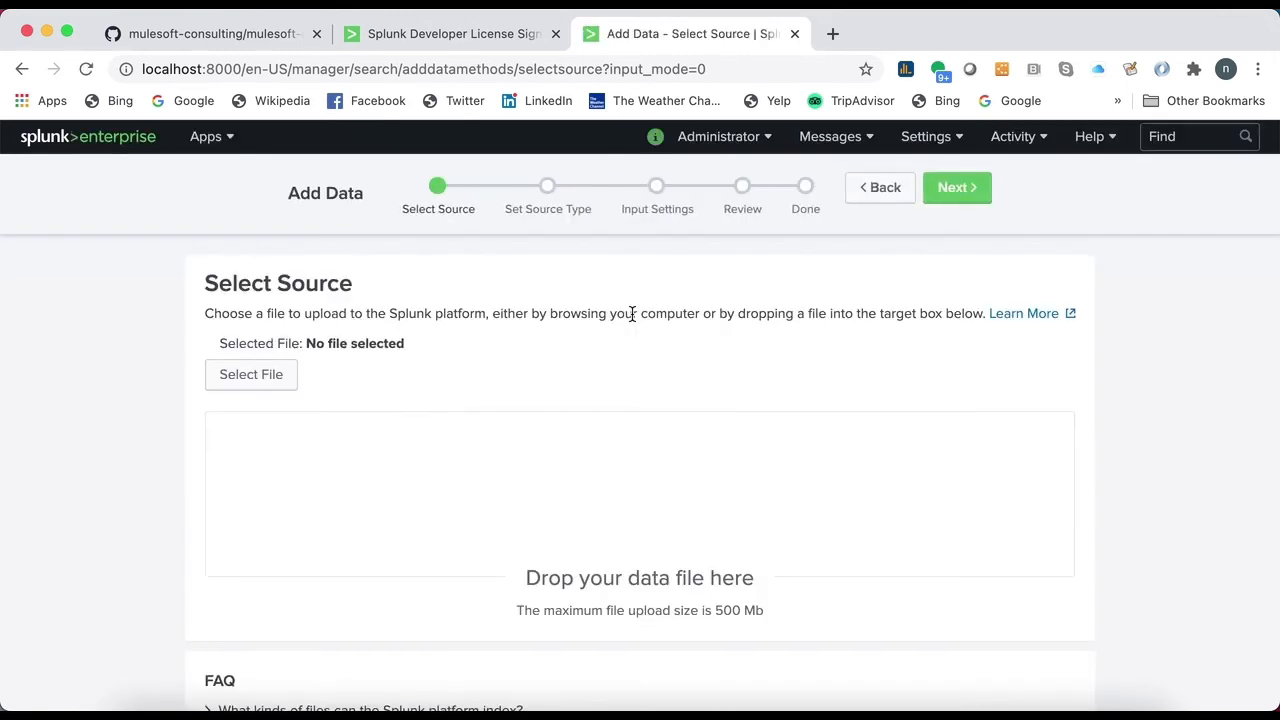
click(266, 374)
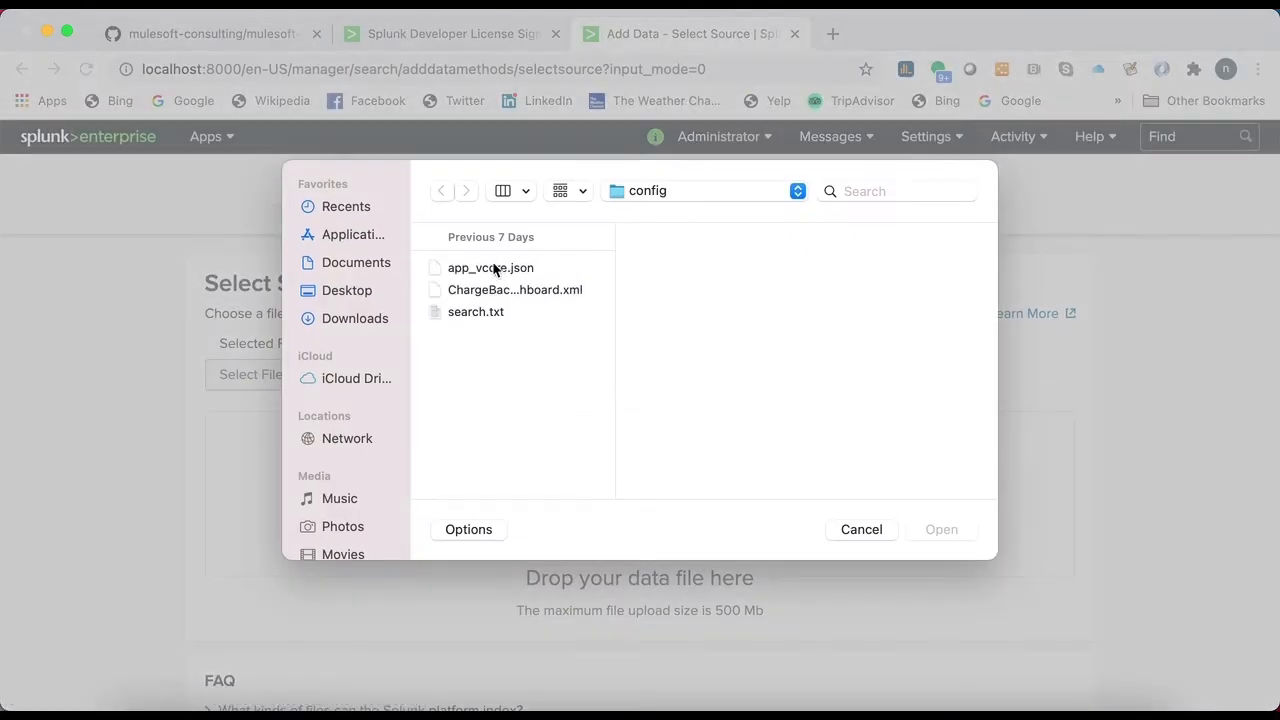
click(497, 268)
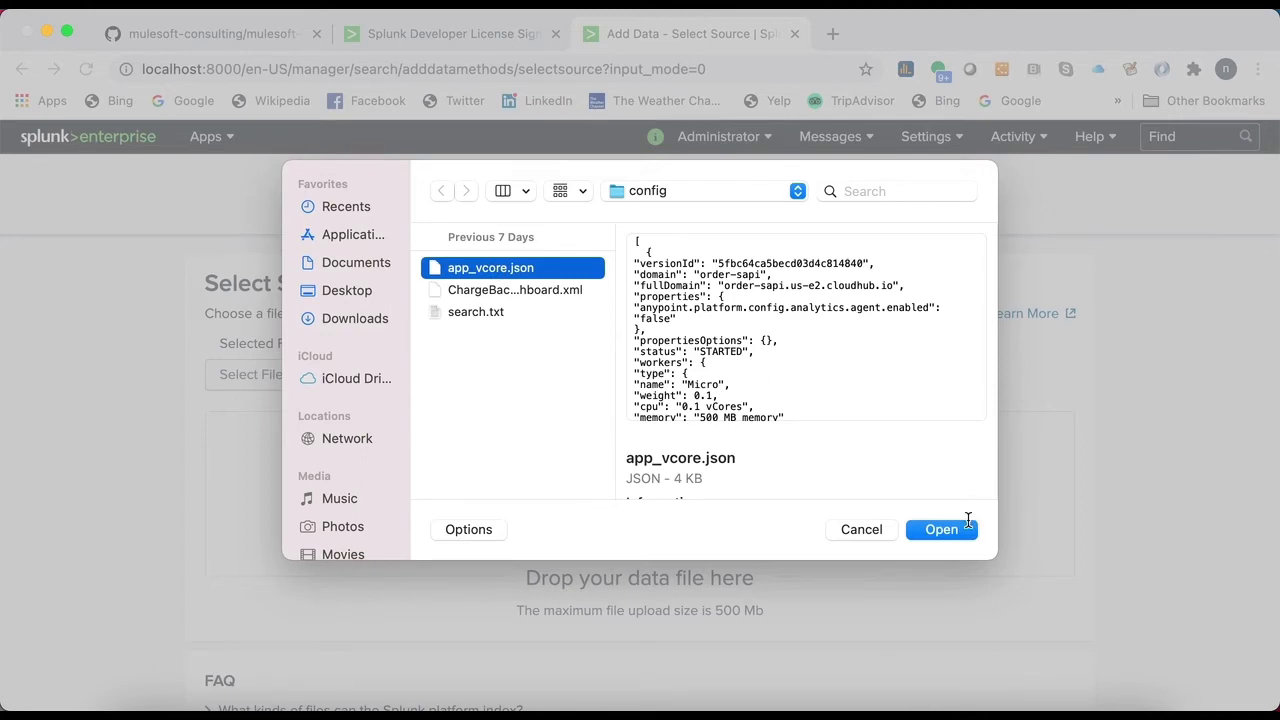
click(940, 530)
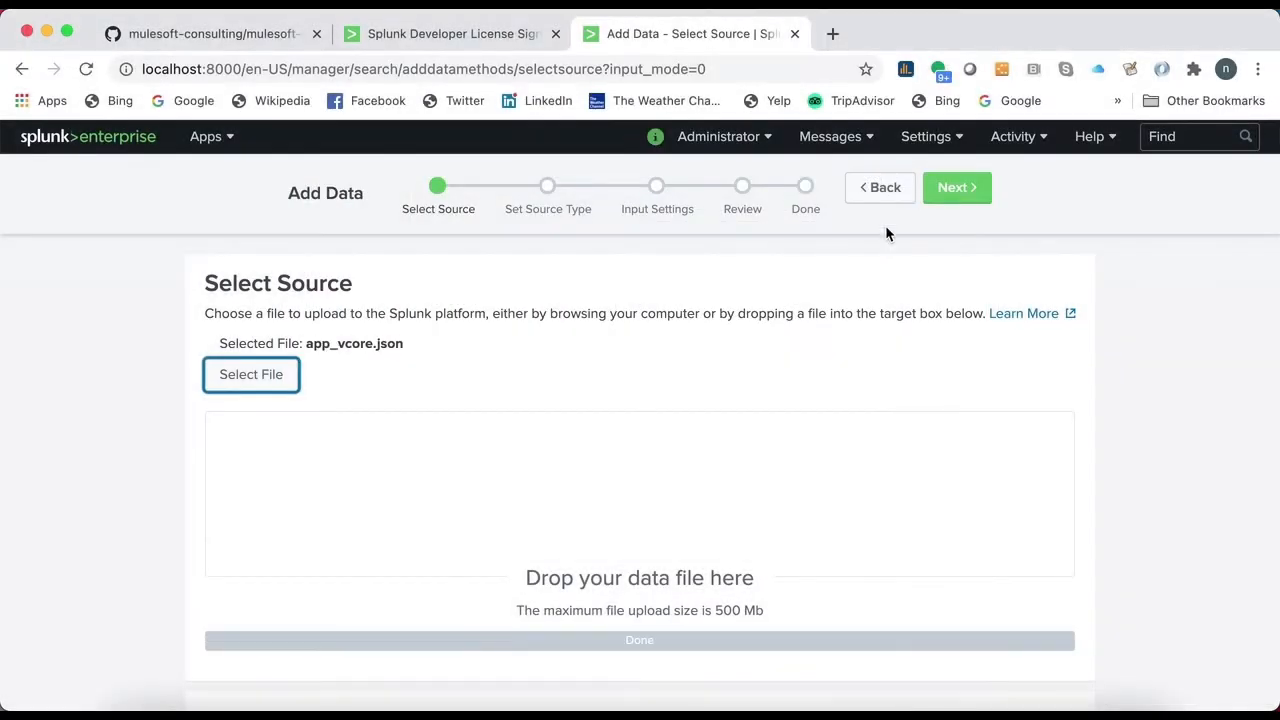
- Keep the _json source type, set the index to main, and submit the app_vcore.json upload
click(948, 192)
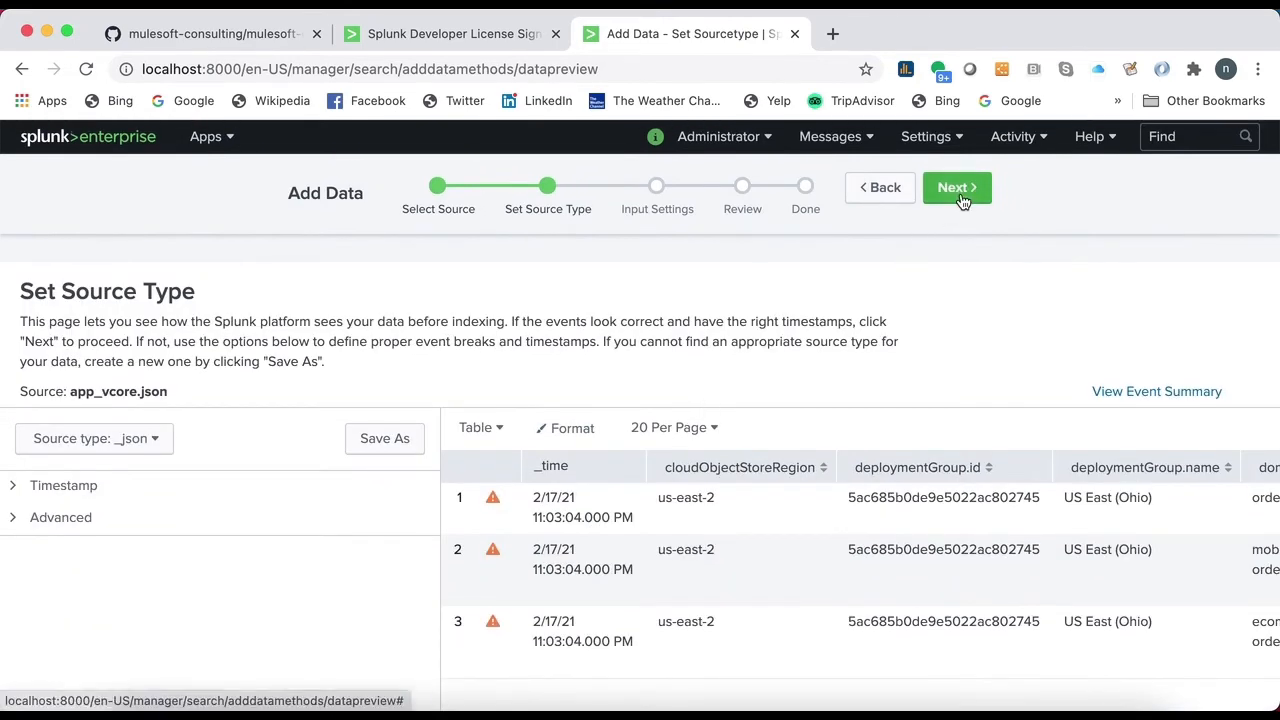
click(955, 187)
scroll(583, 358, down, 3)
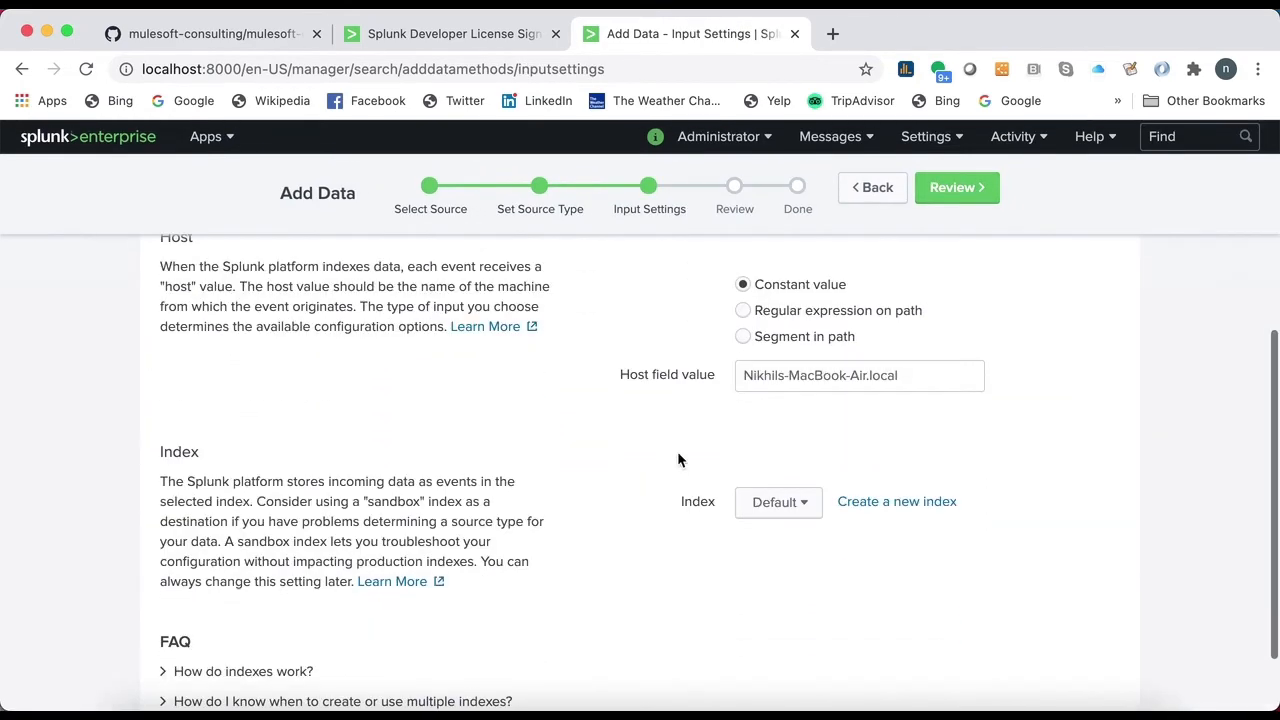
click(782, 498)
click(750, 422)
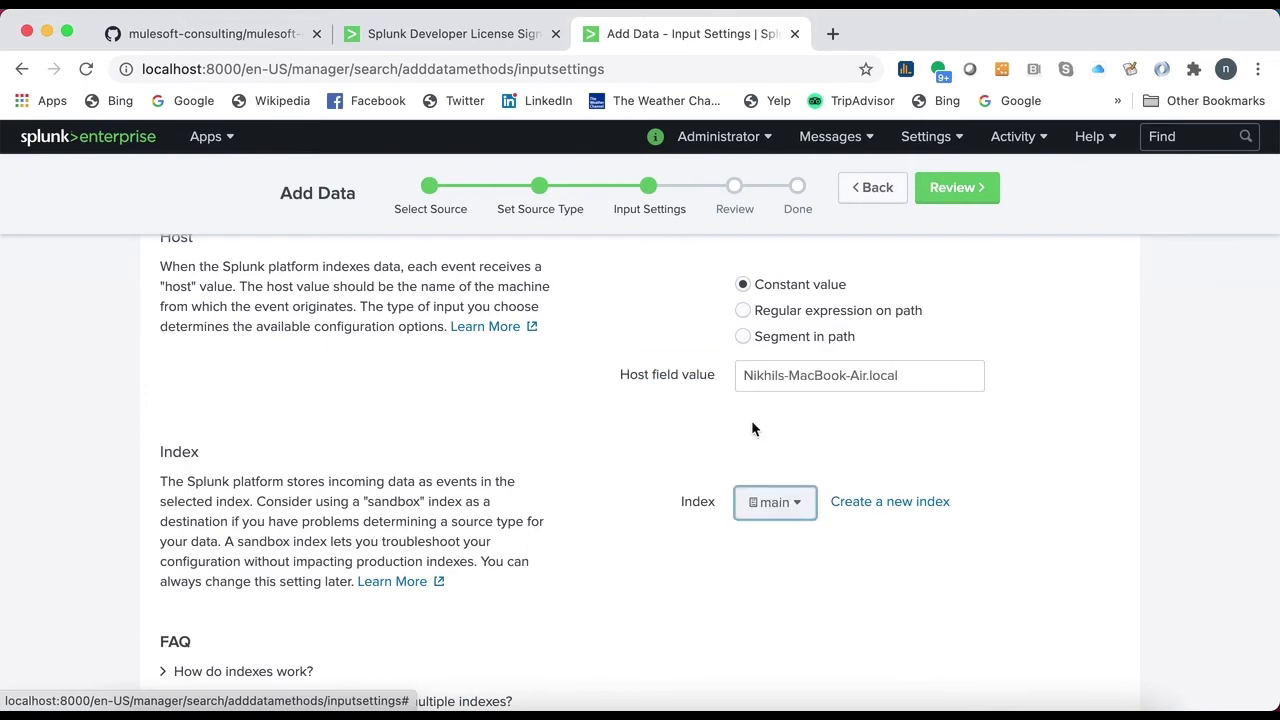
click(955, 187)
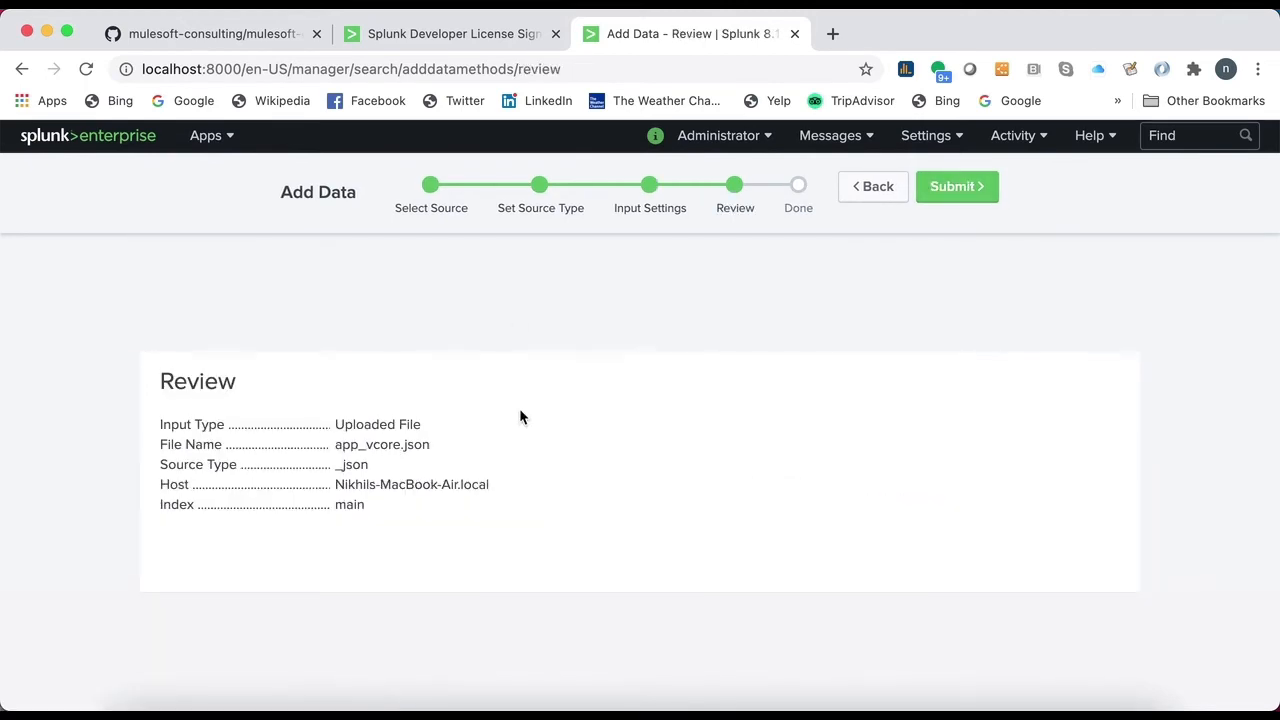
click(972, 189)
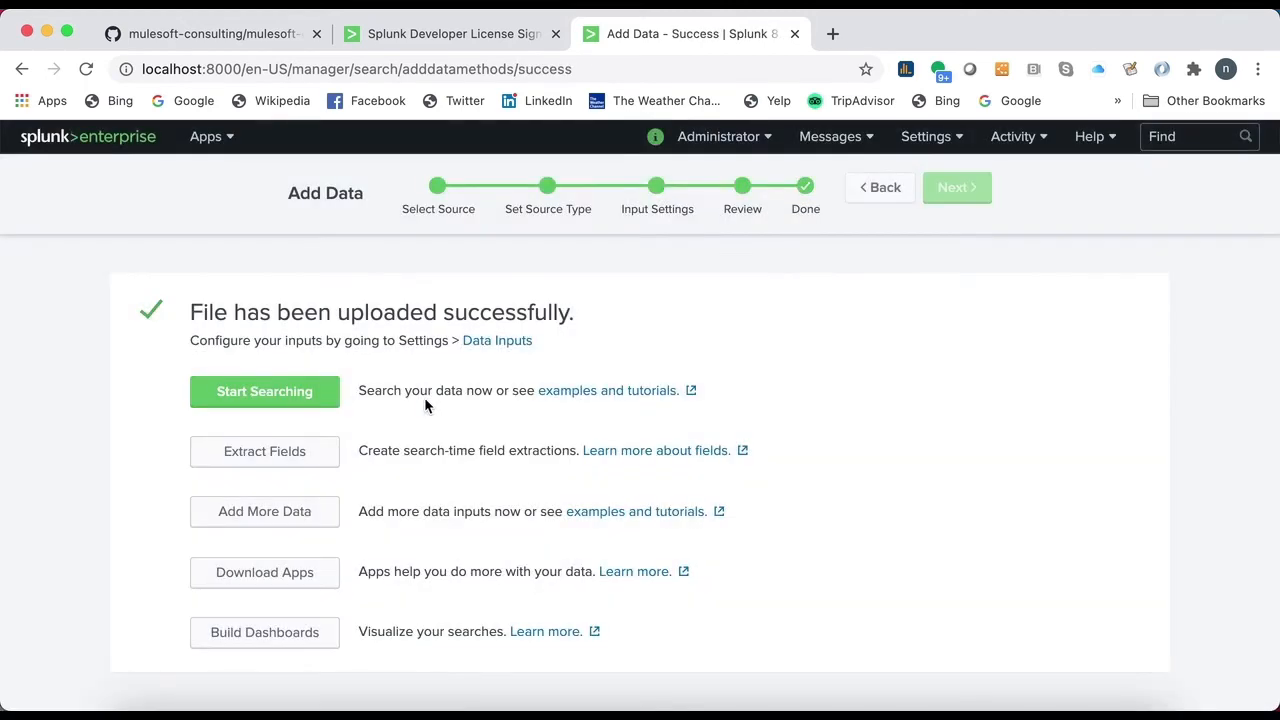
- Search the uploaded app_vcore.json data, build a table view with all its fields, and cancel saving it
click(280, 398)
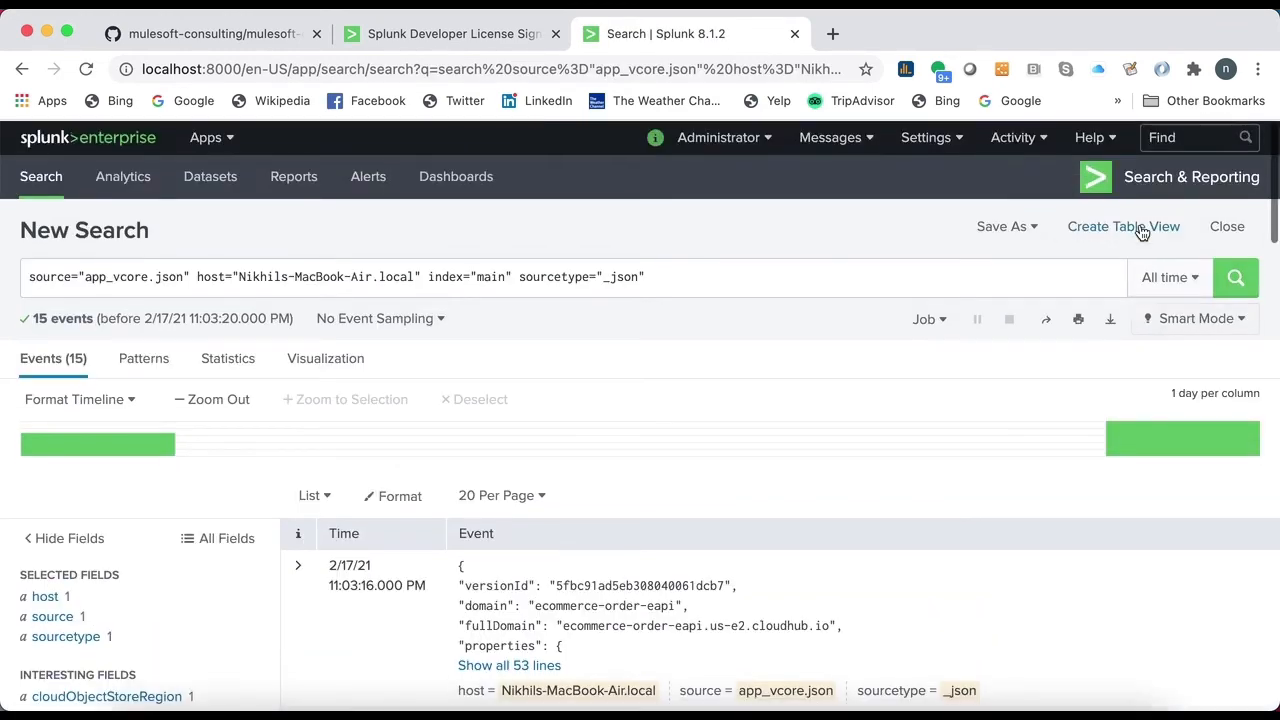
click(1141, 228)
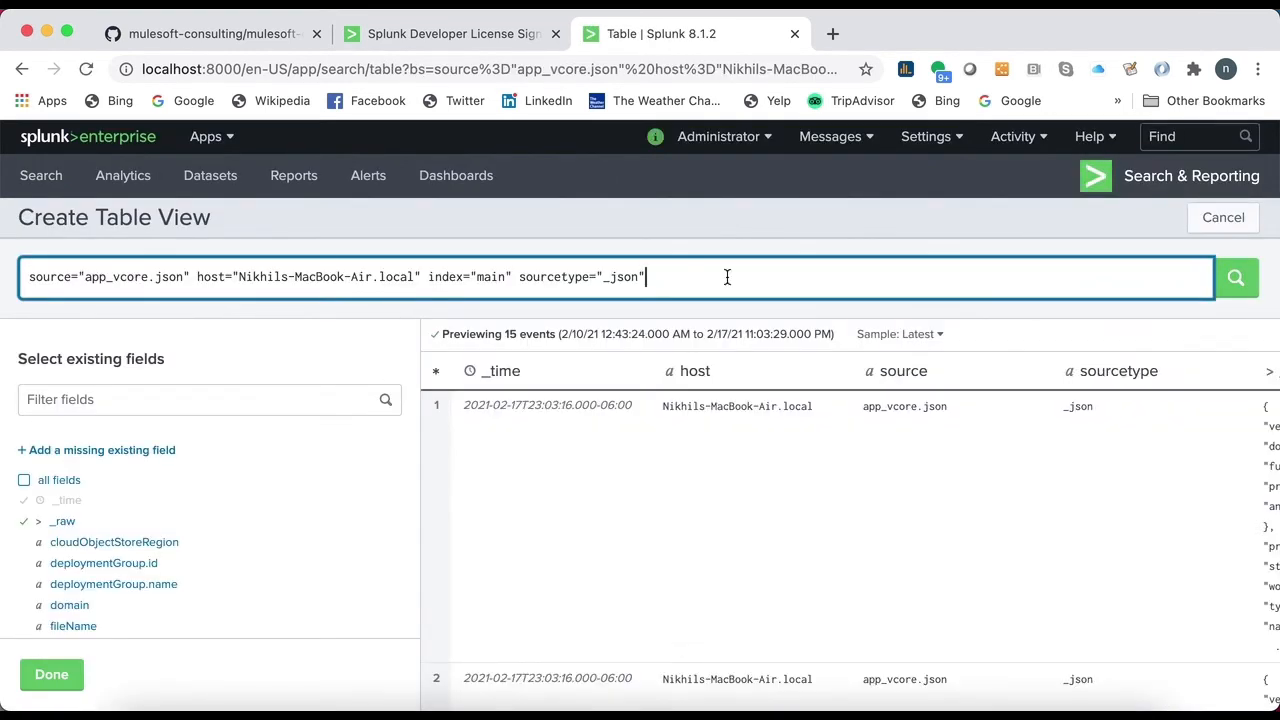
click(24, 480)
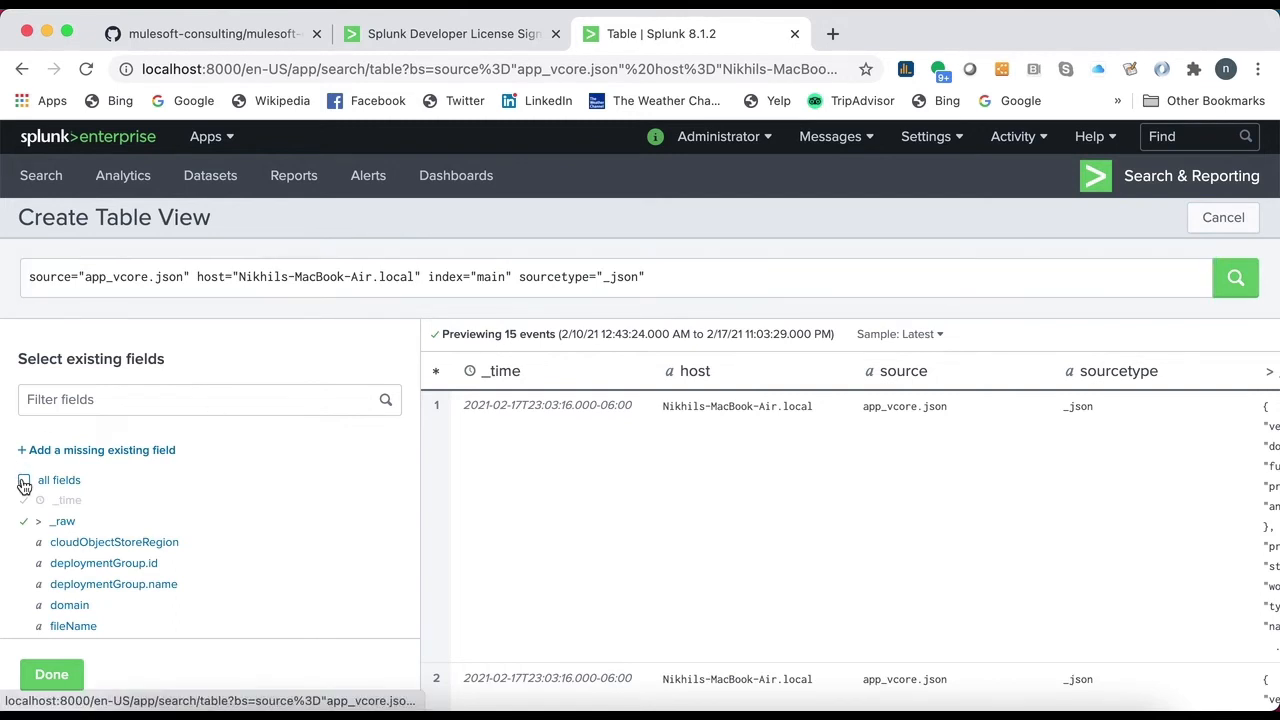
click(51, 674)
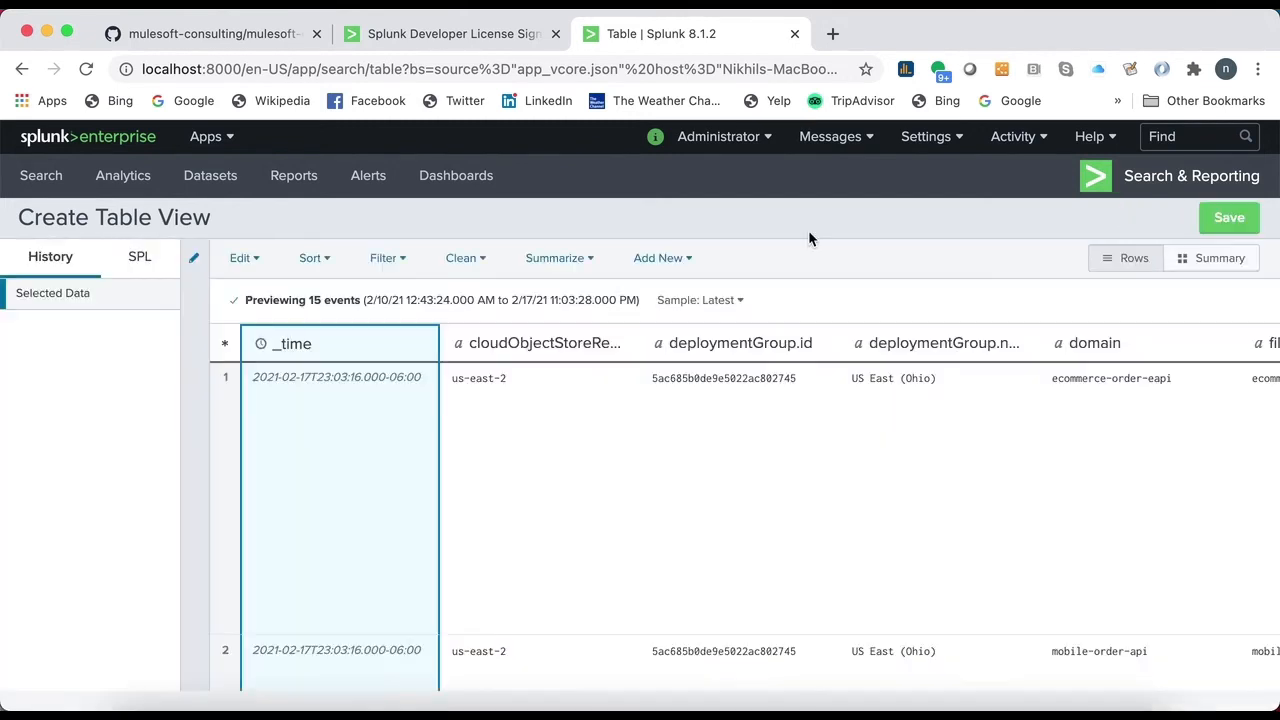
click(1221, 218)
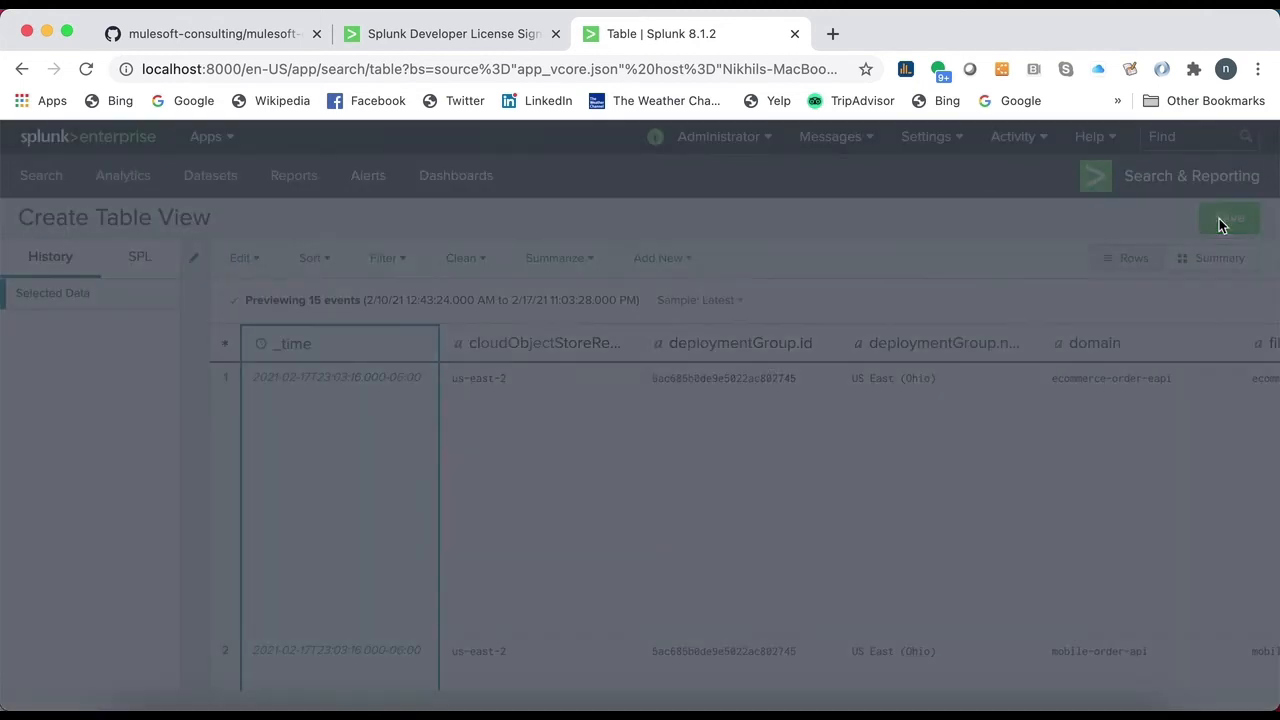
click(684, 259)
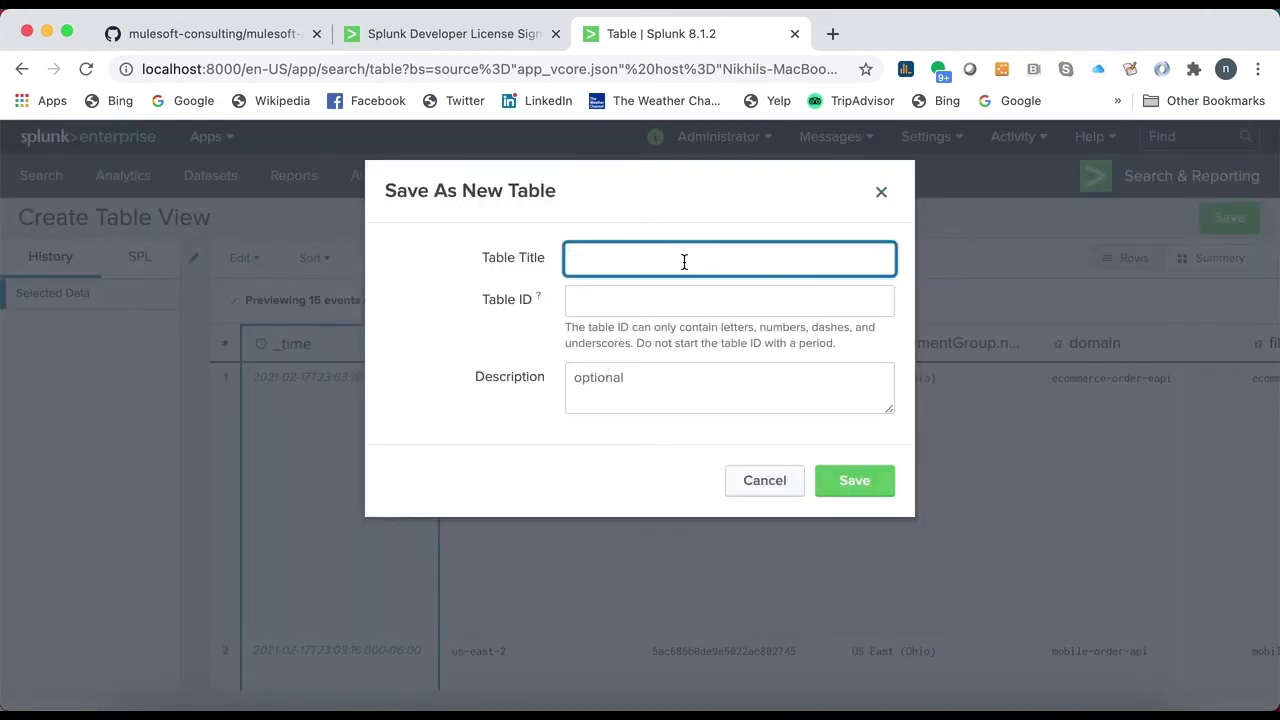
click(771, 487)
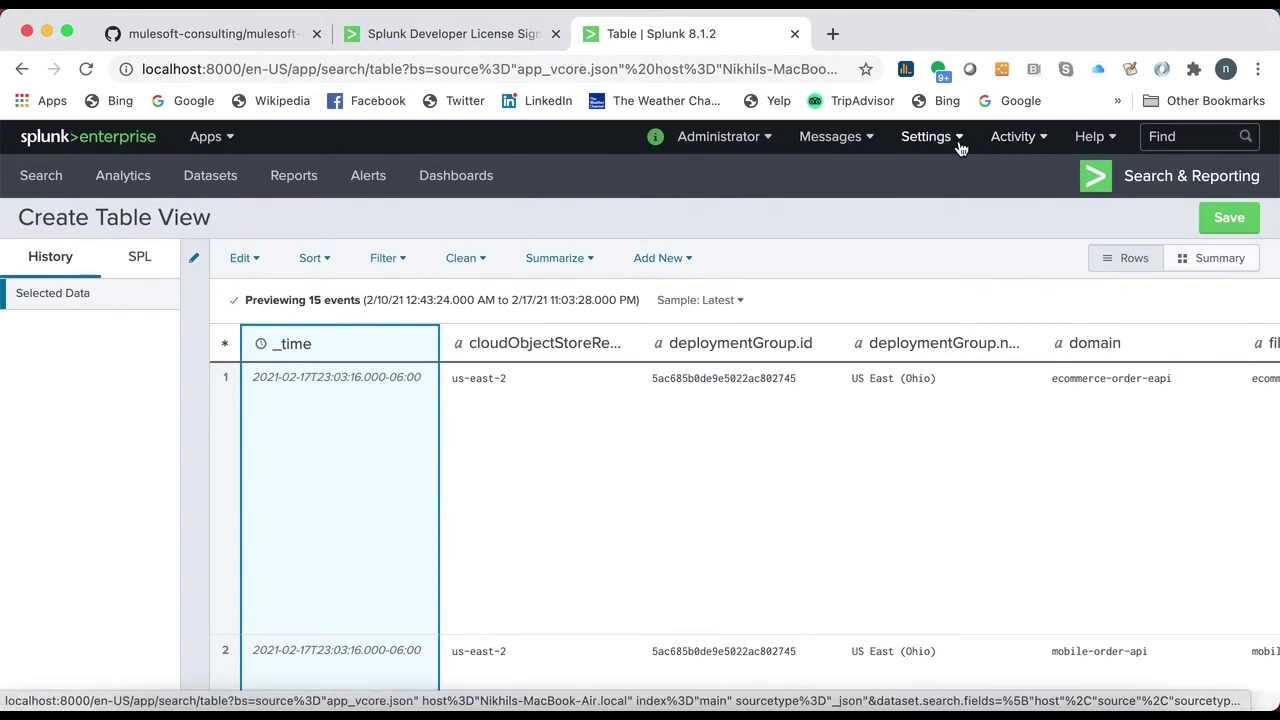
- Copy the chargeback query from search.txt in the config folder and run it on Splunk's Search page
click(30, 184)
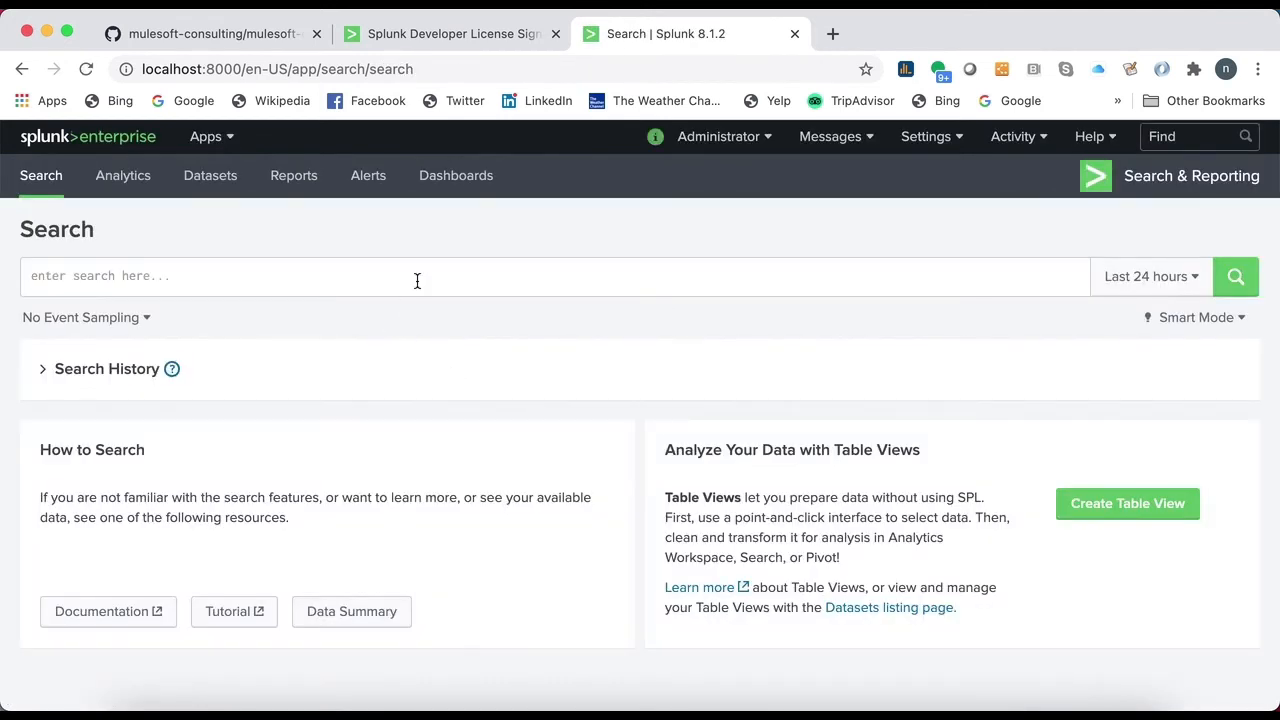
click(417, 286)
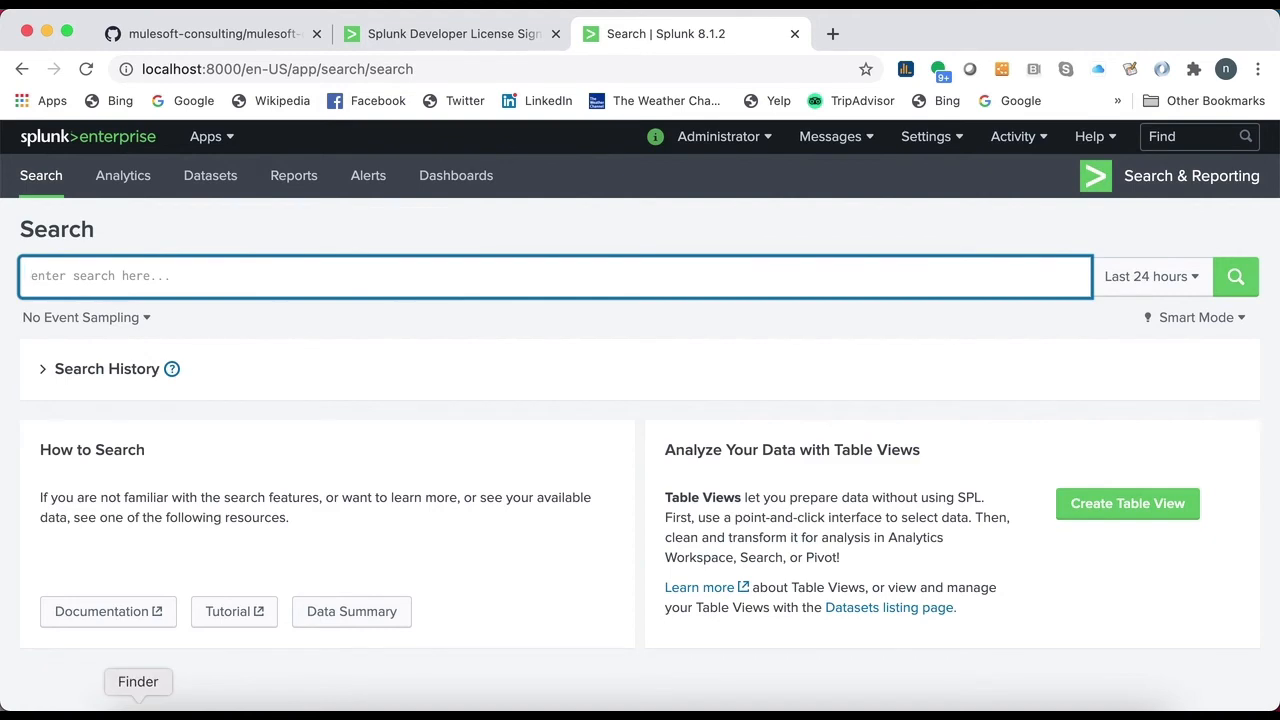
click(138, 714)
double_click(365, 163)
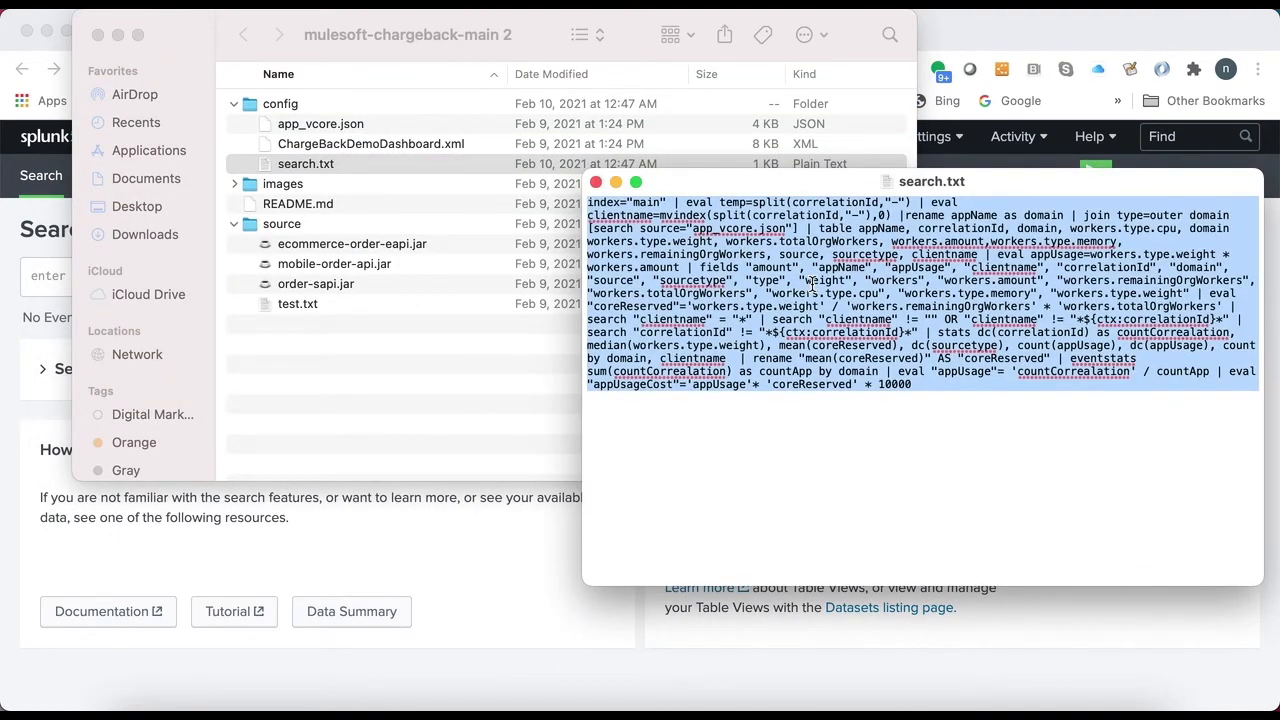
click(44, 270)
key(super+v)
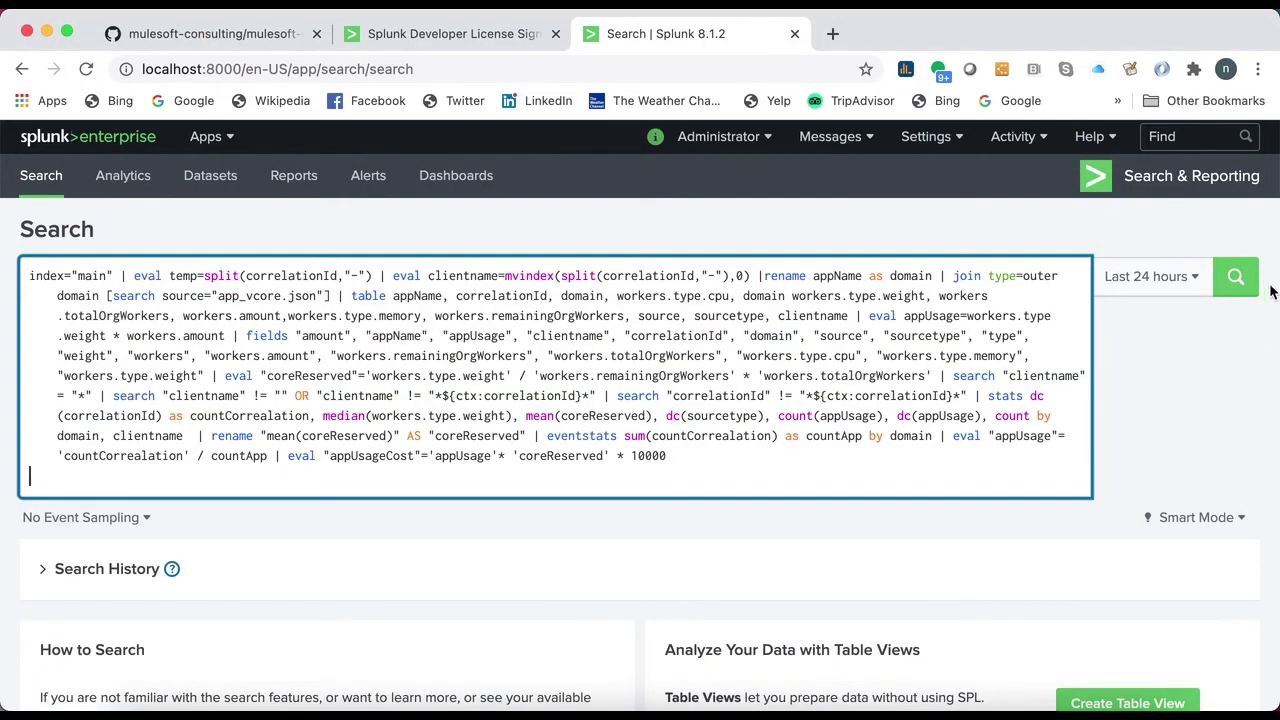
key(Return)
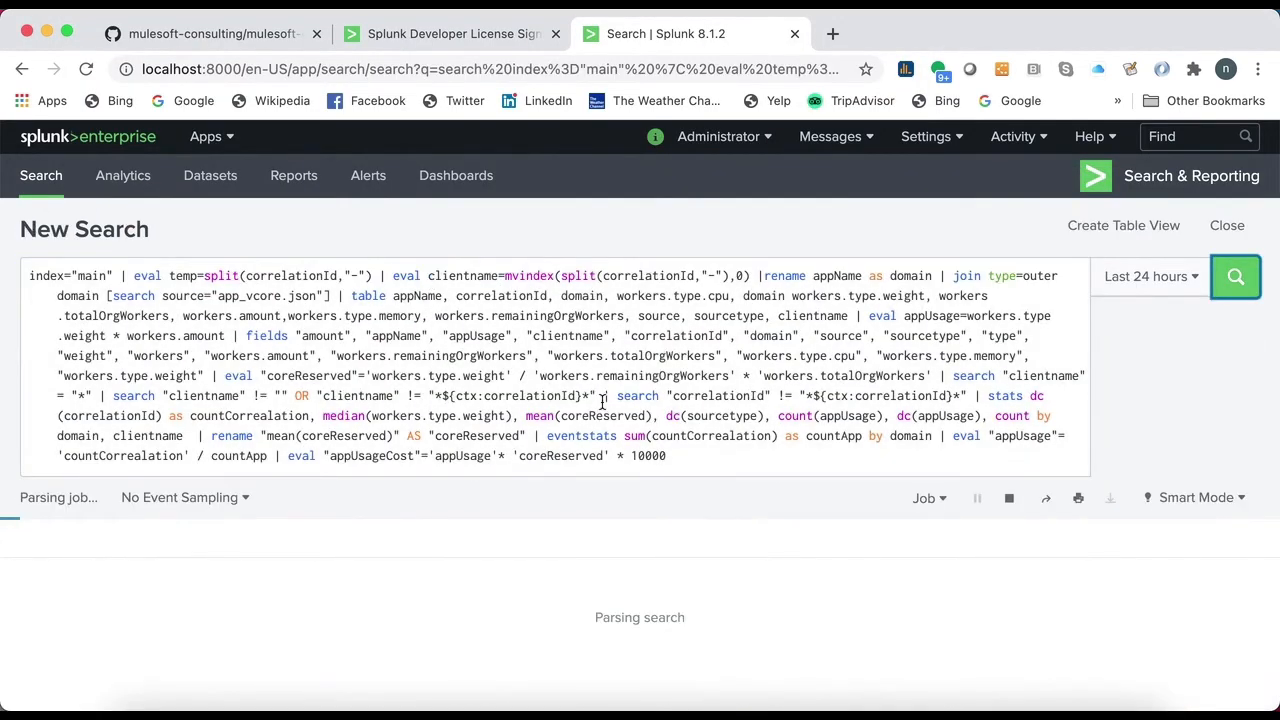
scroll(663, 543, down, 2)
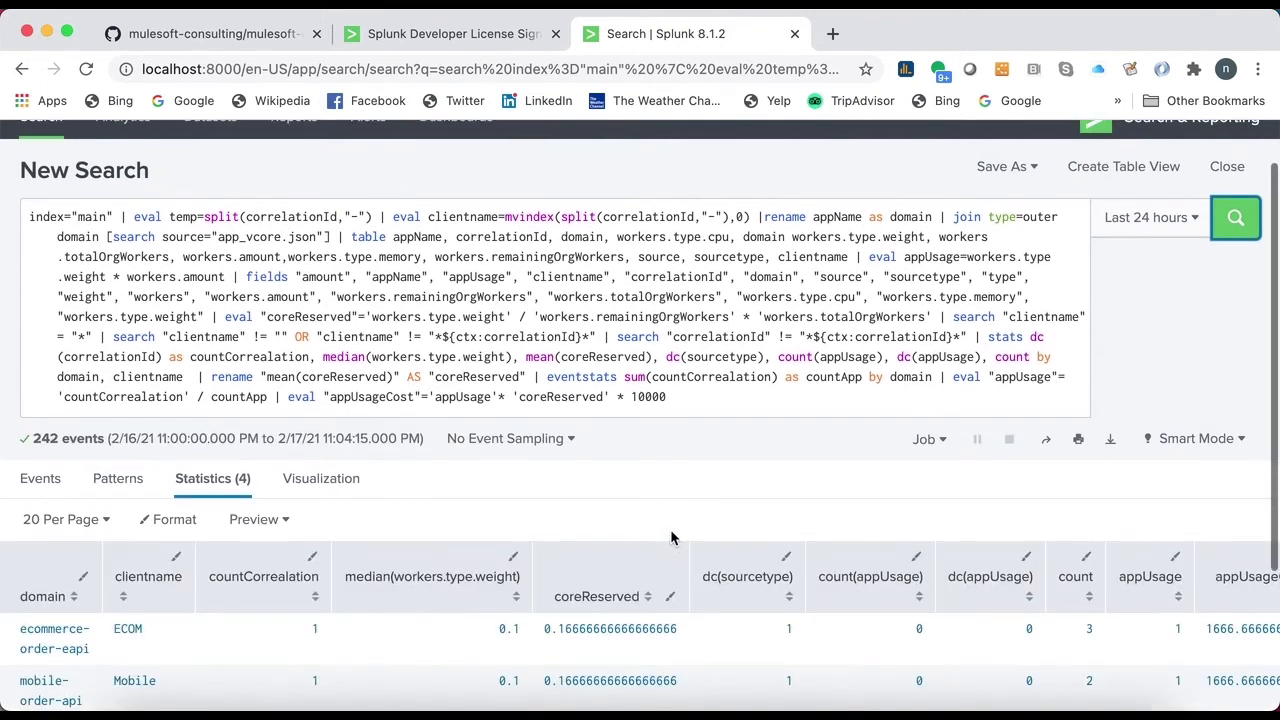
scroll(942, 365, up, 2)
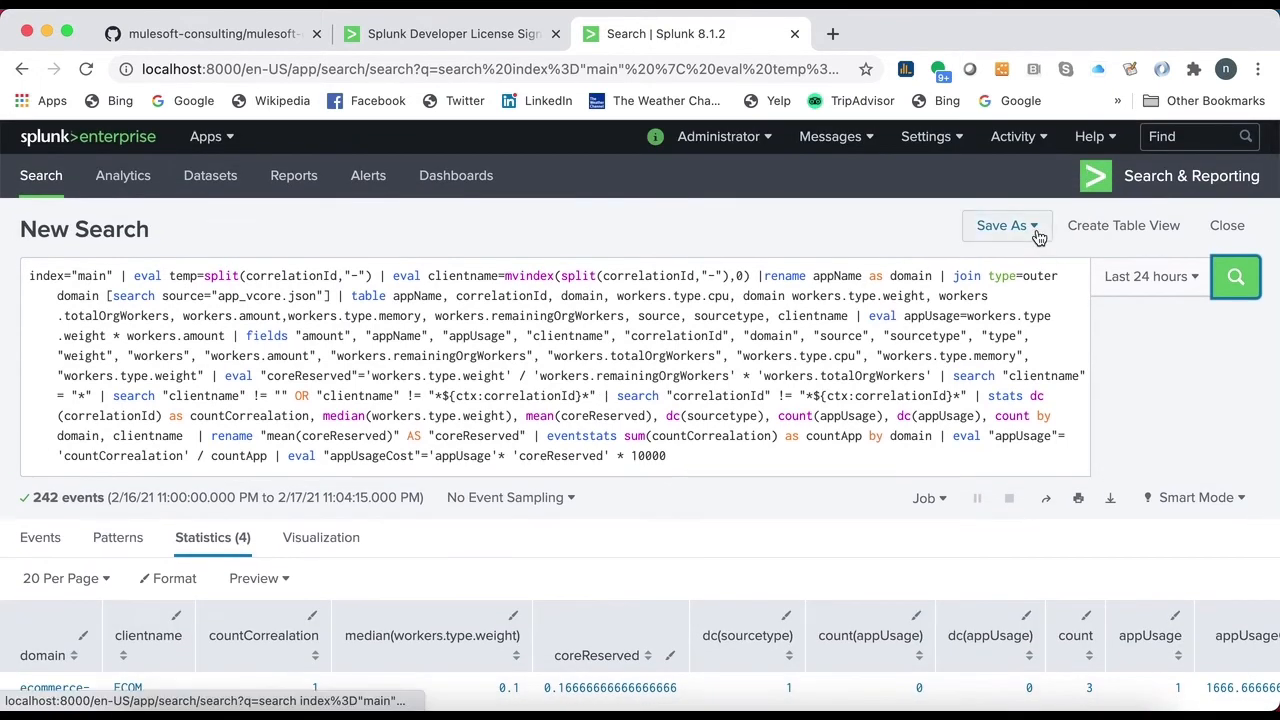
- Create a table view from the chargeback query with all existing fields selected
click(1088, 226)
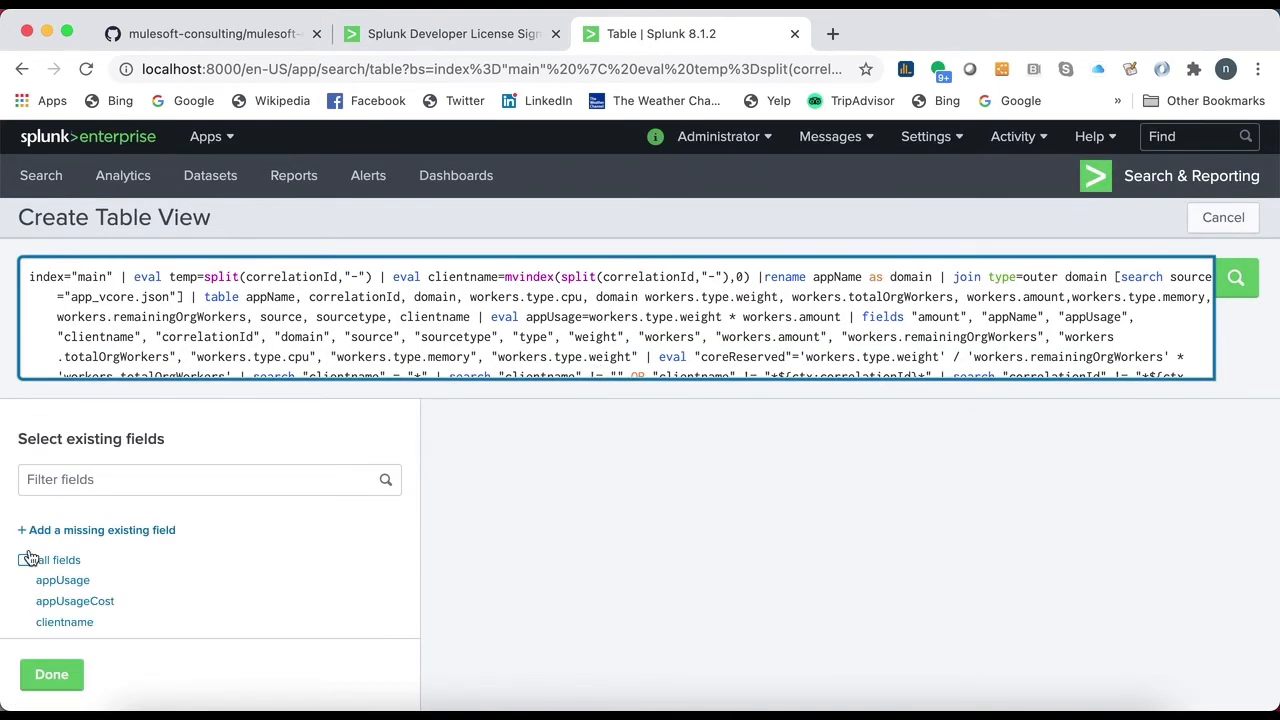
click(26, 560)
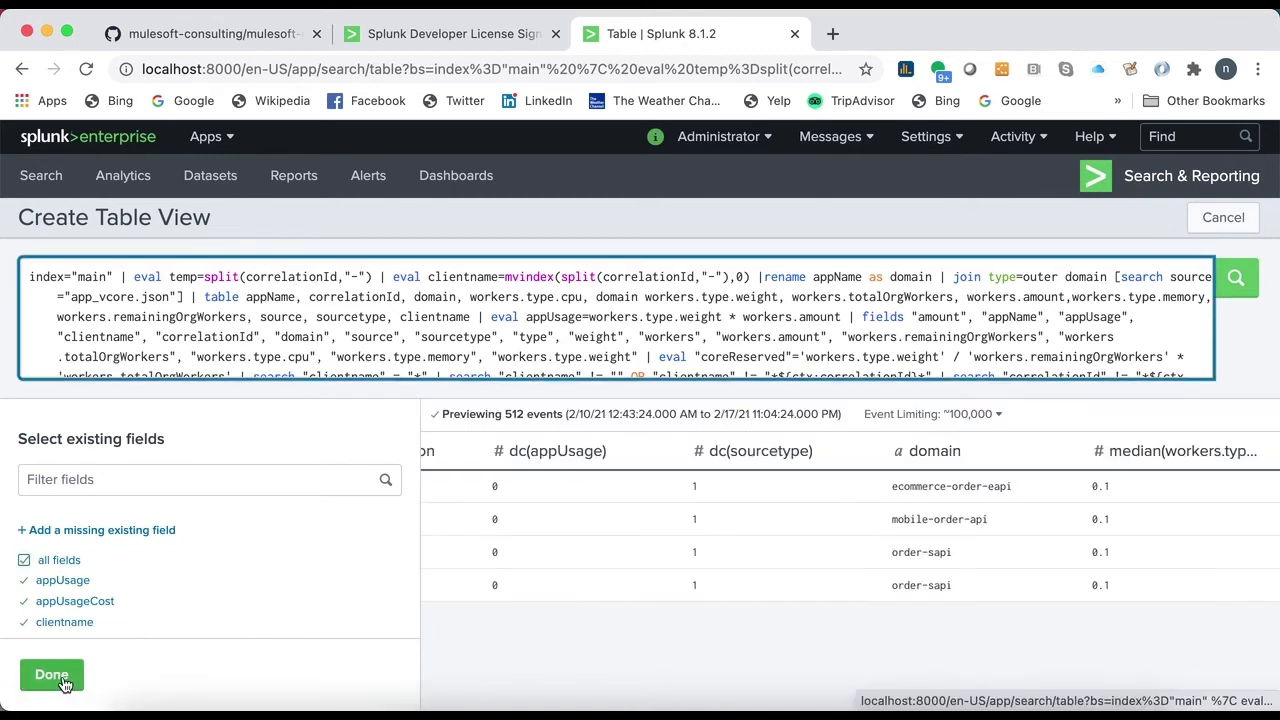
click(52, 675)
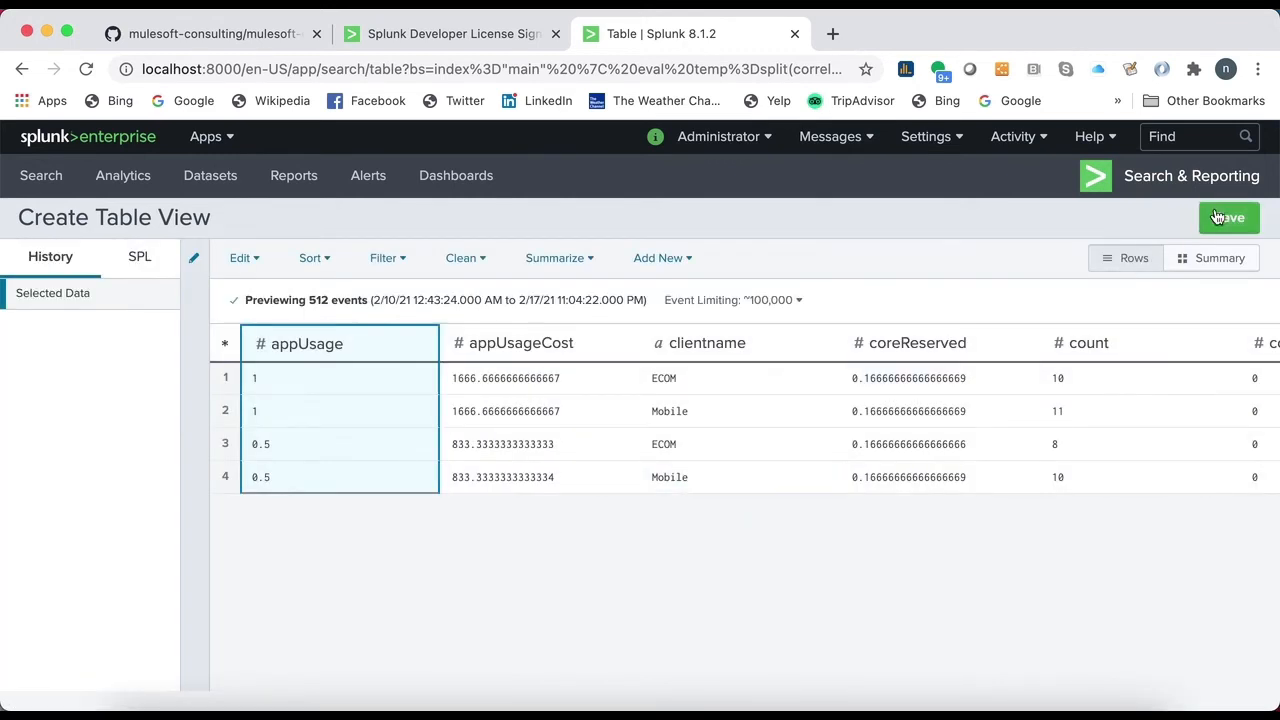
- Start saving the table view with the title ChargebackTableView, but cancel the save
click(1218, 218)
click(687, 253)
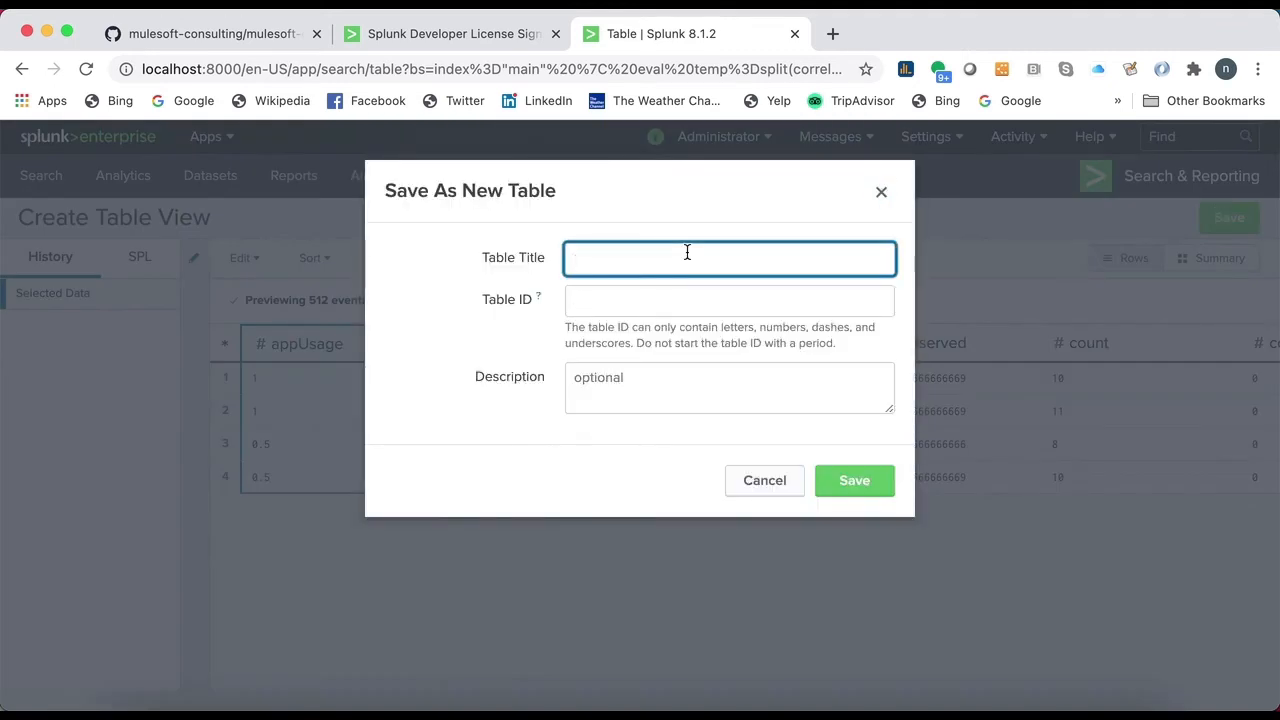
text(Chargeback)
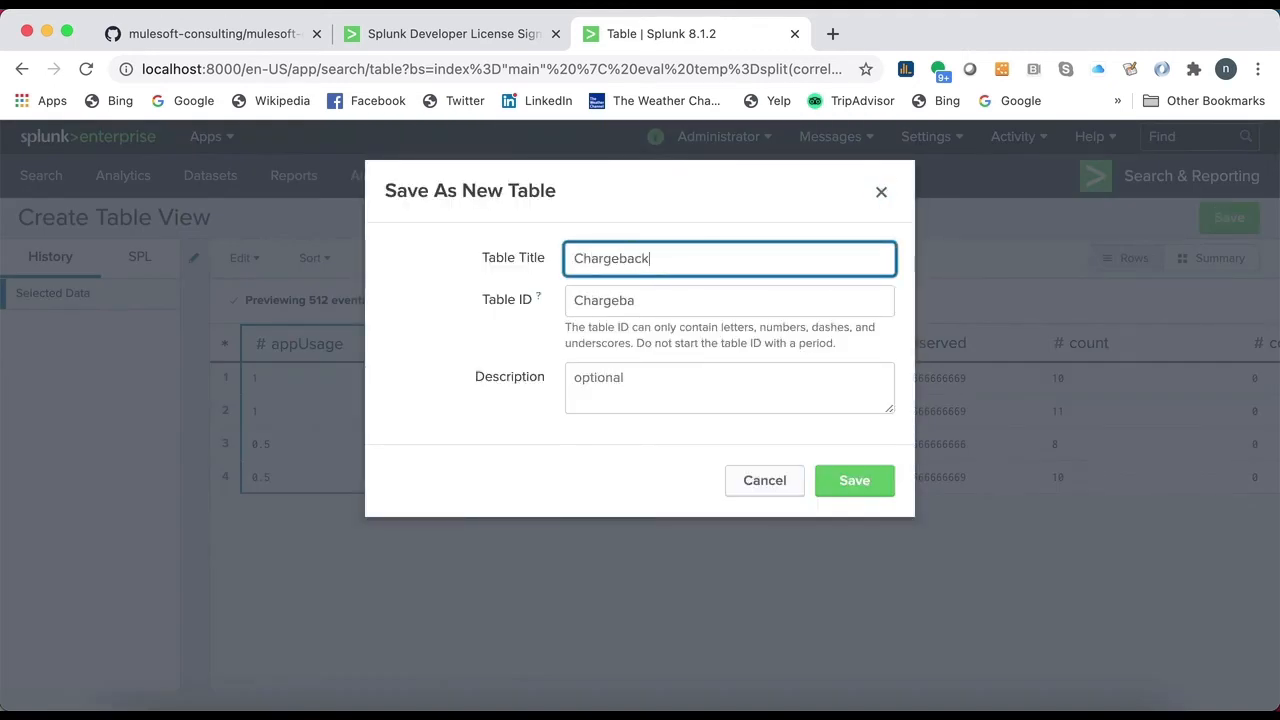
text(TableView)
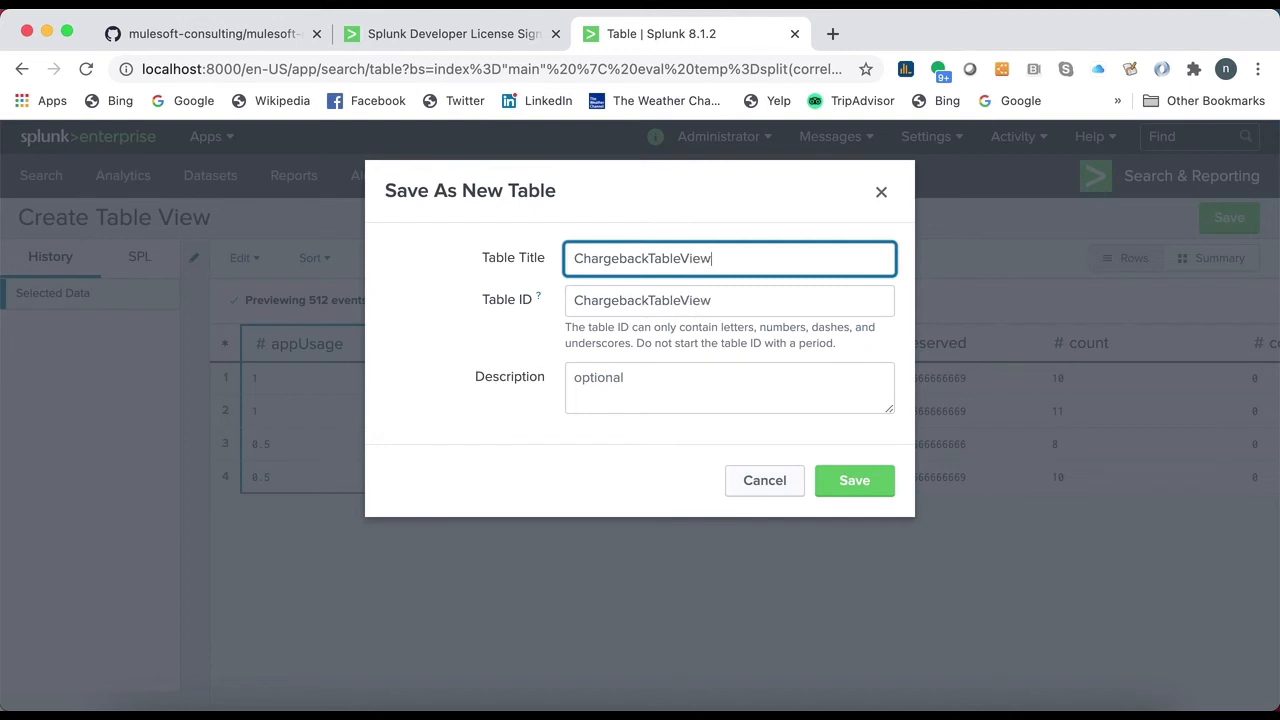
click(764, 488)
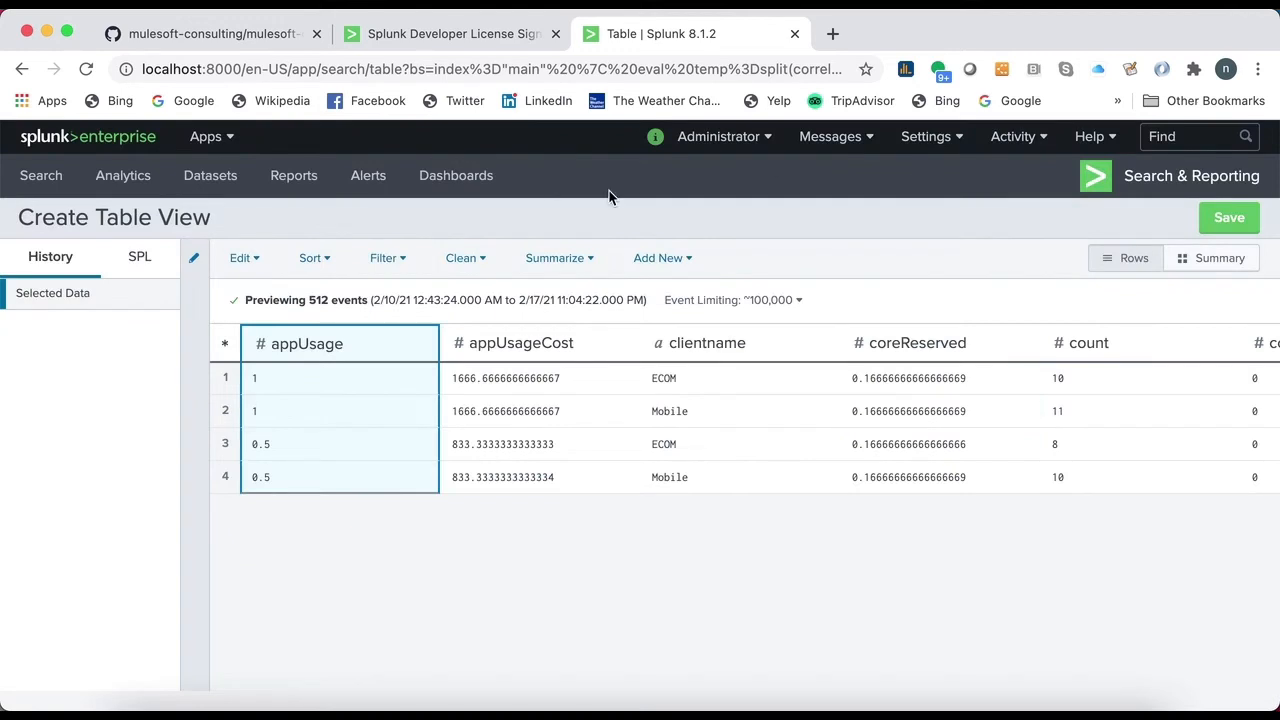
- Create a new private dashboard titled Chargeback Demo Dashboard1
click(422, 190)
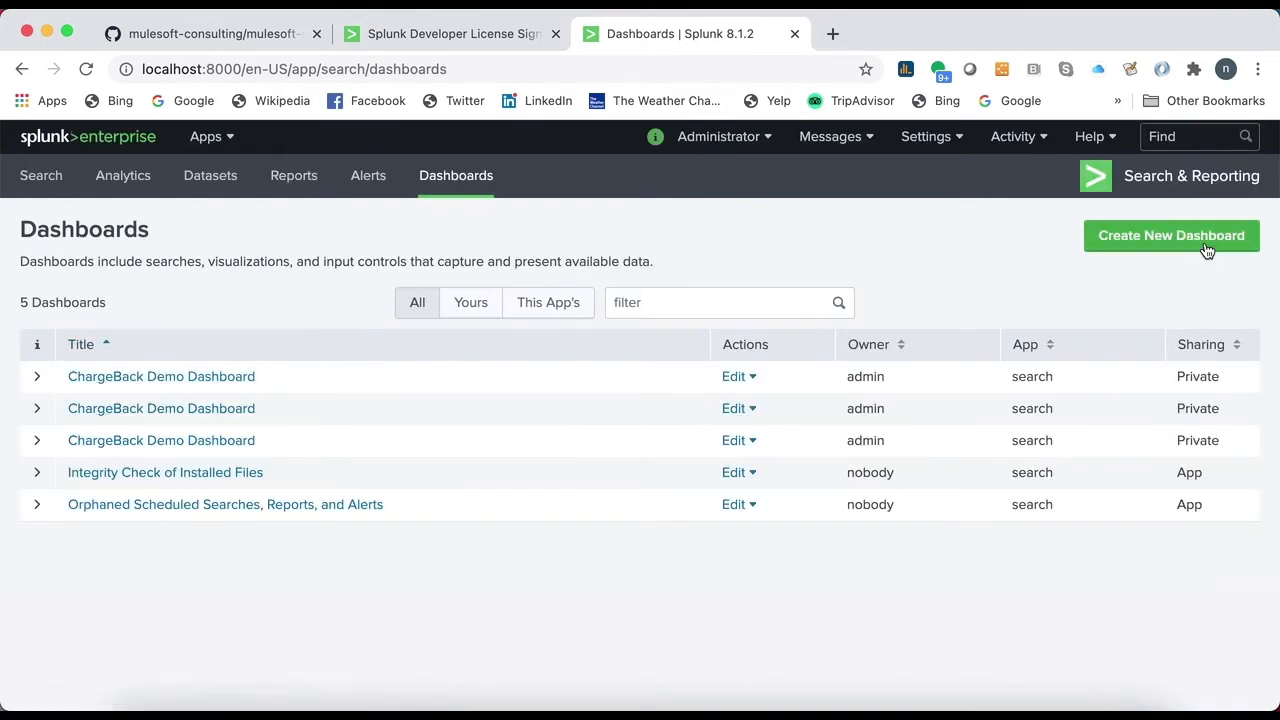
click(1135, 245)
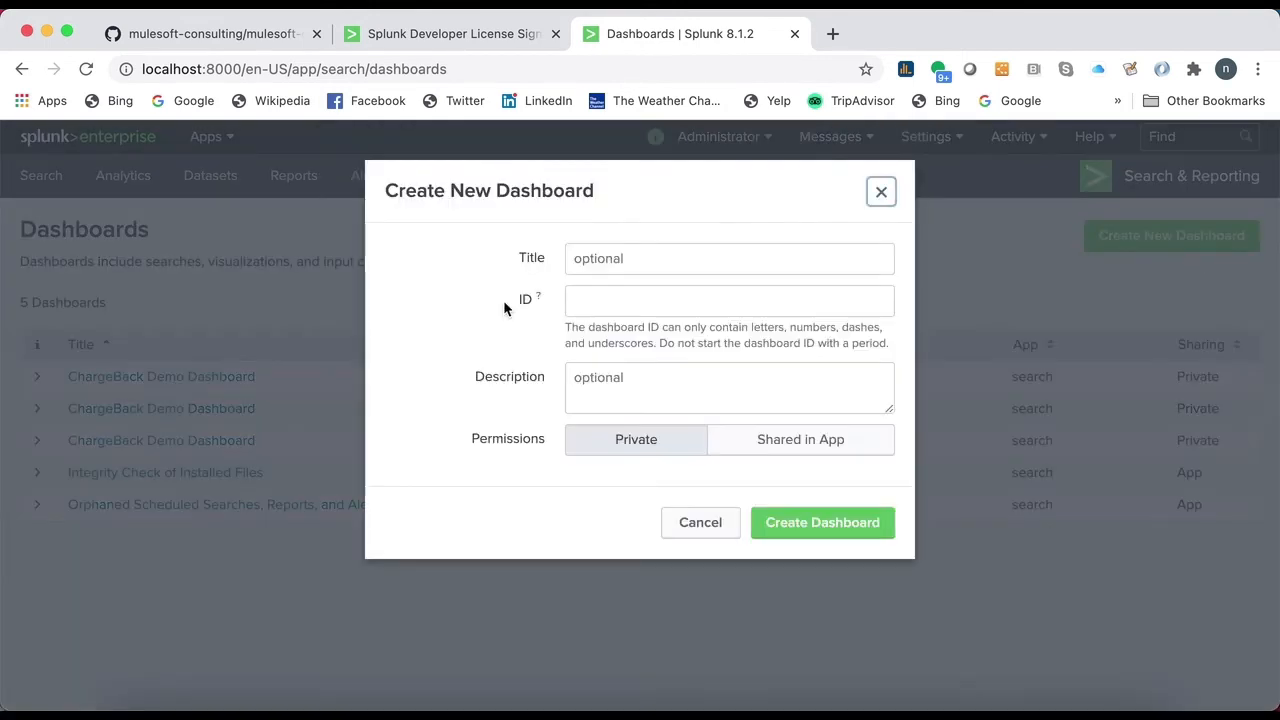
click(768, 254)
text(Ch)
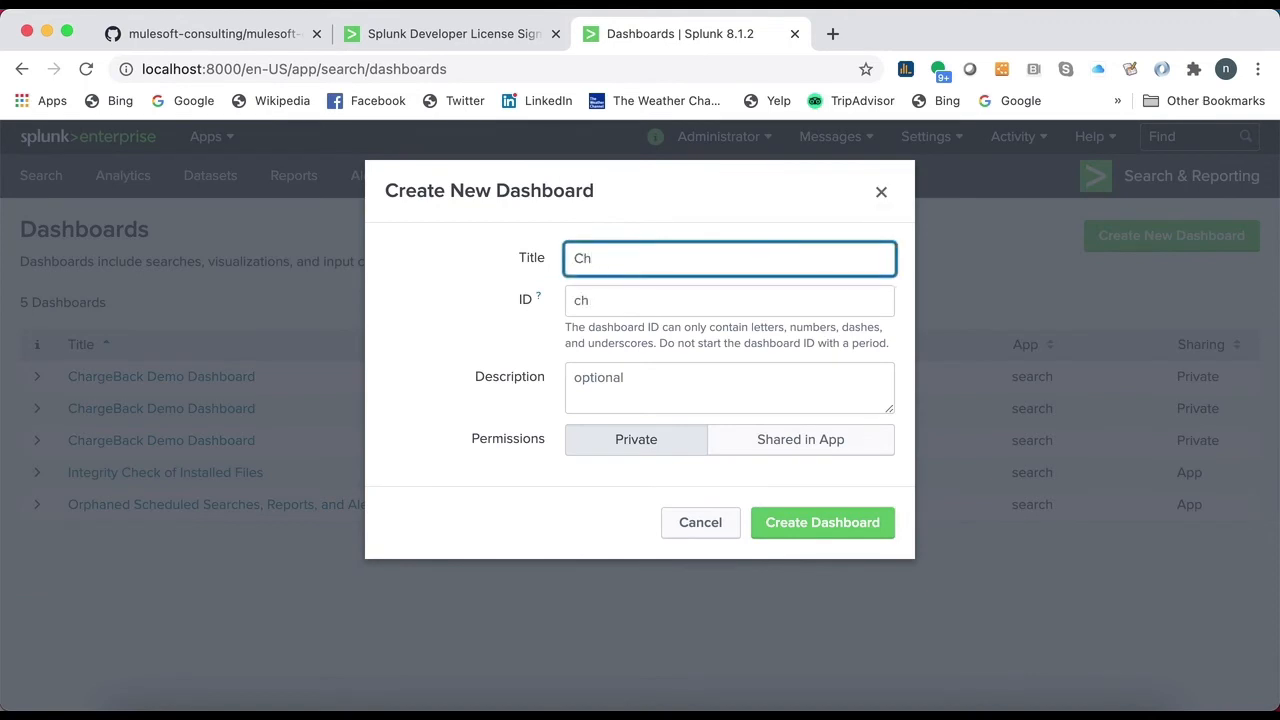
text(argeback )
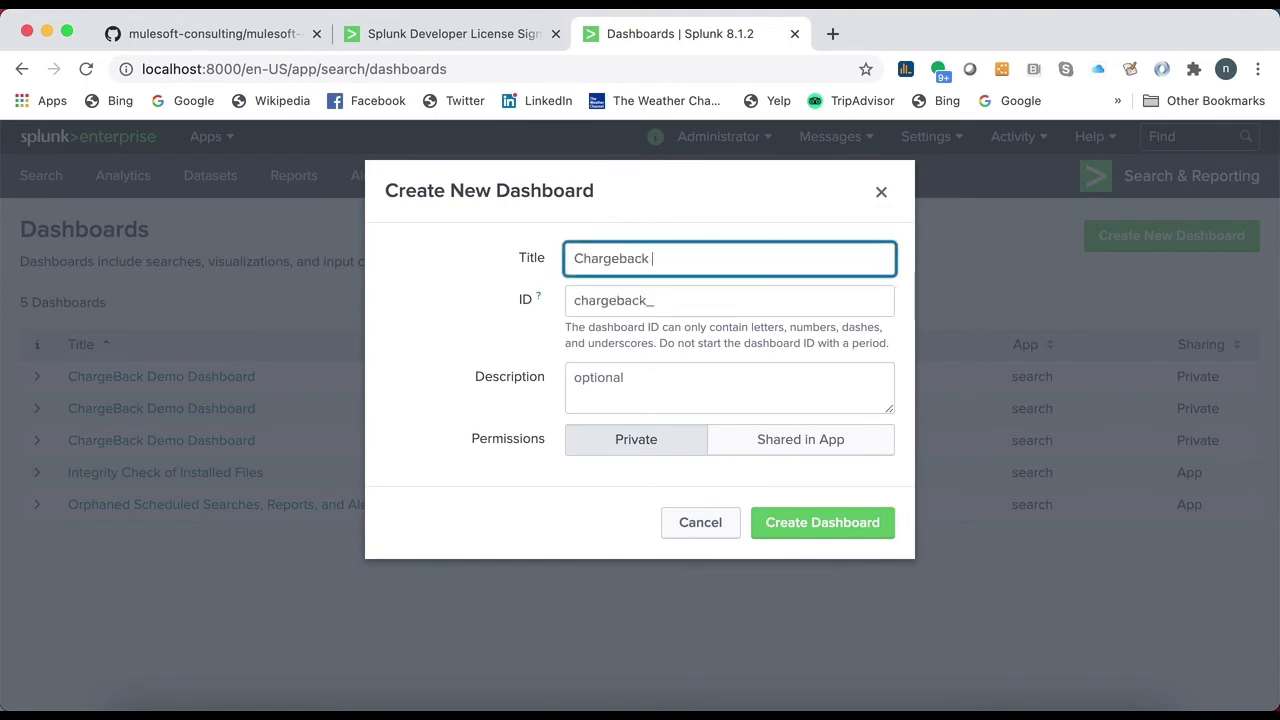
text(Deo)
text(o Dashoard)
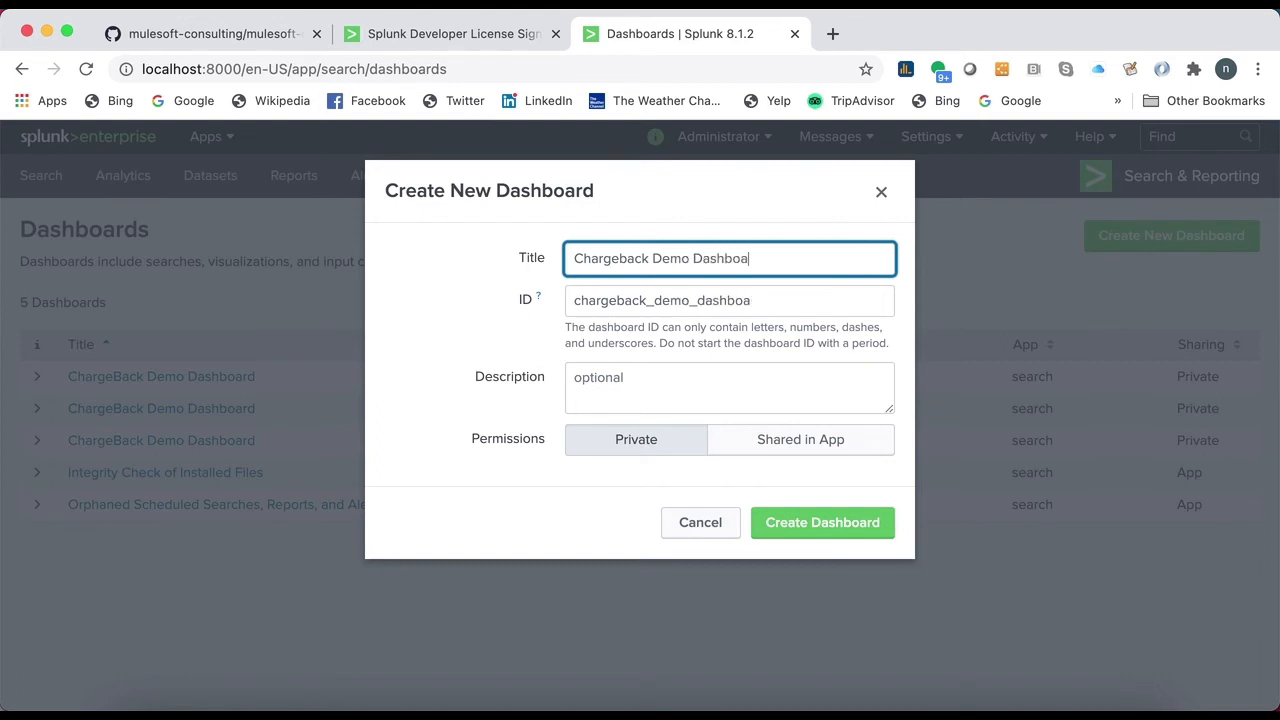
click(846, 523)
click(784, 319)
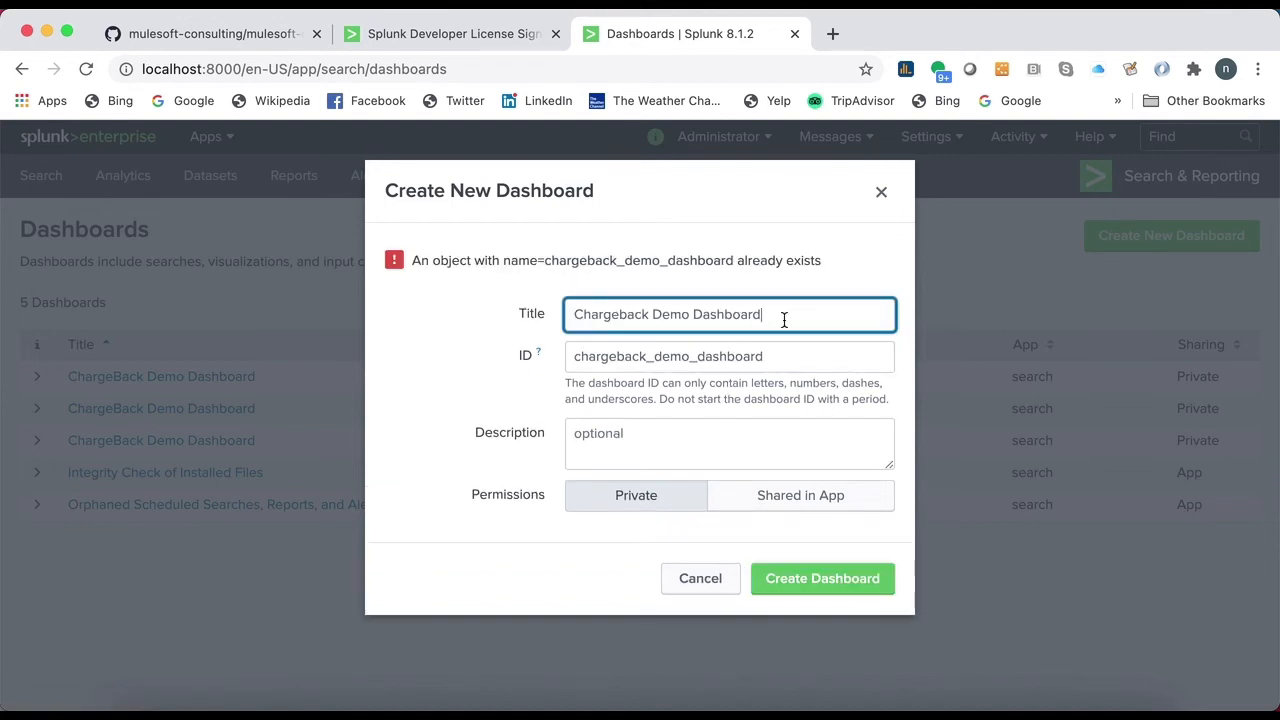
click(823, 584)
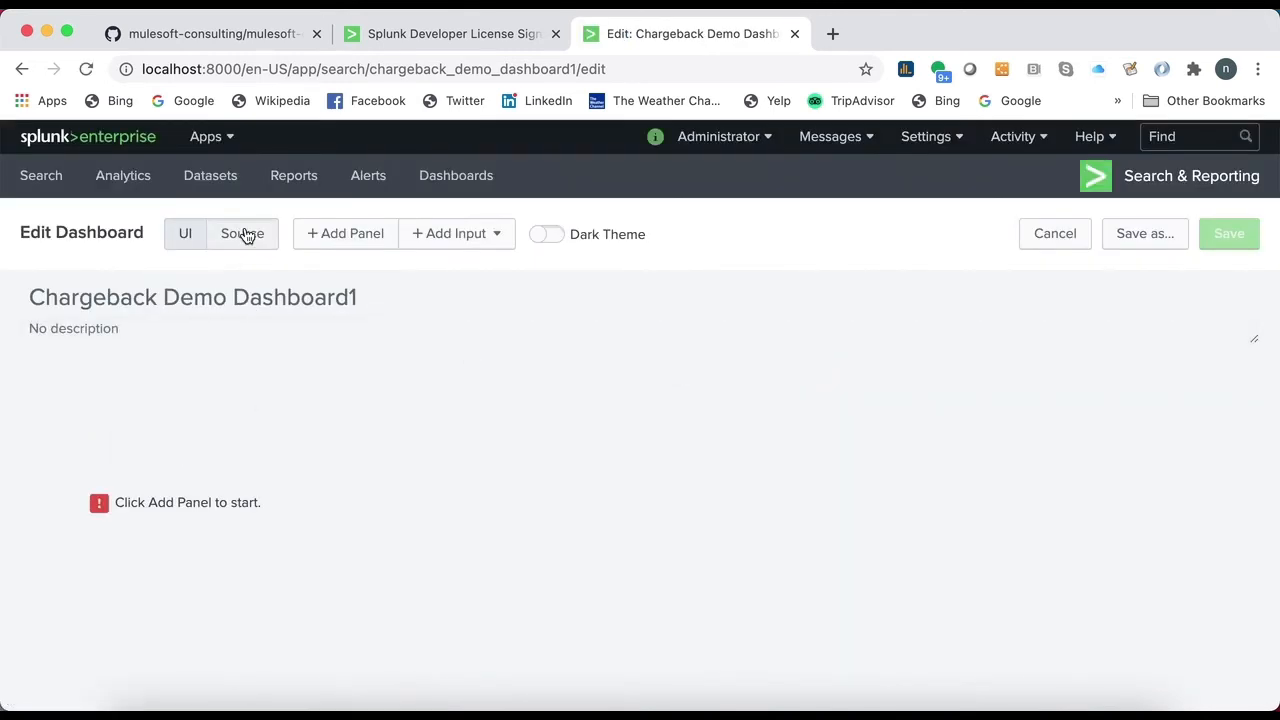
- Replace the dashboard's source with the XML from ChargeBackDemoDashboard.xml in the config folder, and cancel saving it as a copy
click(243, 233)
triple_click(371, 368)
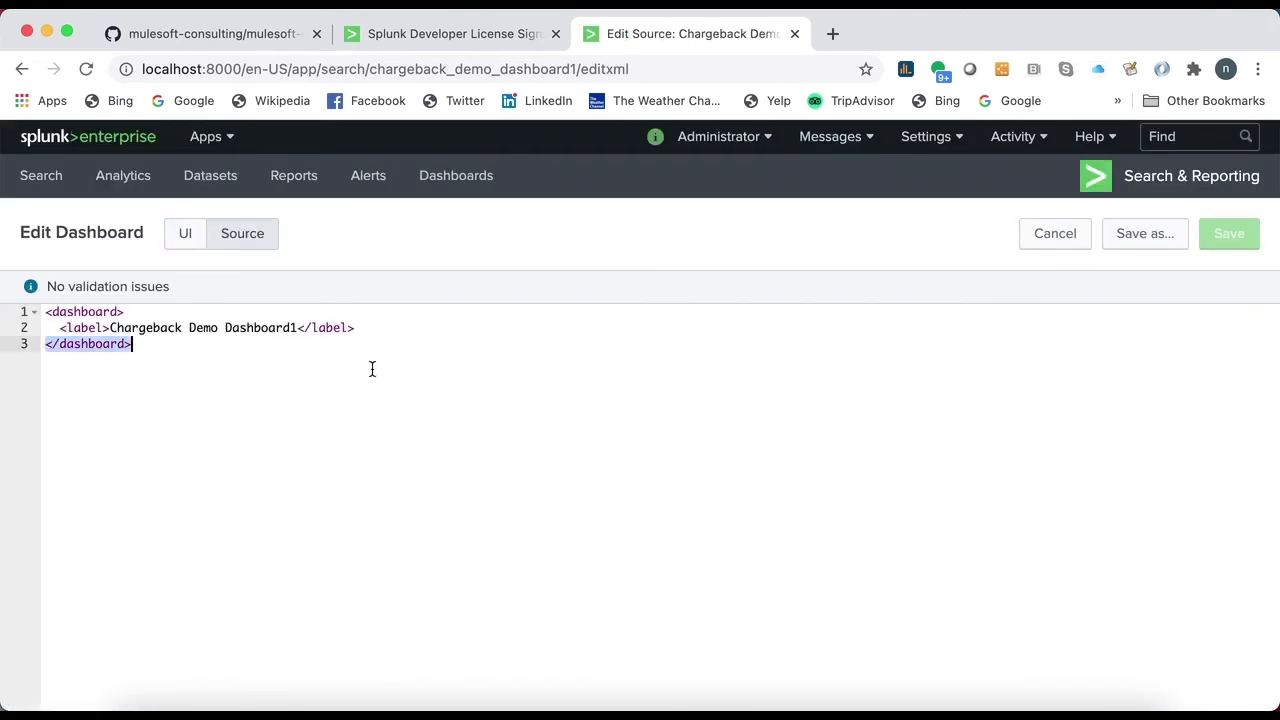
drag(237, 394, 45, 311)
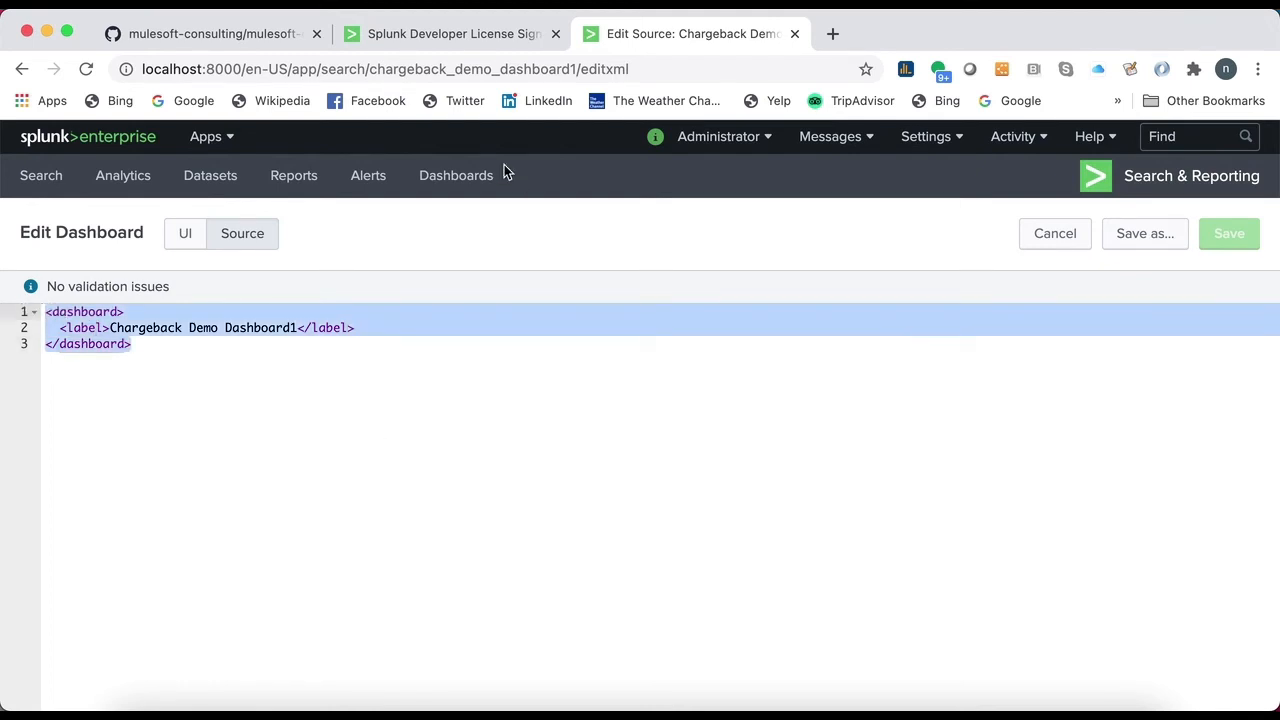
click(138, 706)
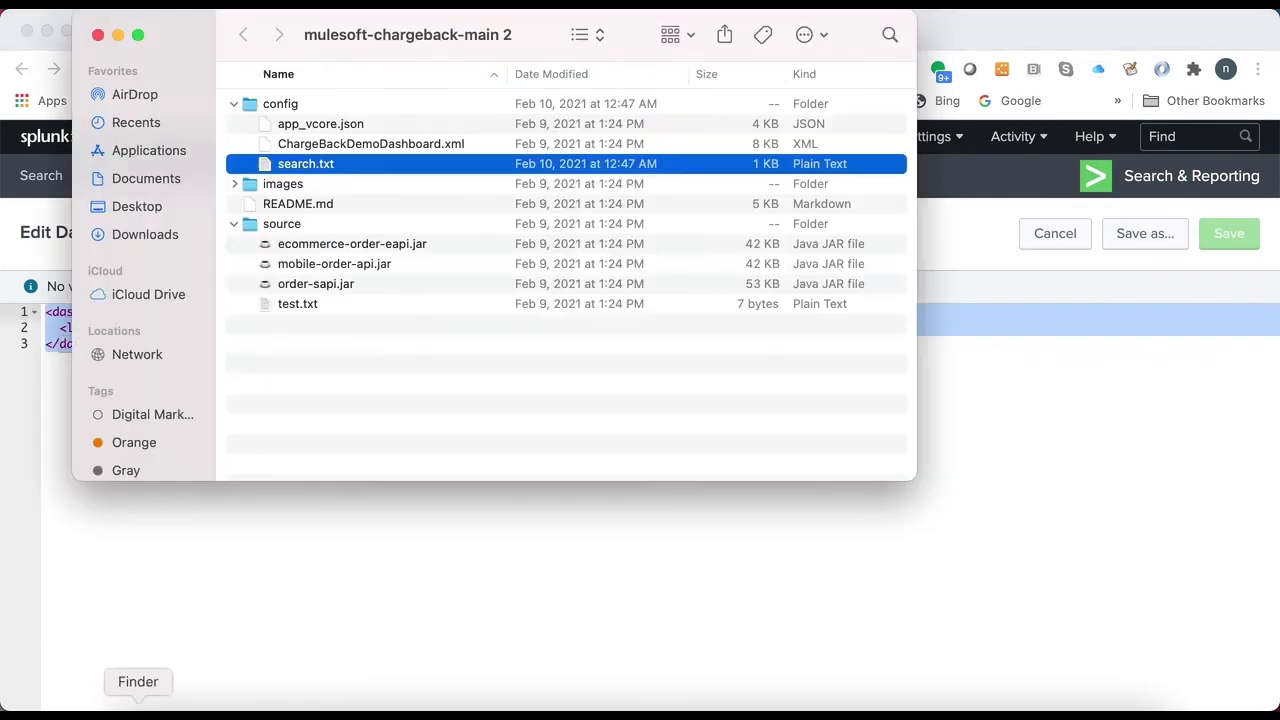
click(352, 145)
double_click(352, 145)
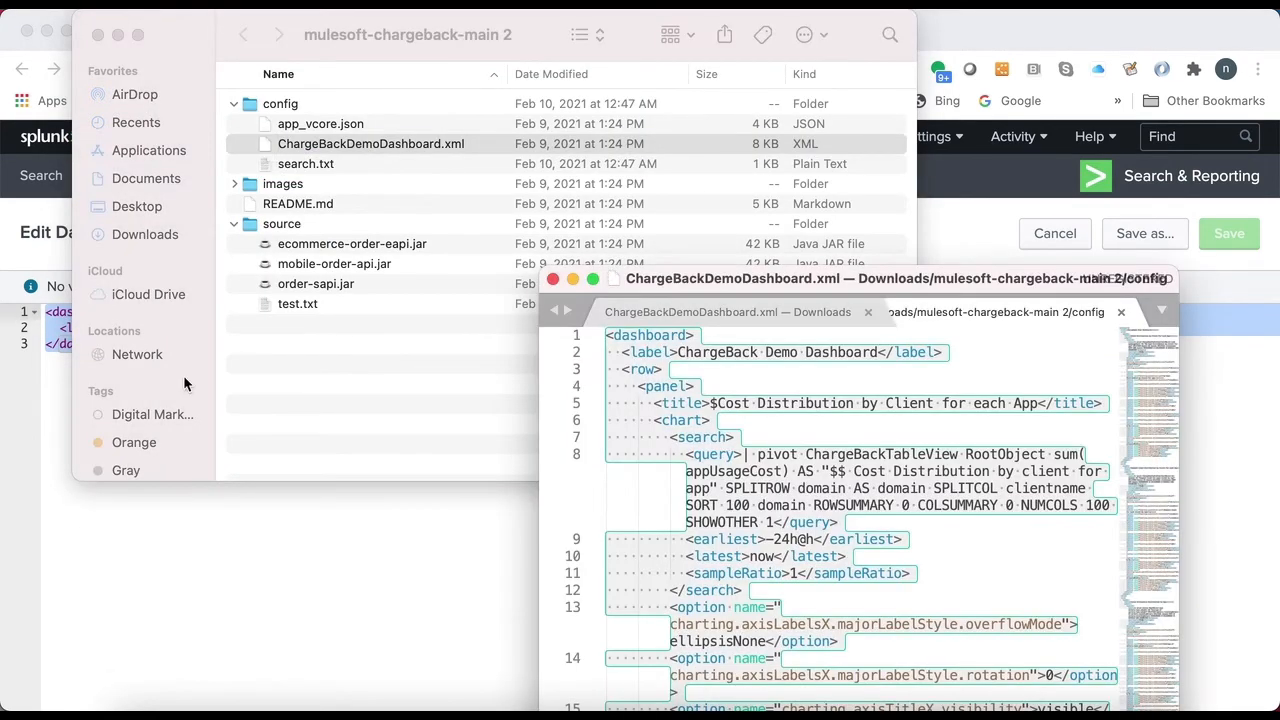
click(217, 510)
click(216, 505)
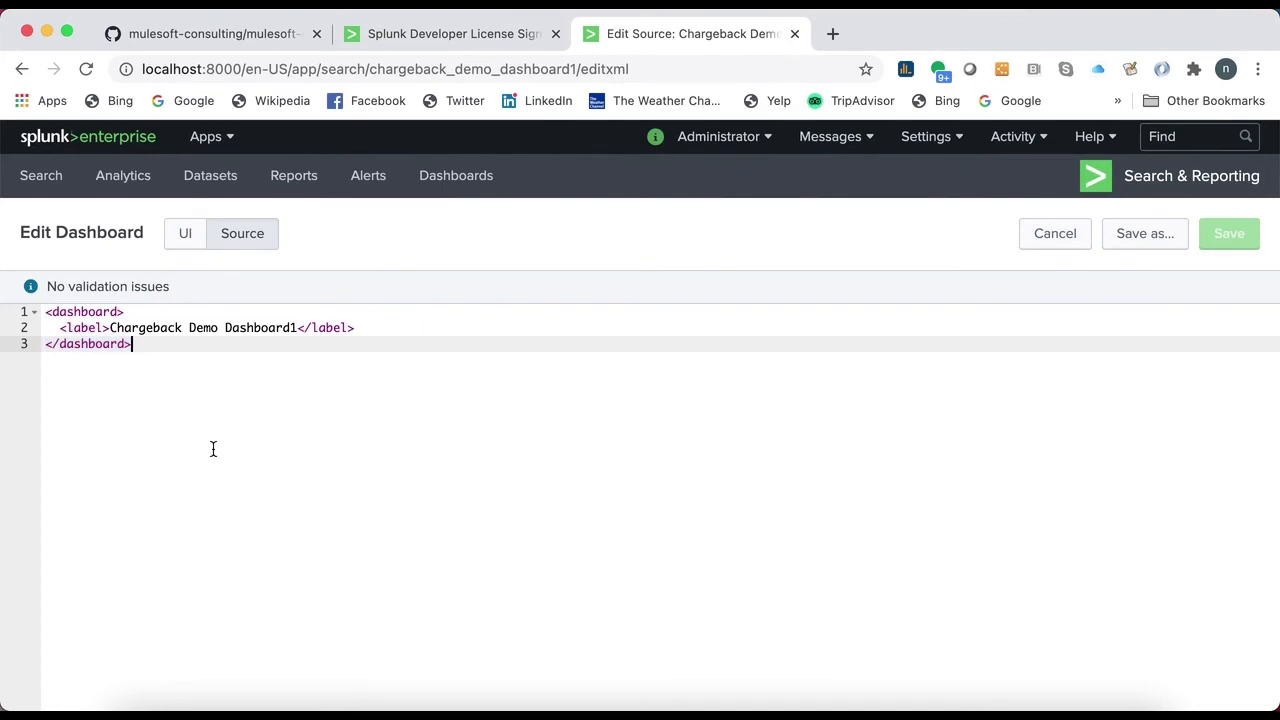
drag(211, 449, 22, 311)
key(ctrl+v)
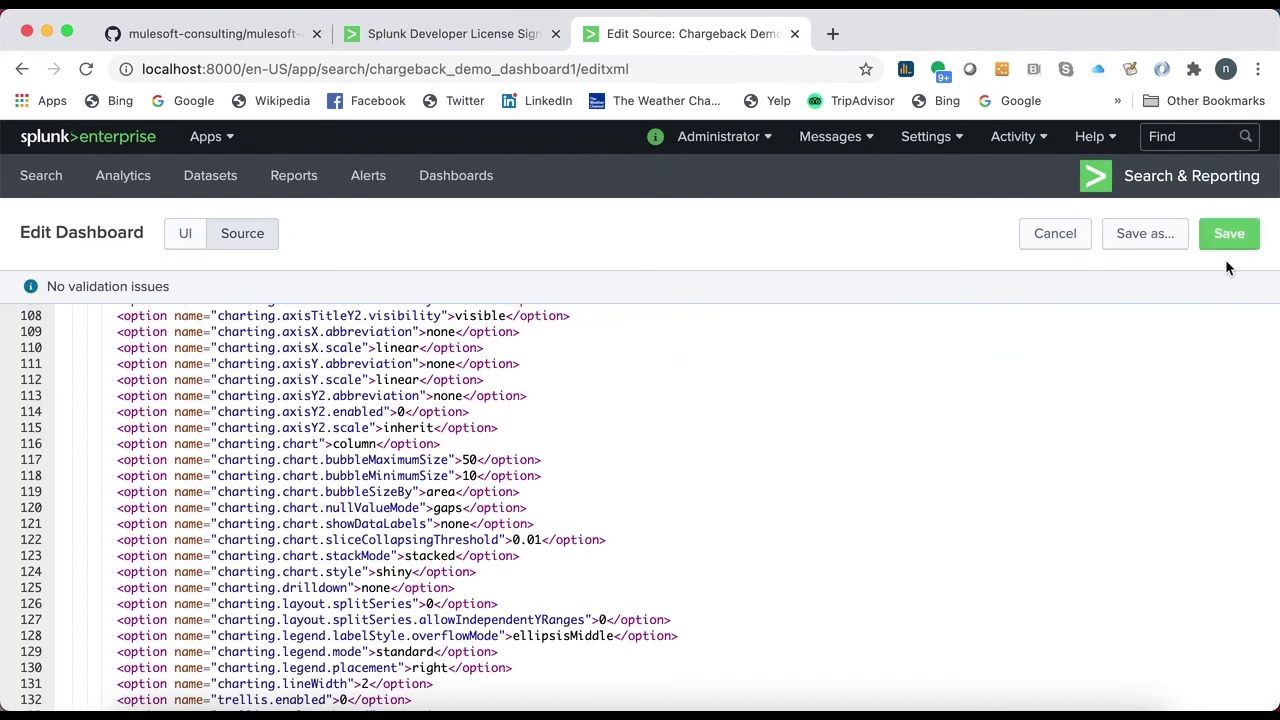
click(1145, 240)
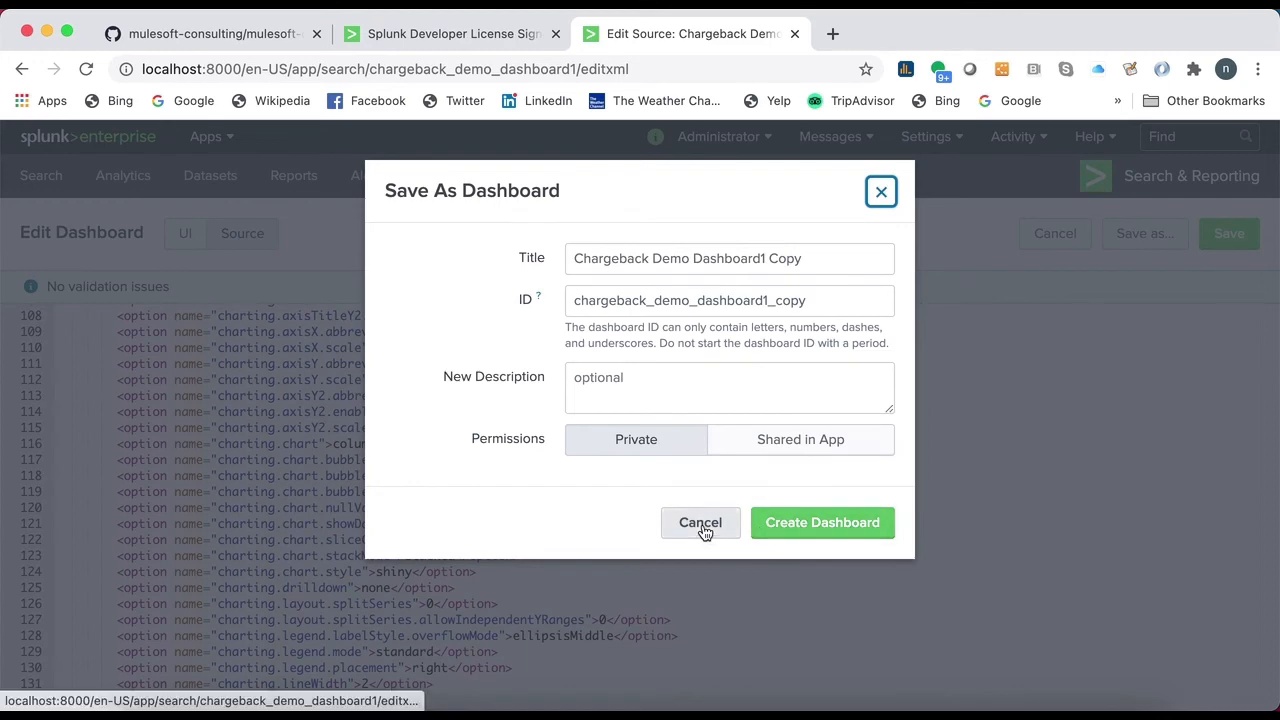
click(700, 525)
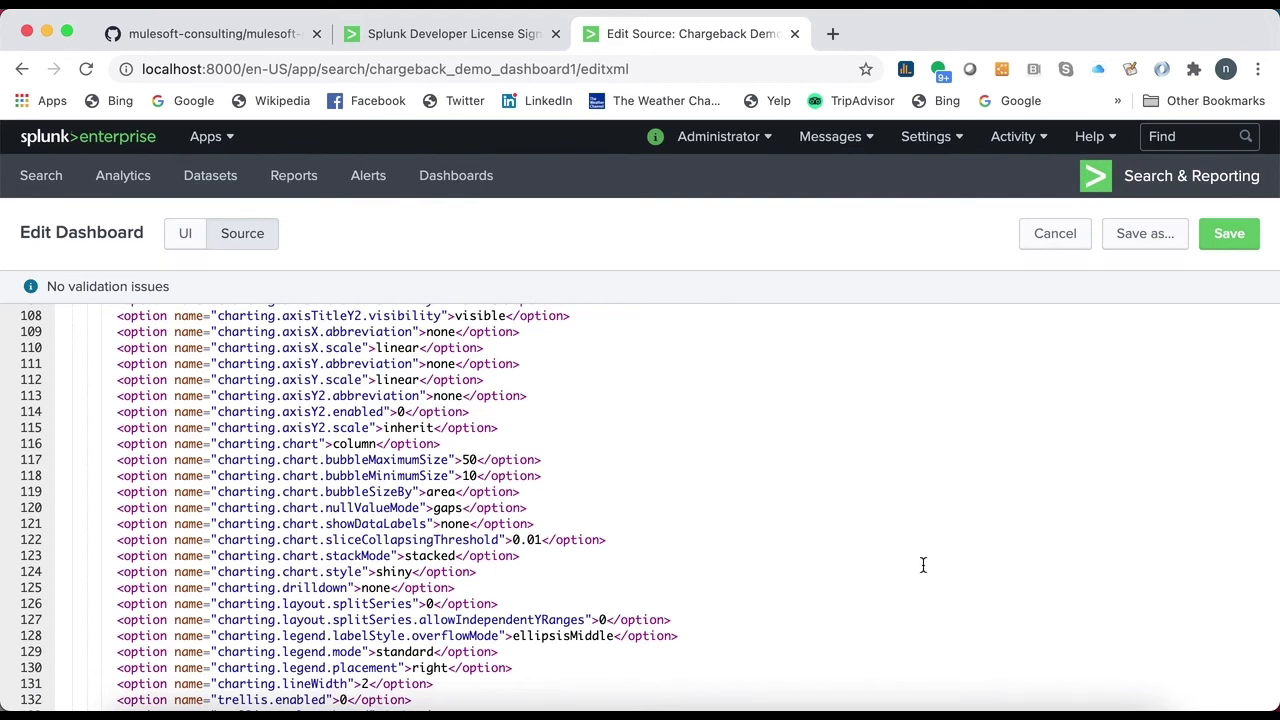
- Switch to Postman and examine the URL and X-Correlation-Id header of Mobile Api Get Request 1 and Ecom Api Get Request 1
click(835, 712)
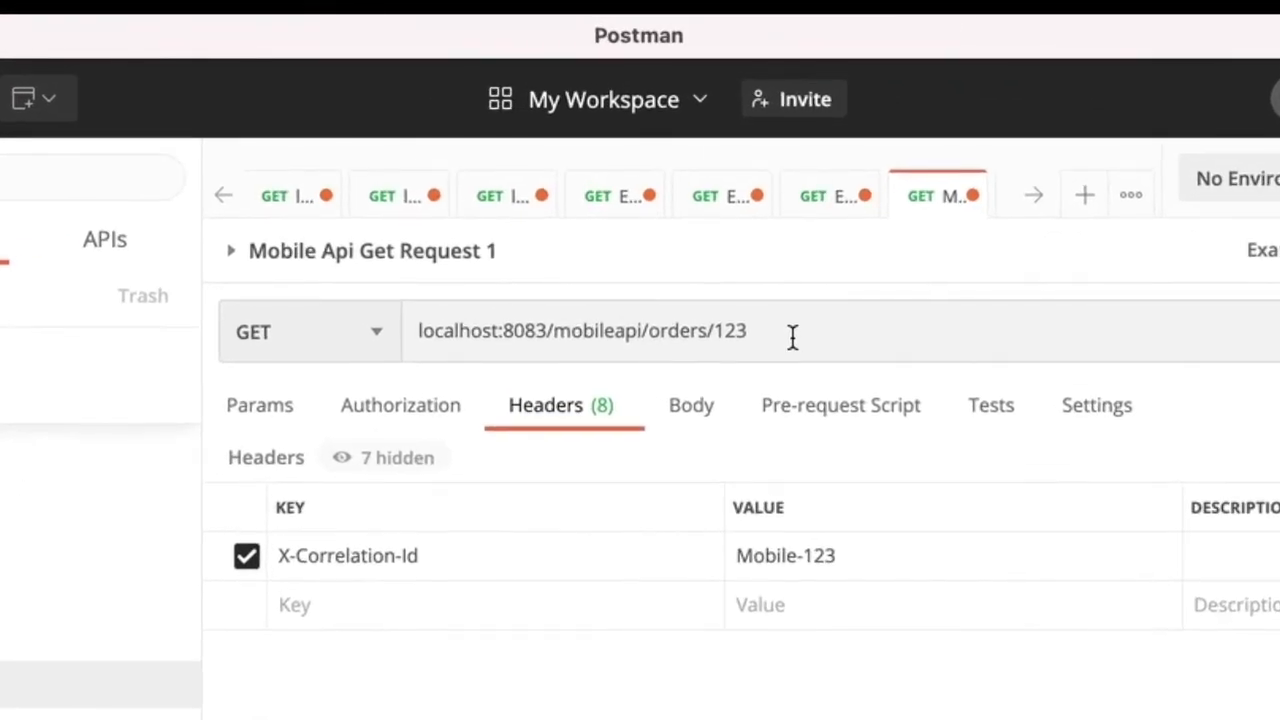
triple_click(792, 337)
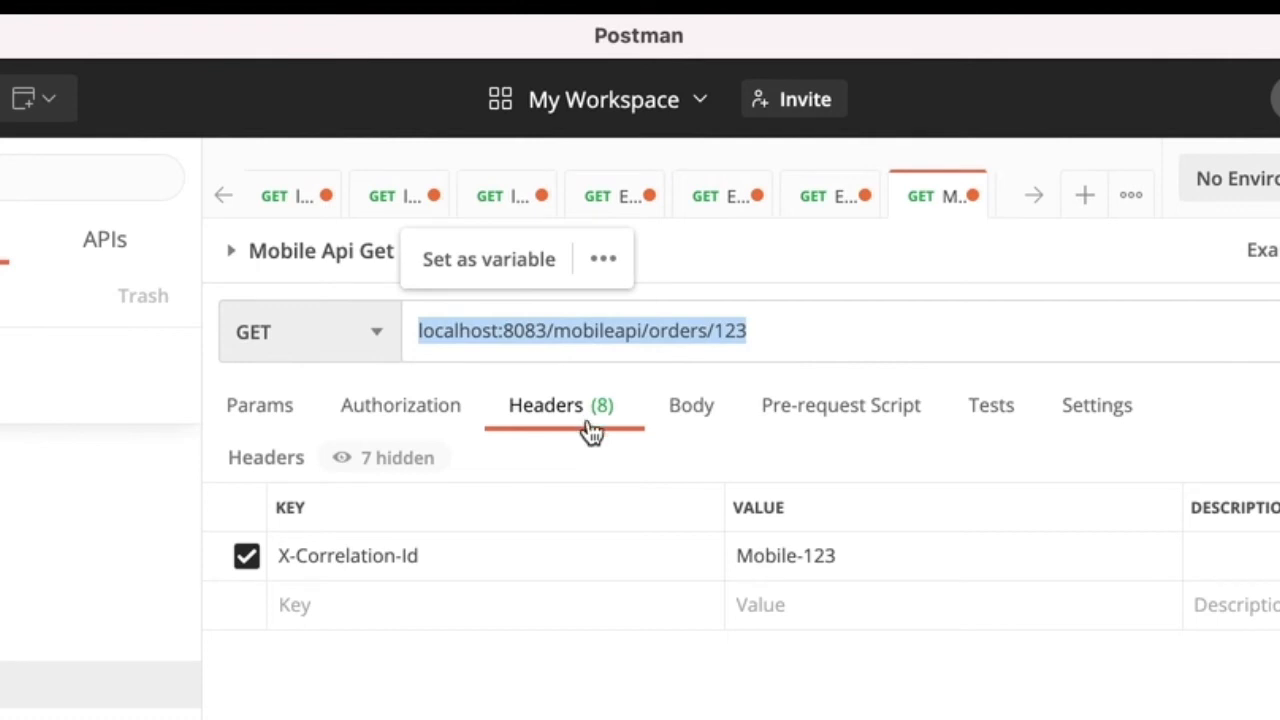
click(523, 557)
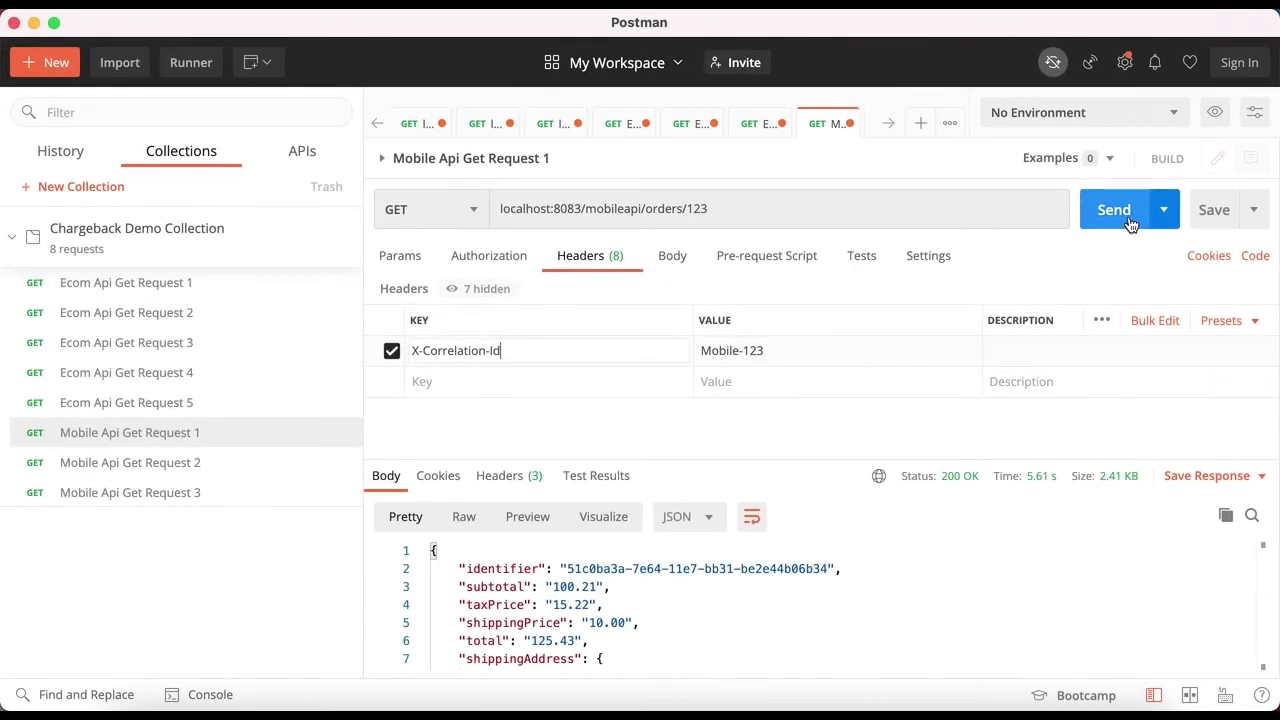
click(208, 300)
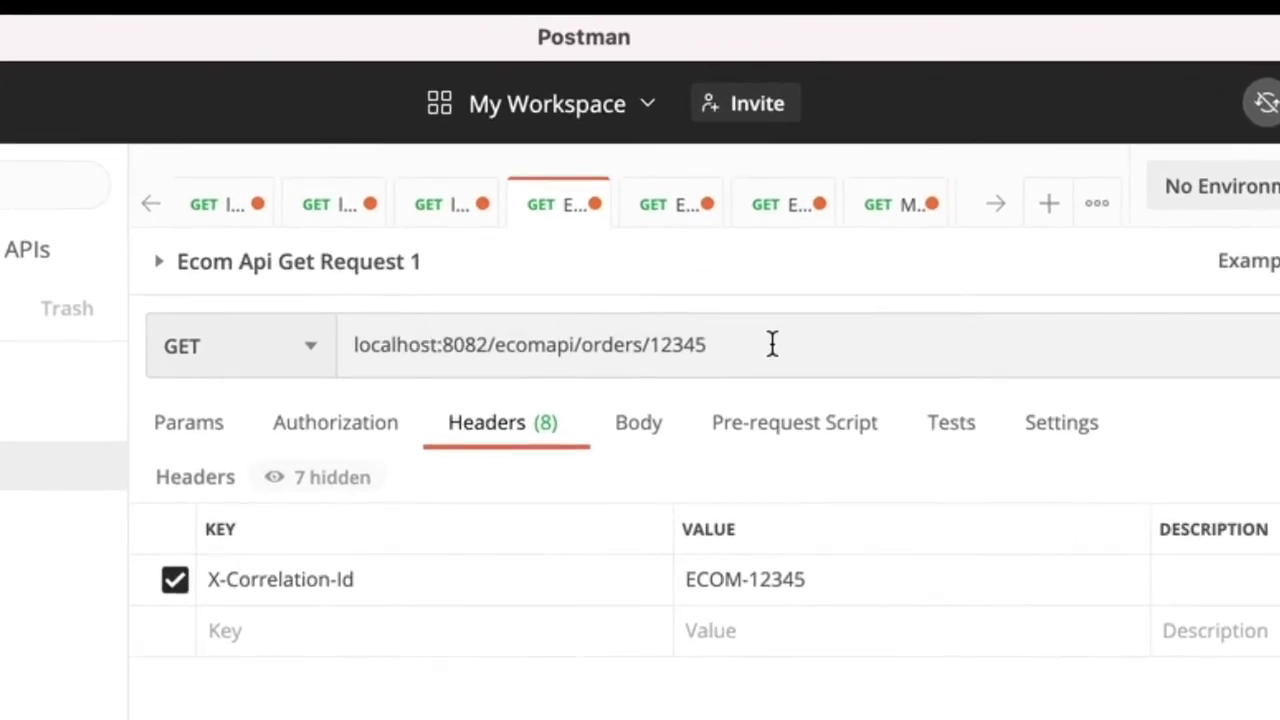
triple_click(772, 344)
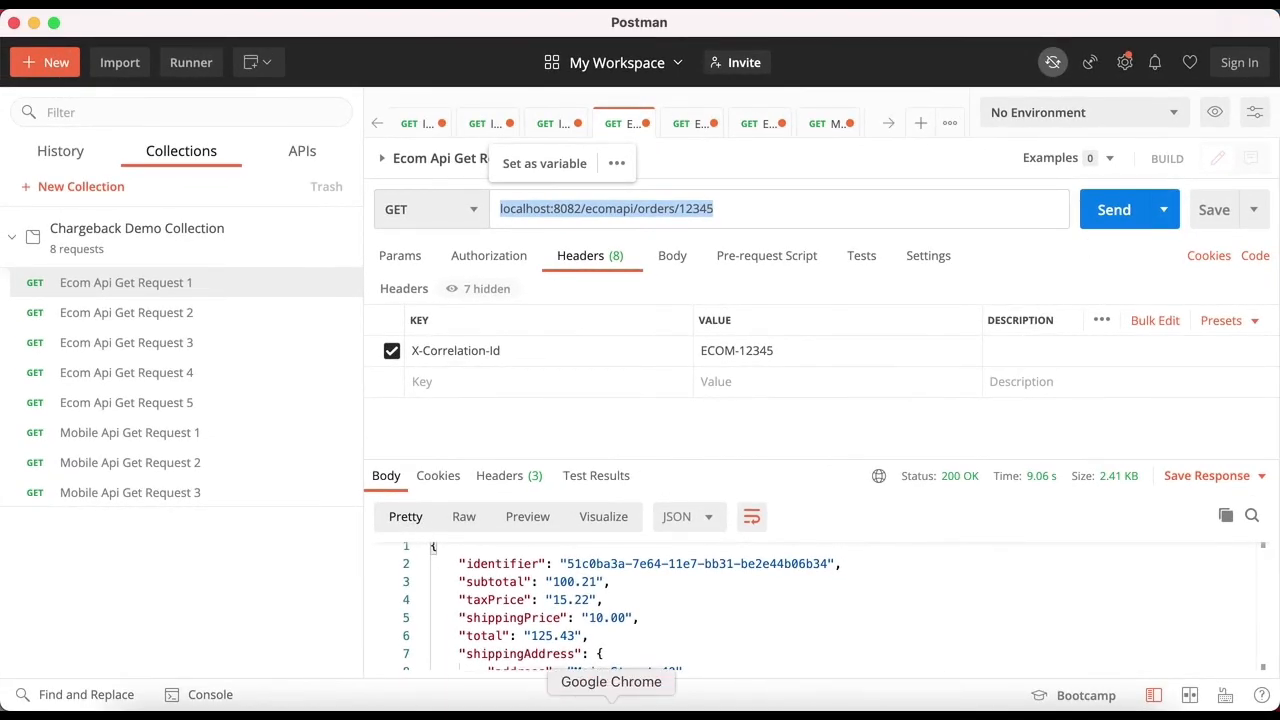
- Return to Splunk in Chrome, leave the source editor without saving, and open the first ChargeBack Demo Dashboard in the list
click(611, 712)
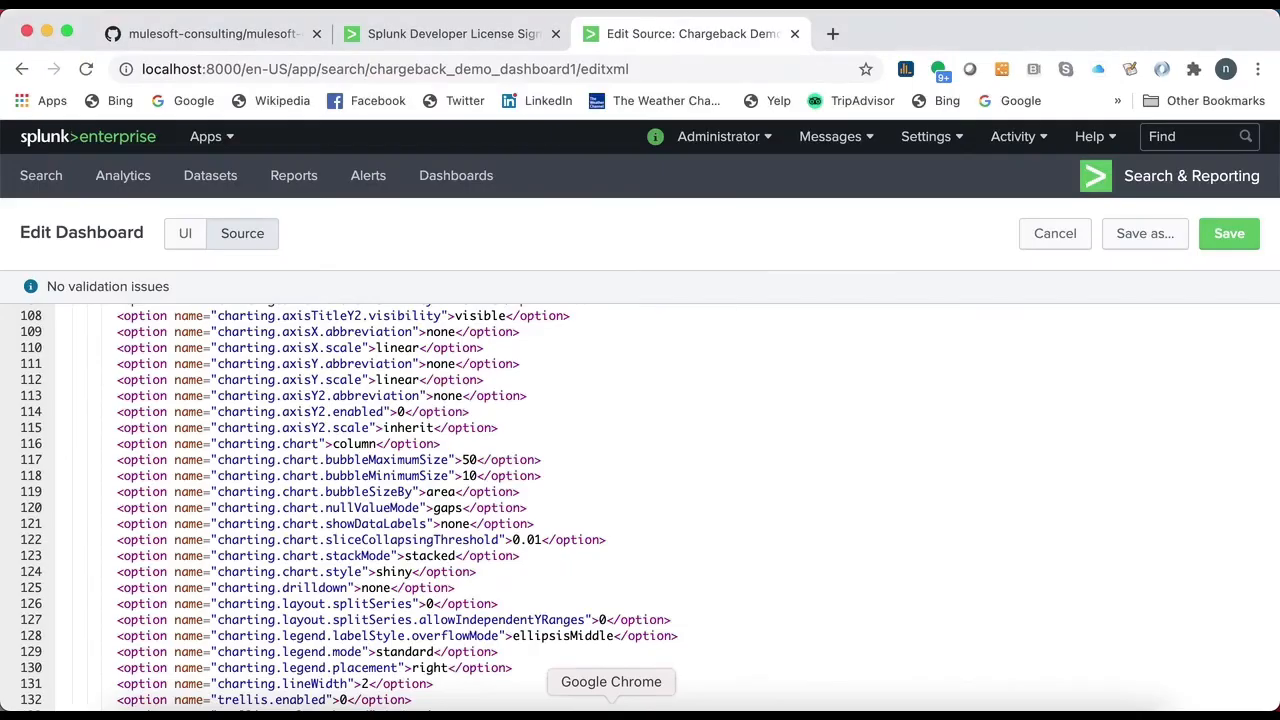
click(455, 196)
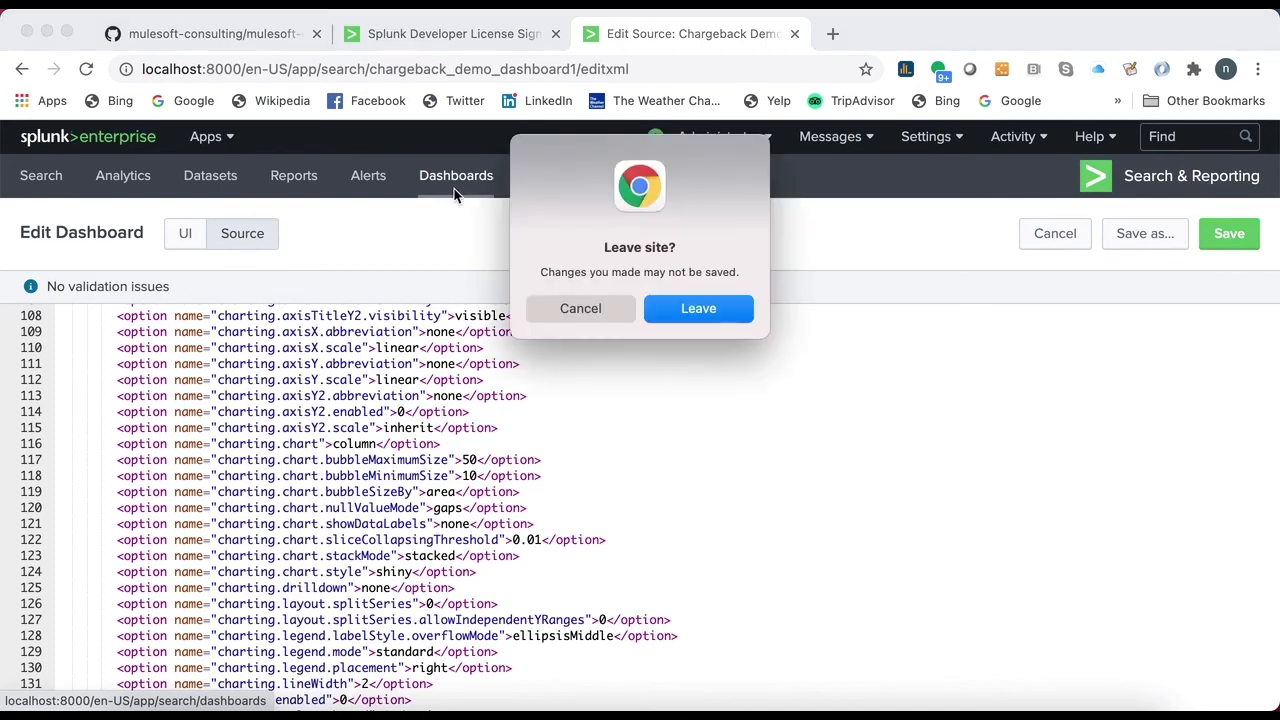
click(690, 310)
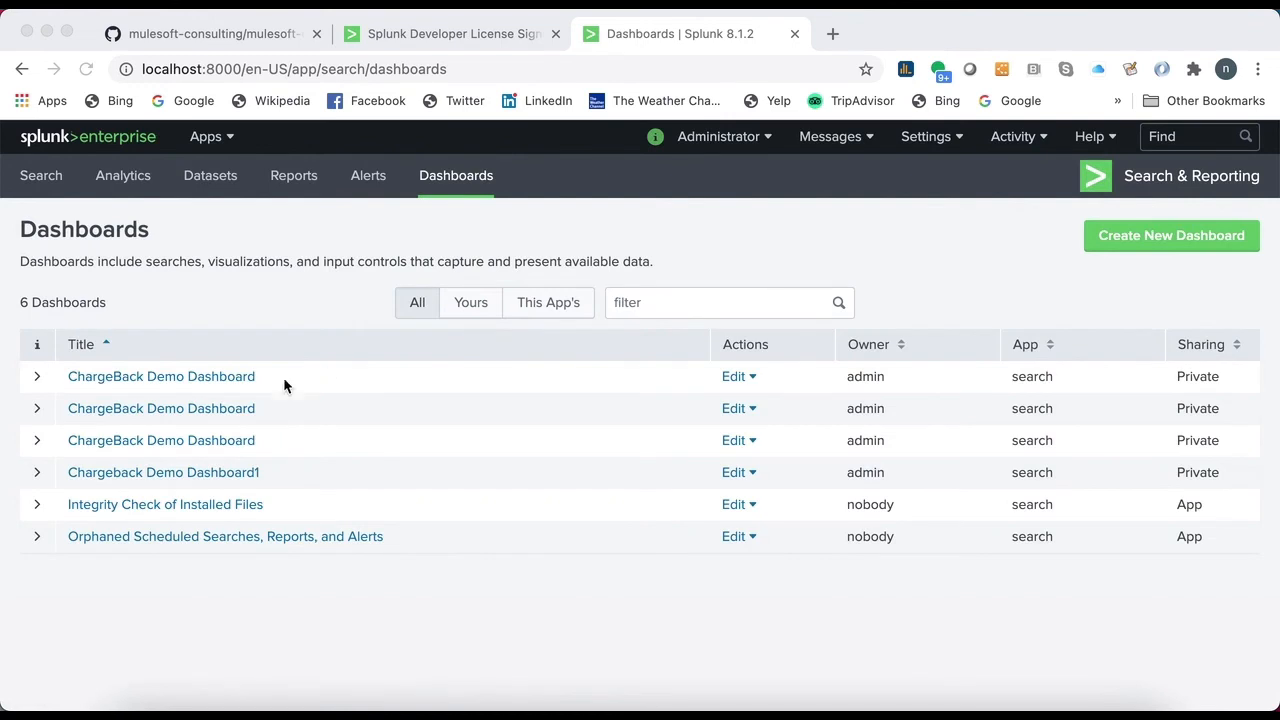
click(216, 378)
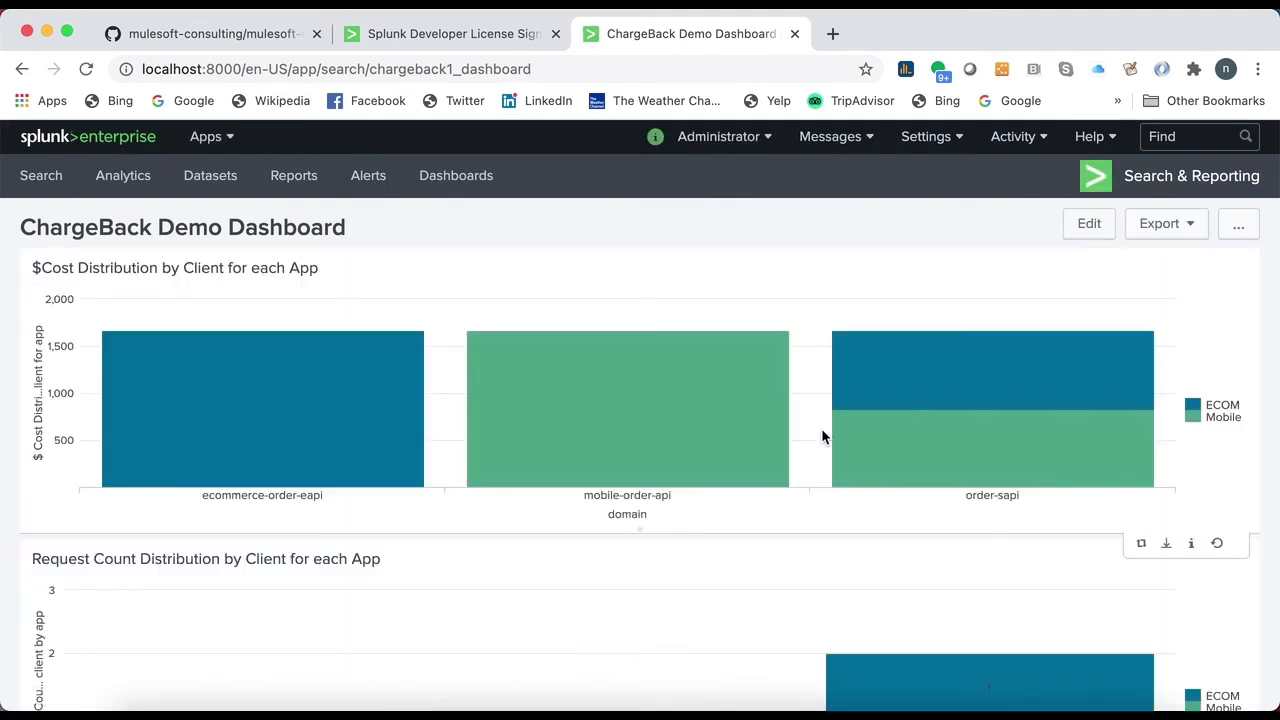
- Examine the cost distribution by client for ecommerce-order-eapi, mobile-order-api and order-sapi
scroll(822, 432, down, 1)
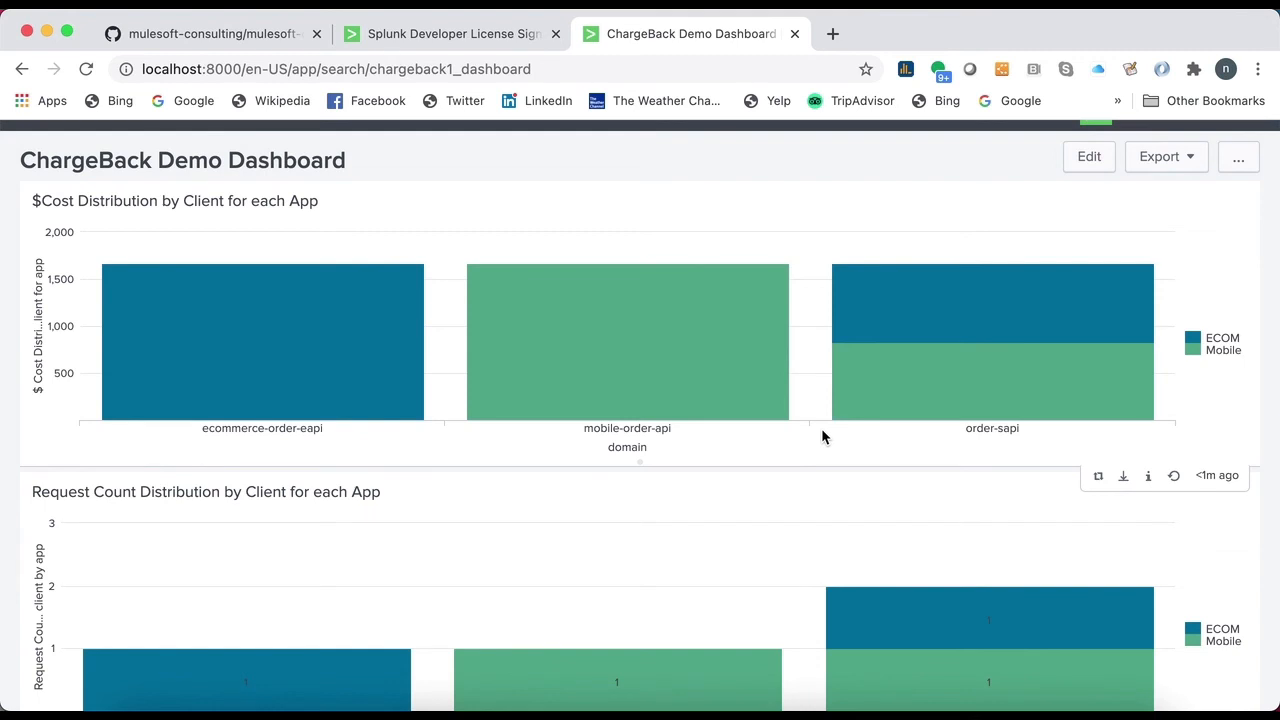
mouse_move(197, 373)
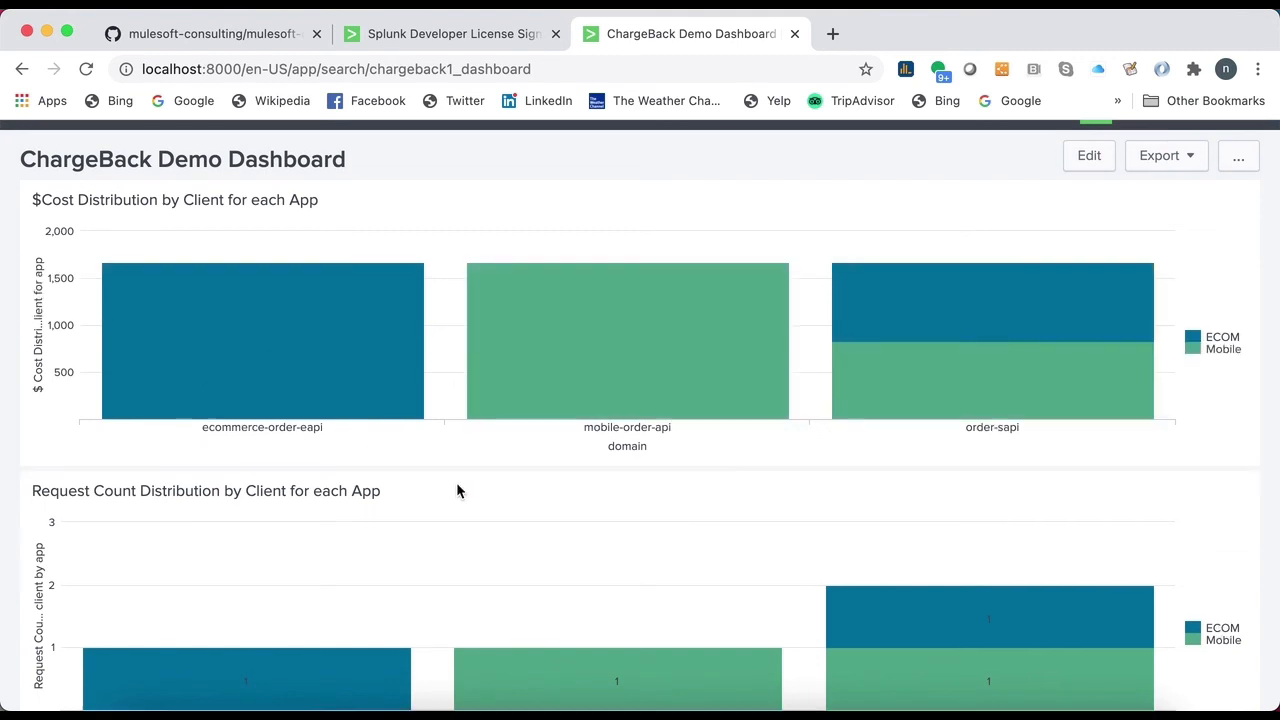
scroll(456, 482, down, 1)
mouse_move(269, 342)
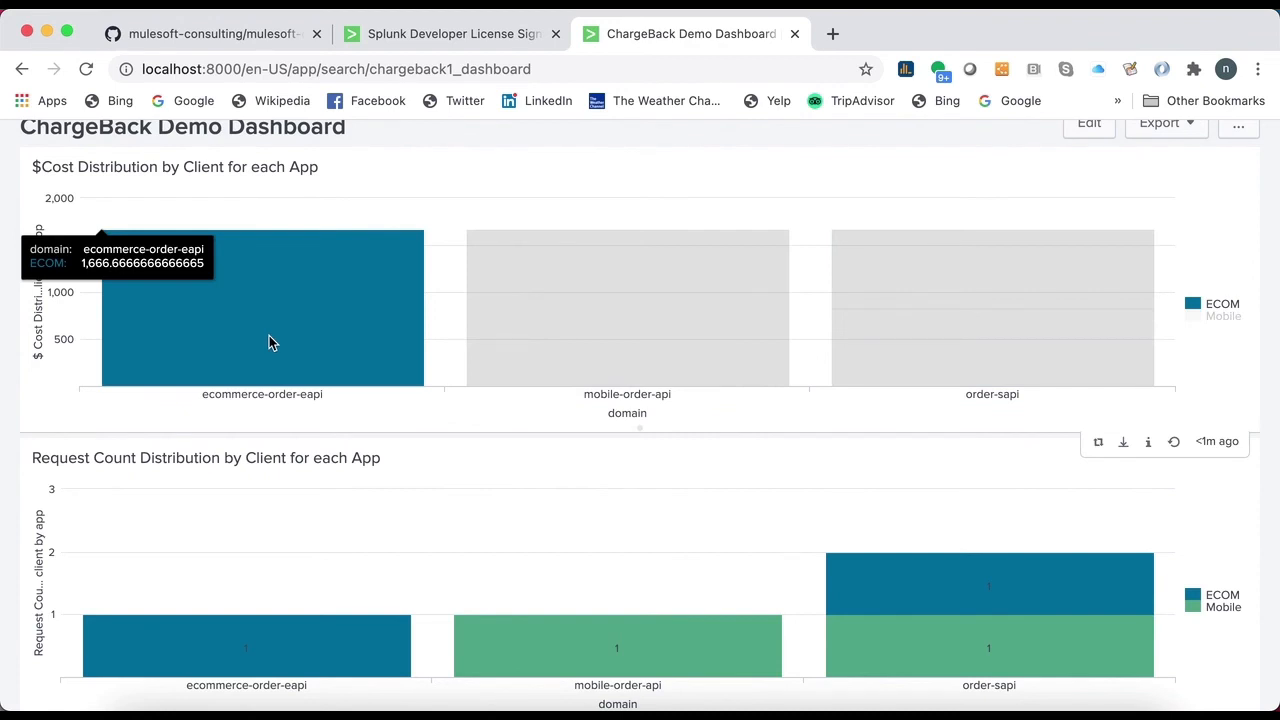
mouse_move(631, 364)
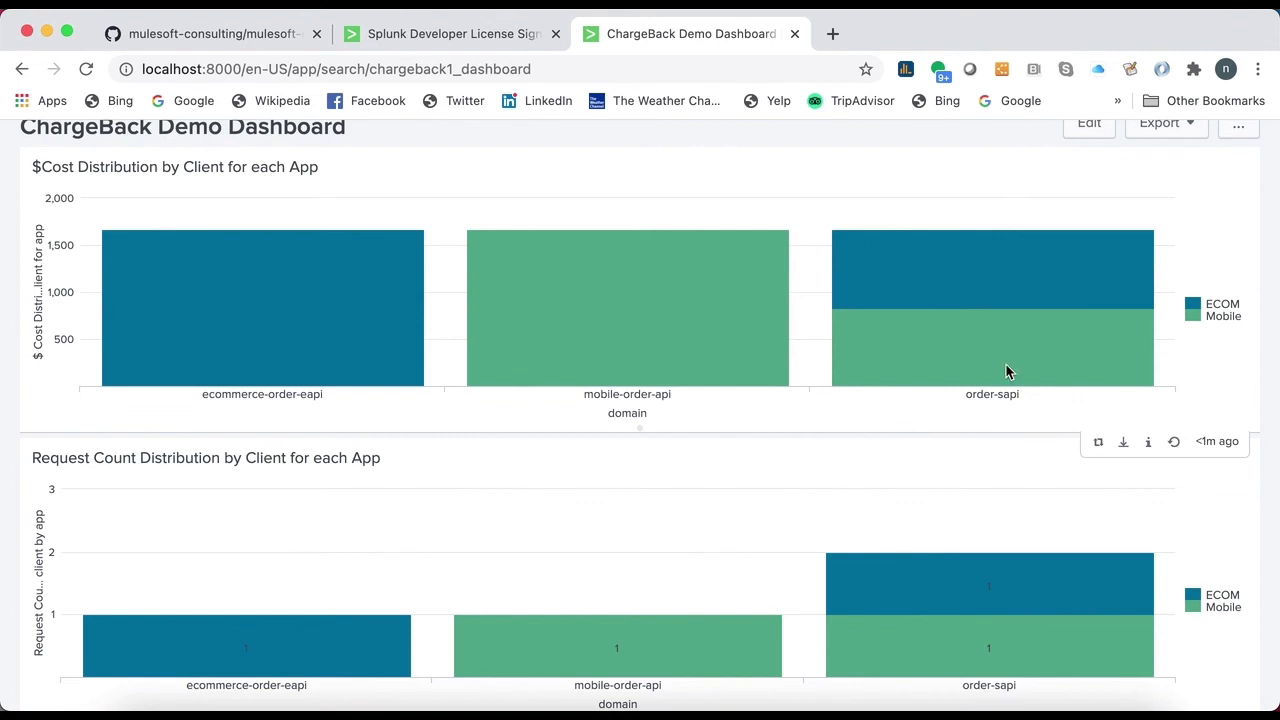
mouse_move(1000, 350)
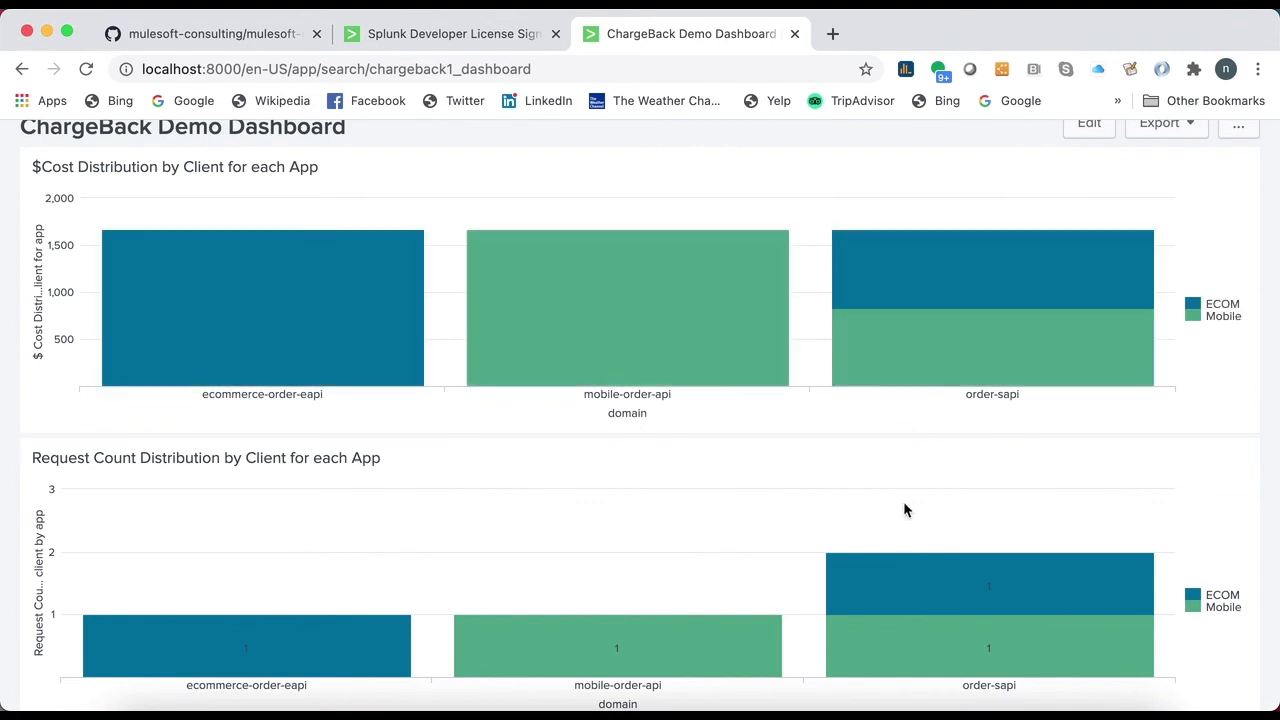
- Examine the request count per client for each app and the cores utilization by app
scroll(903, 509, down, 1)
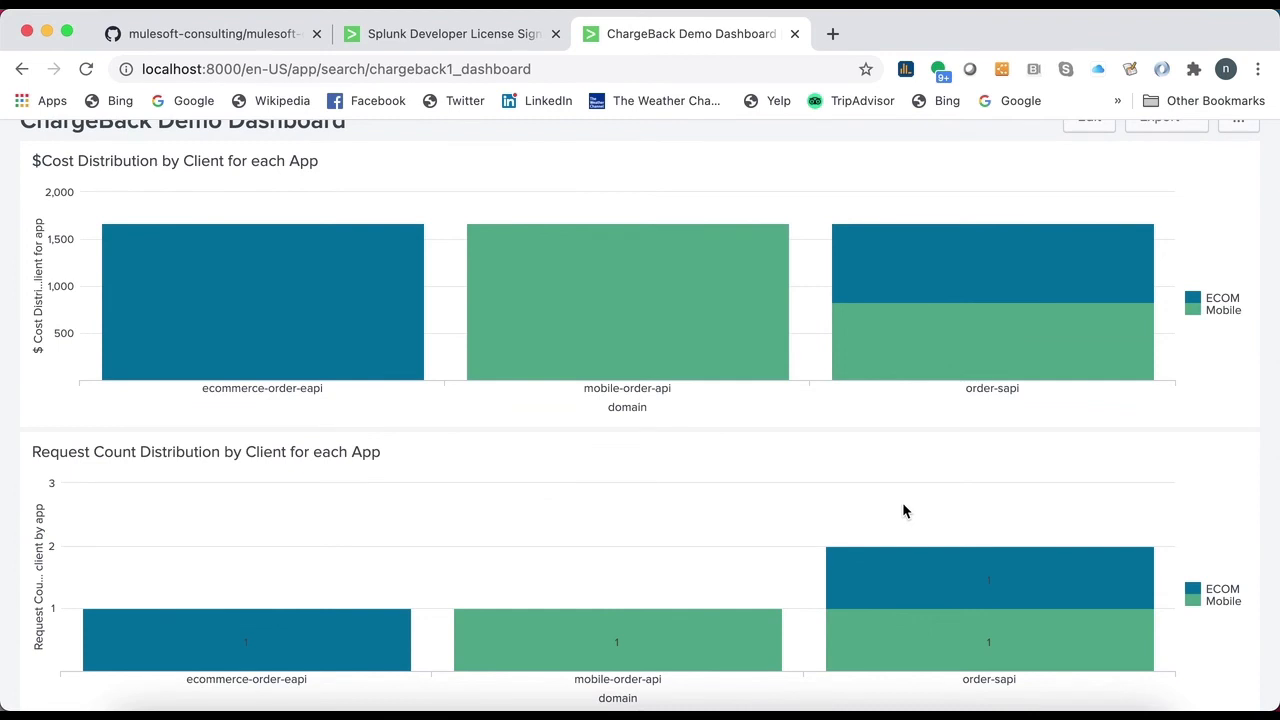
scroll(903, 510, down, 4)
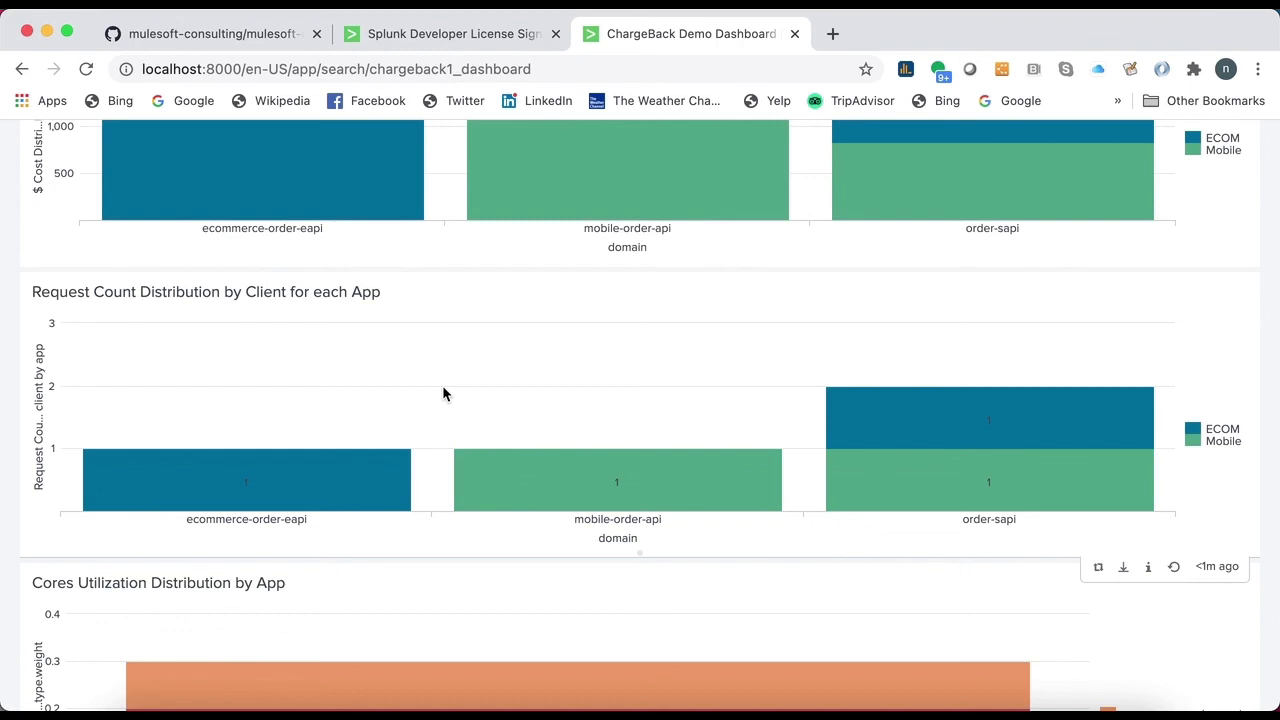
mouse_move(230, 455)
mouse_move(684, 482)
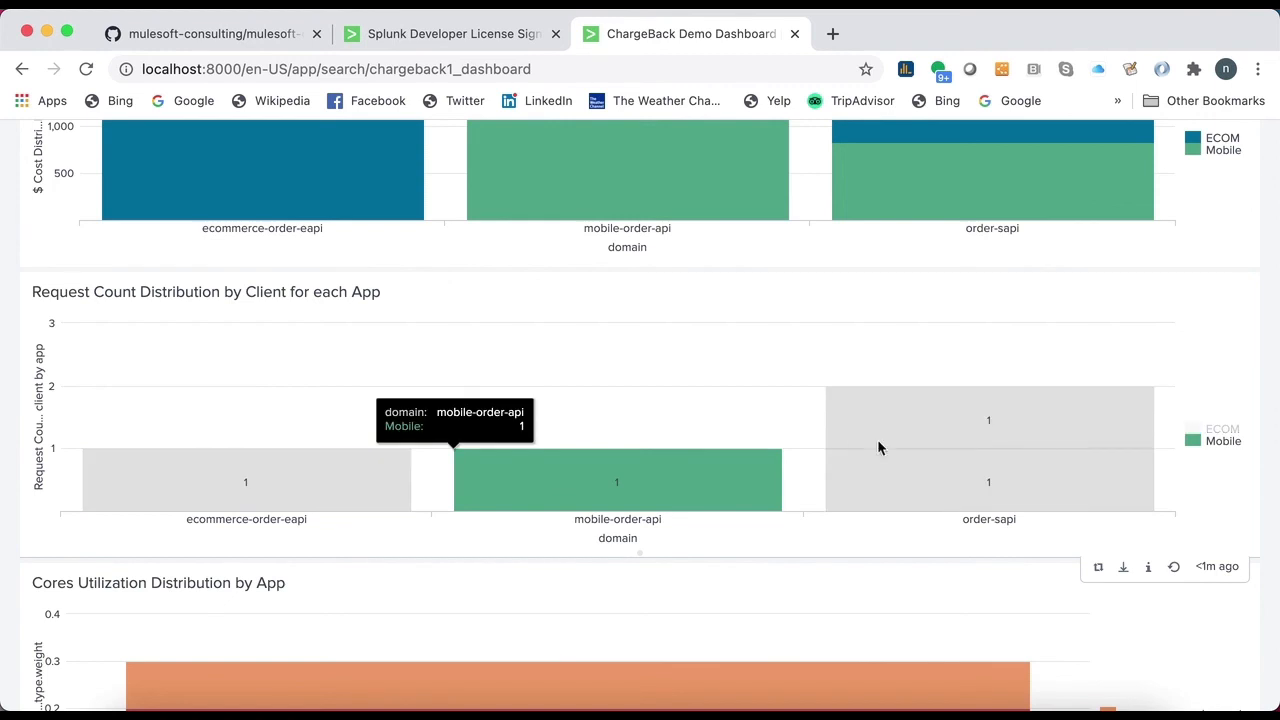
mouse_move(1117, 417)
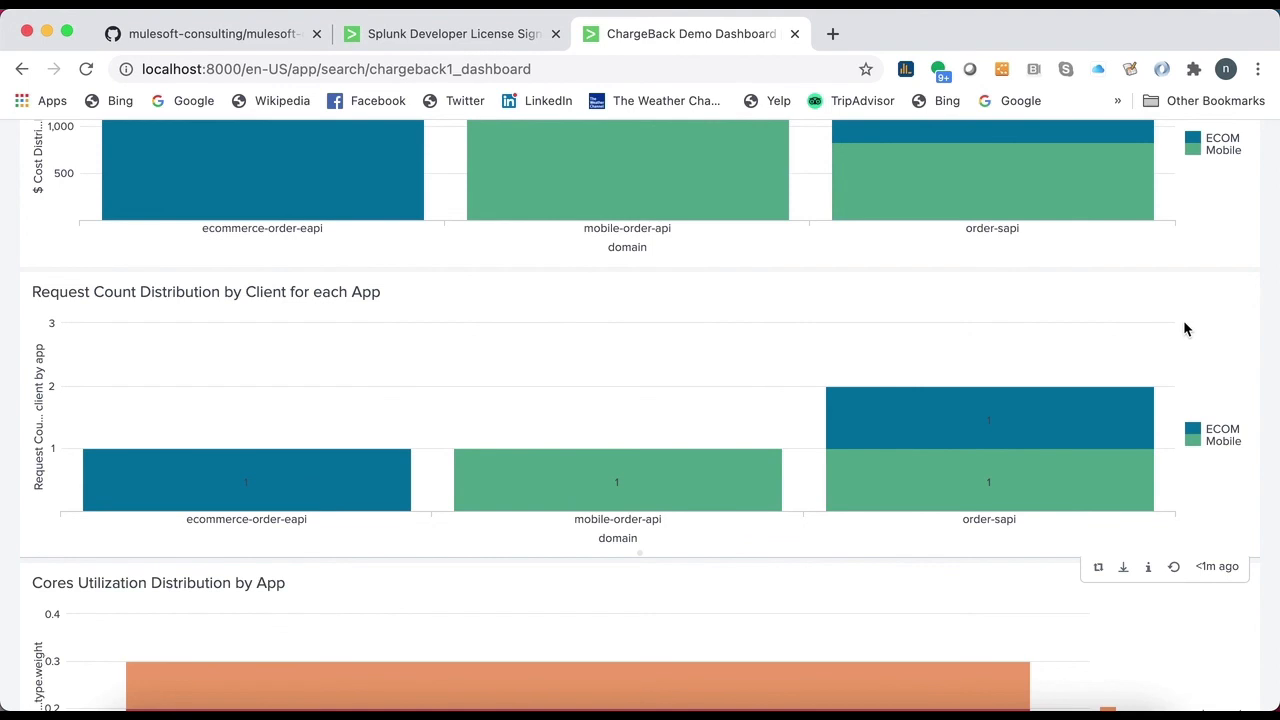
scroll(1073, 494, down, 3)
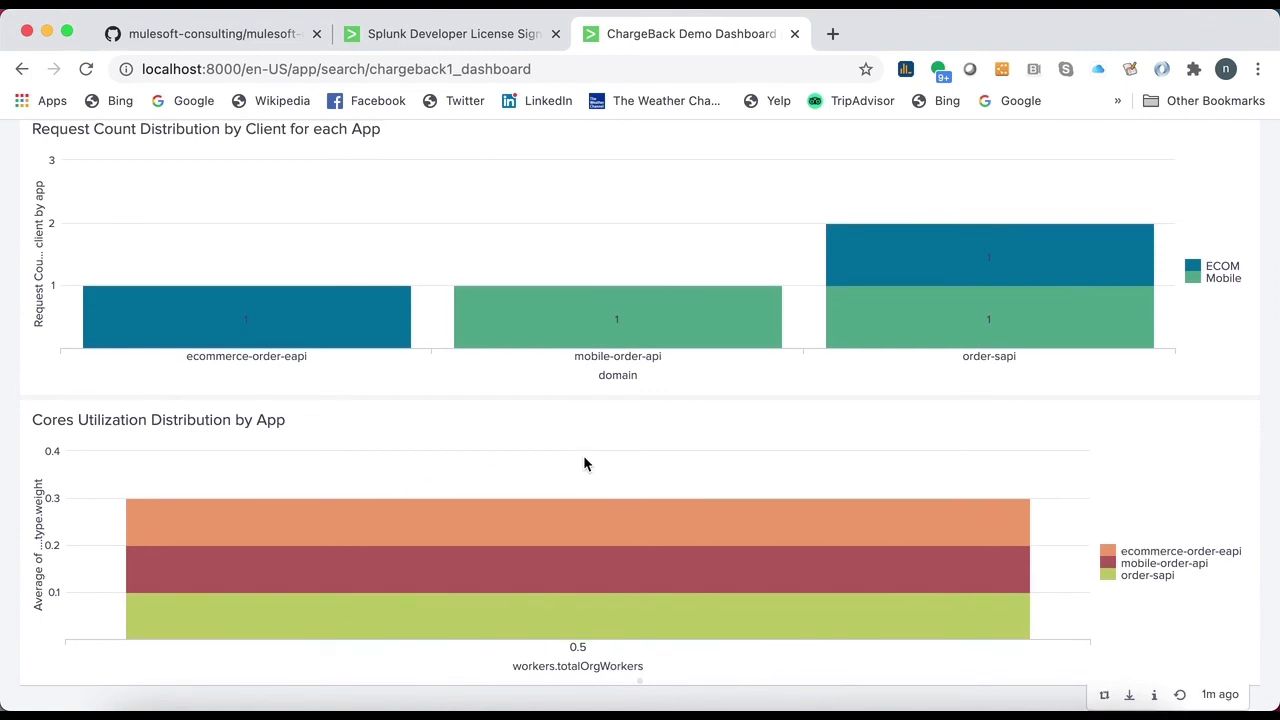
scroll(762, 438, up, 1)
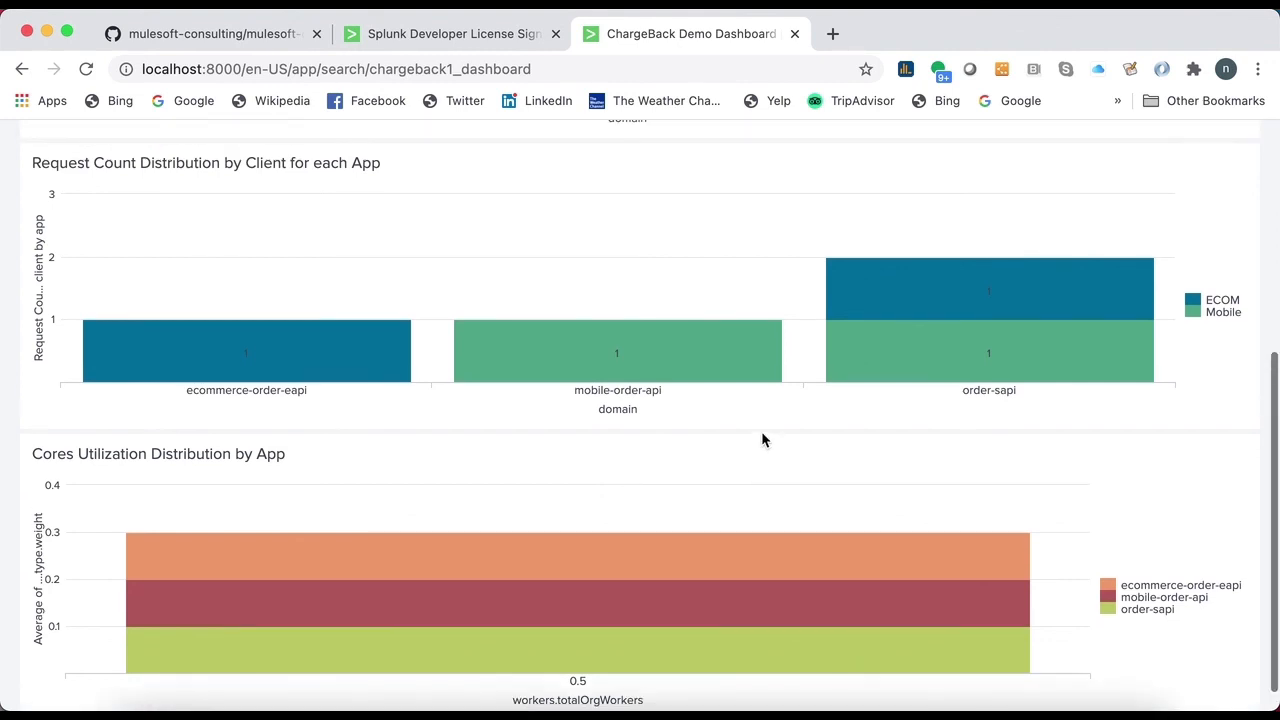
scroll(762, 438, up, 5)
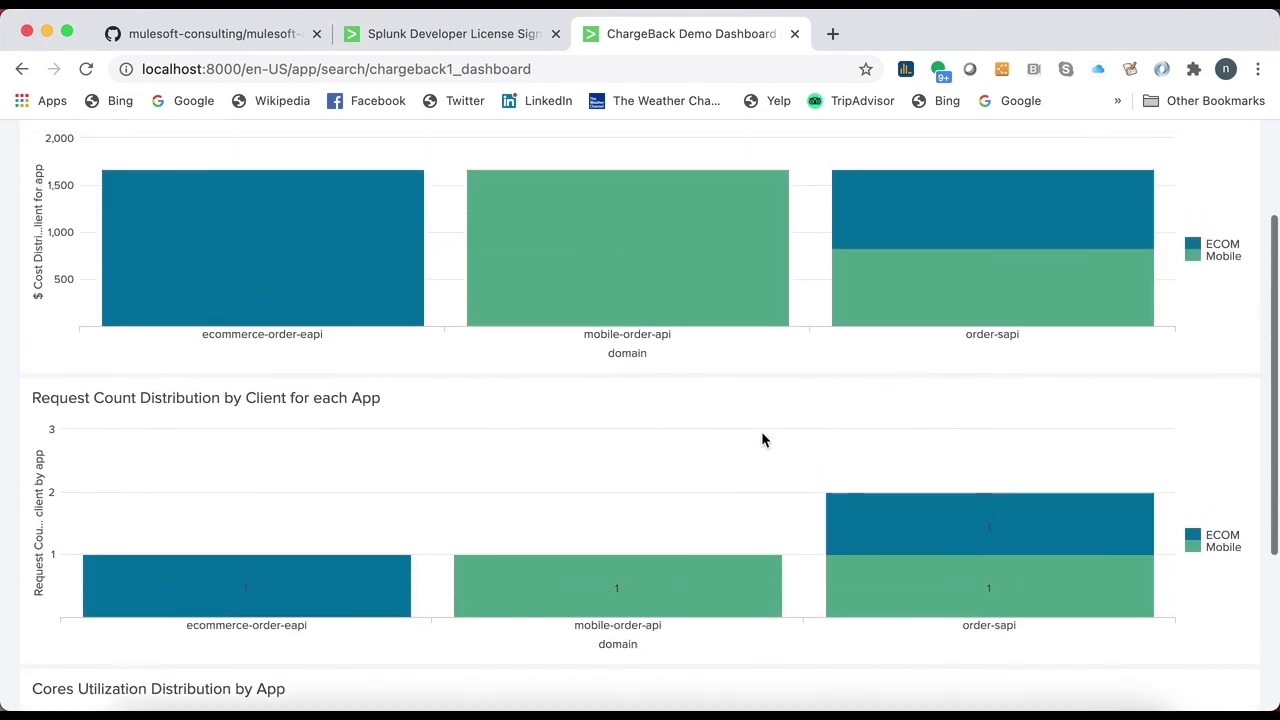